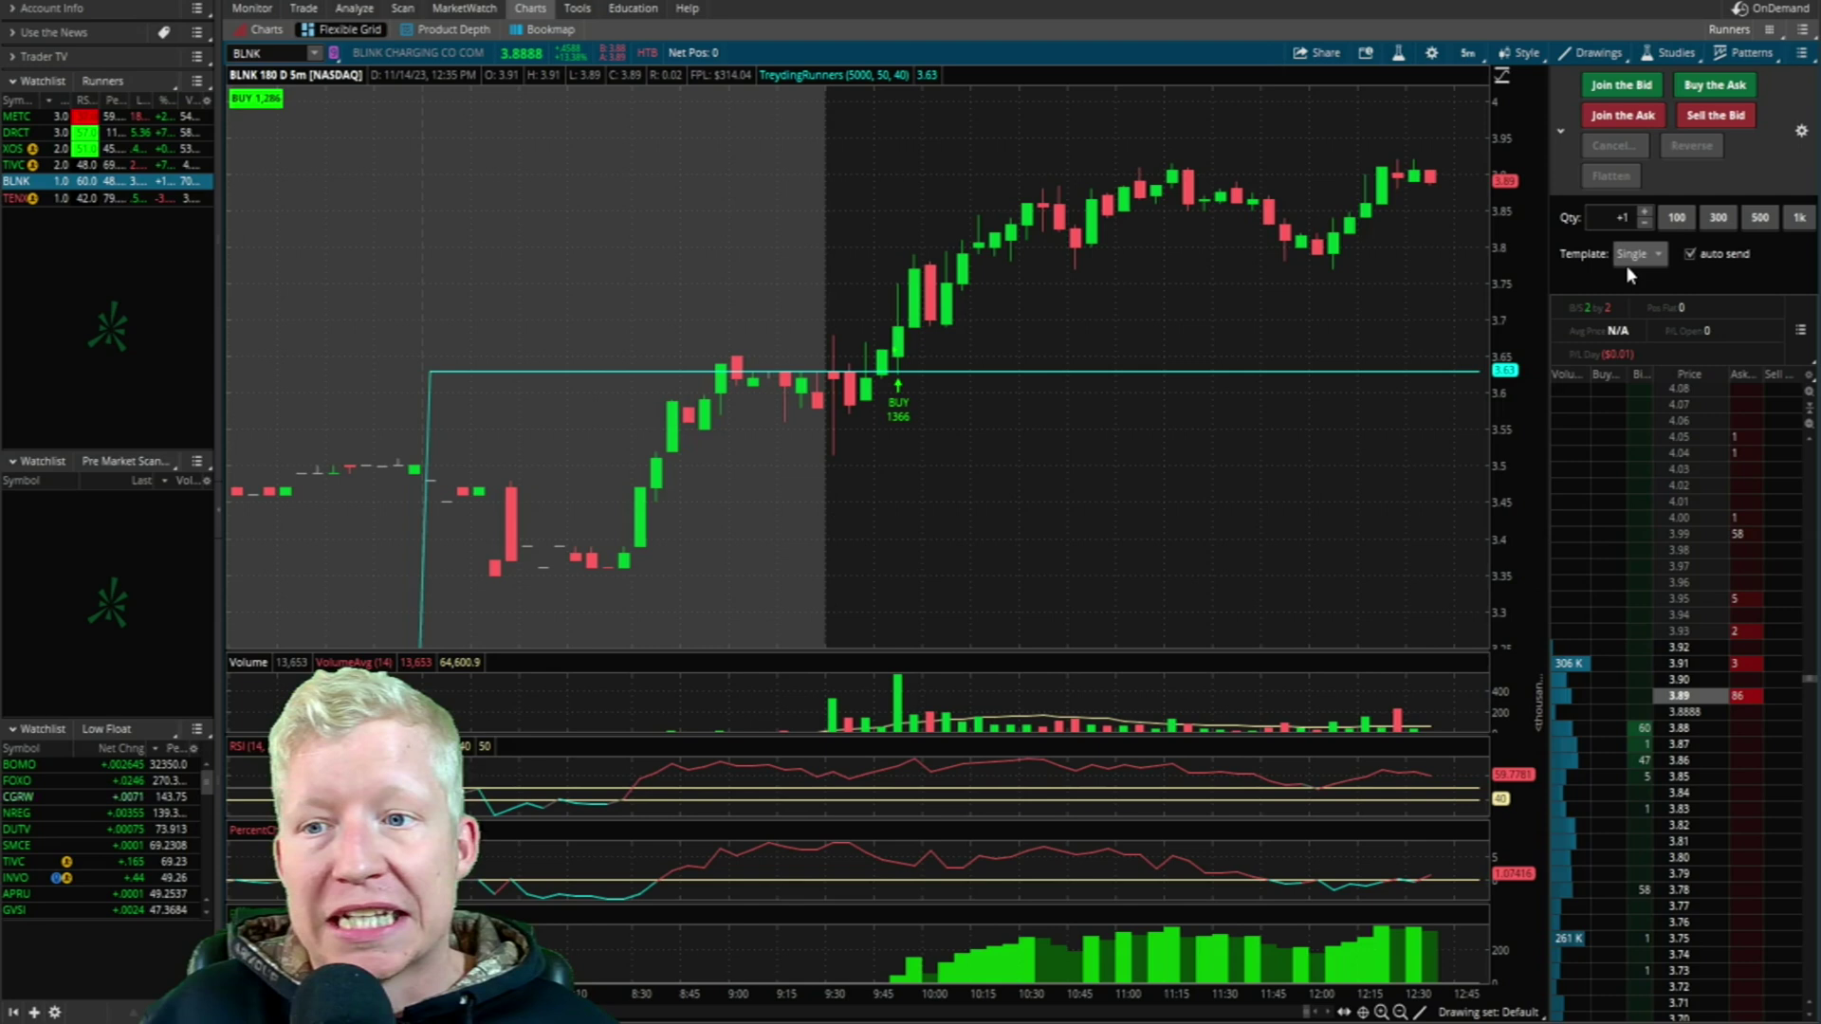
Step: Open the Active Trader Template dropdown to list Single, OCO and TRG bracket options
click(1657, 254)
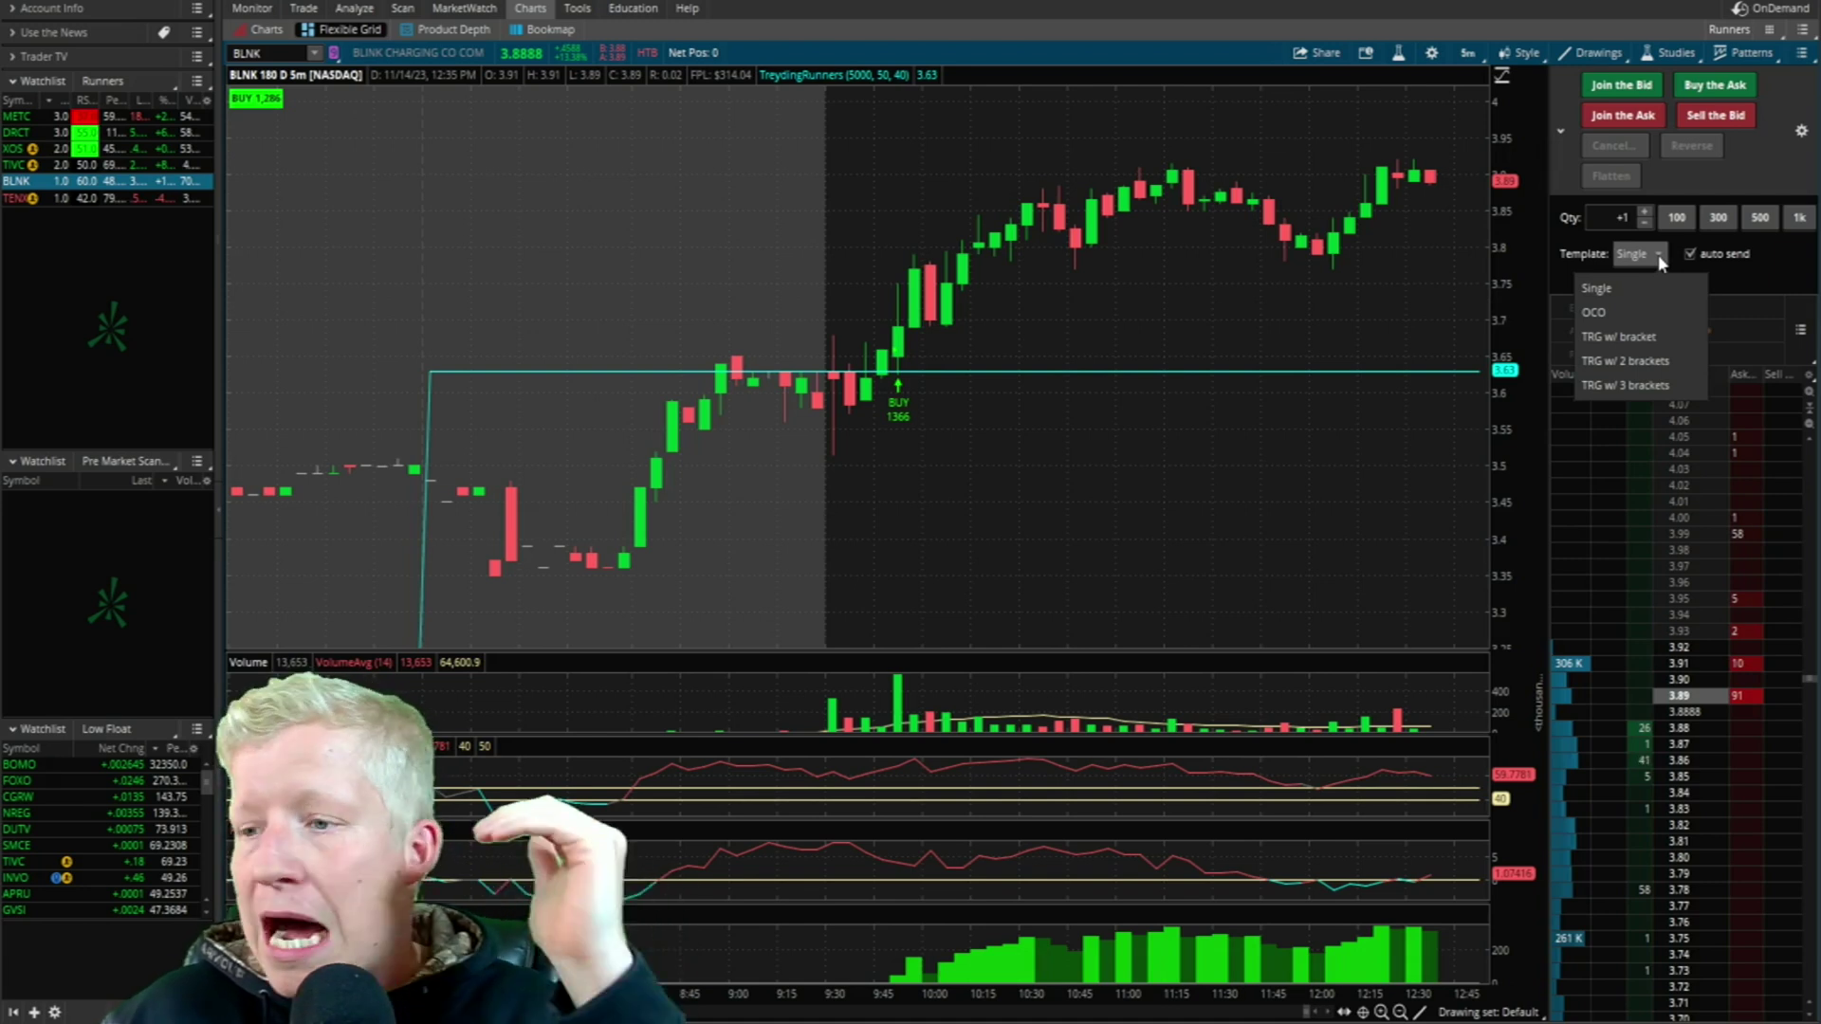
Step: Switch the order template to TRG w/ bracket with a LIMIT profit-target row
click(1608, 339)
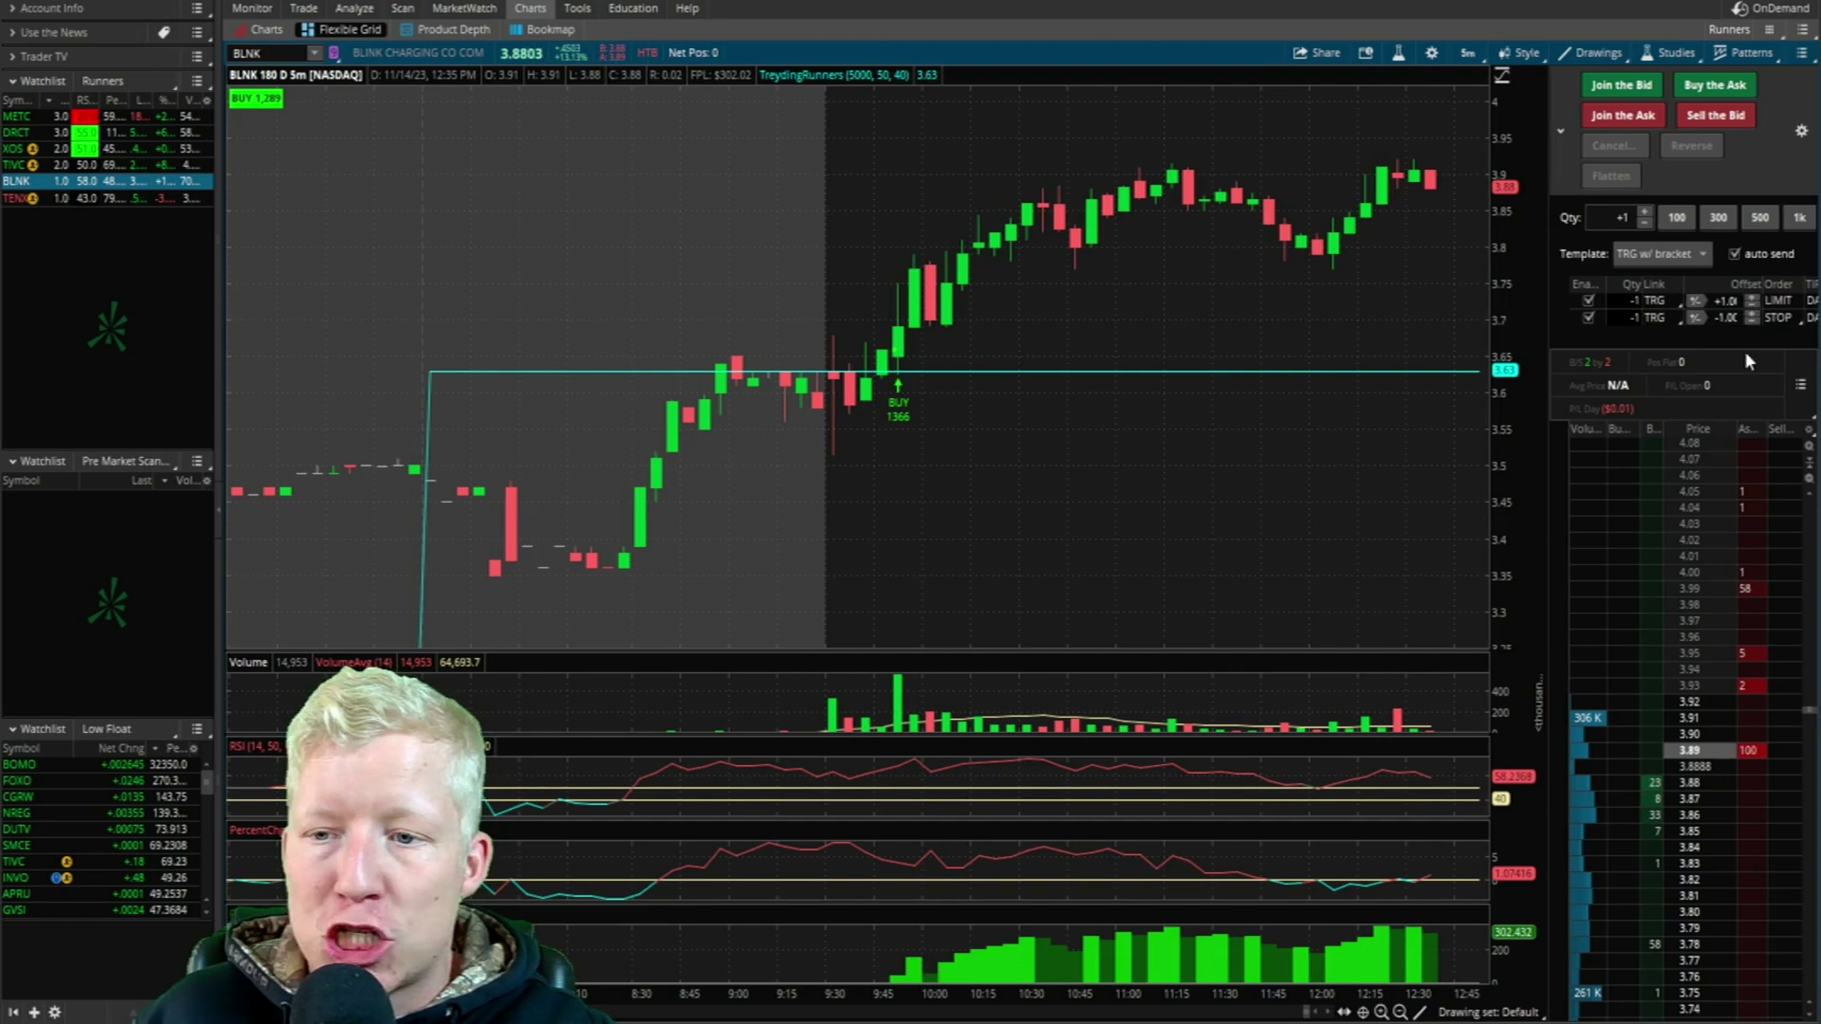
click(1700, 300)
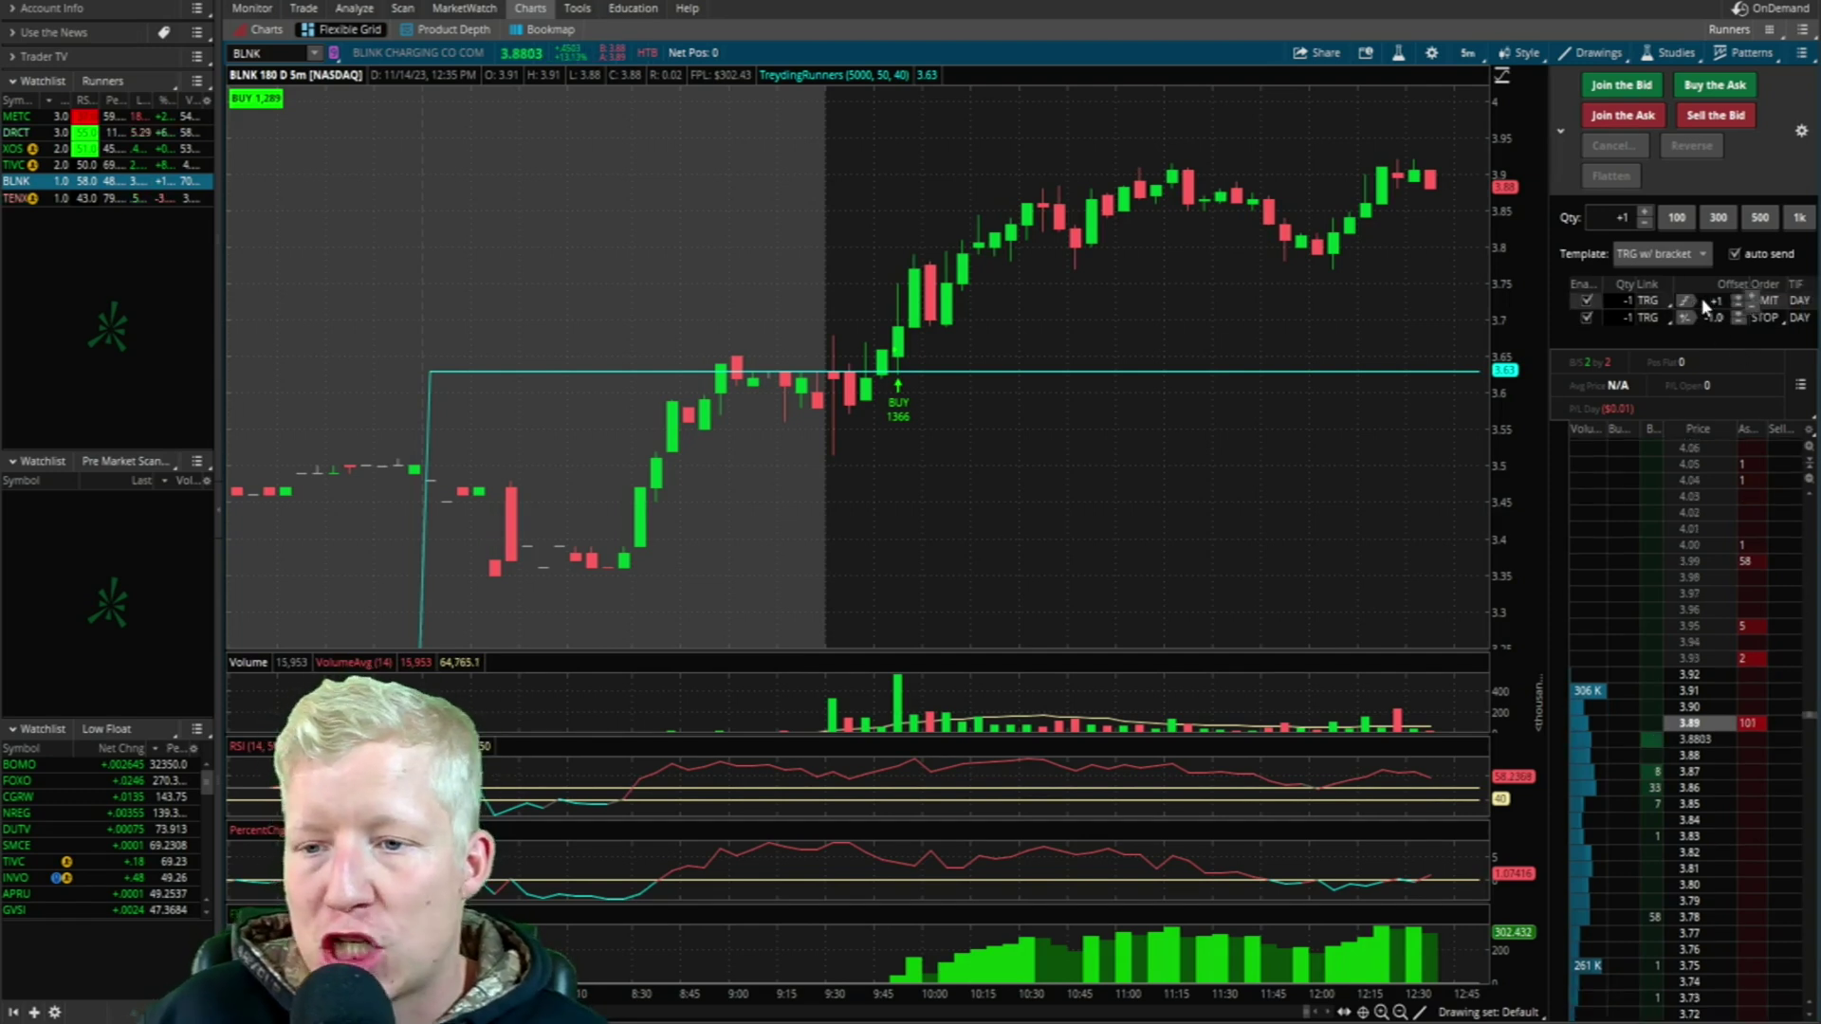
click(1686, 303)
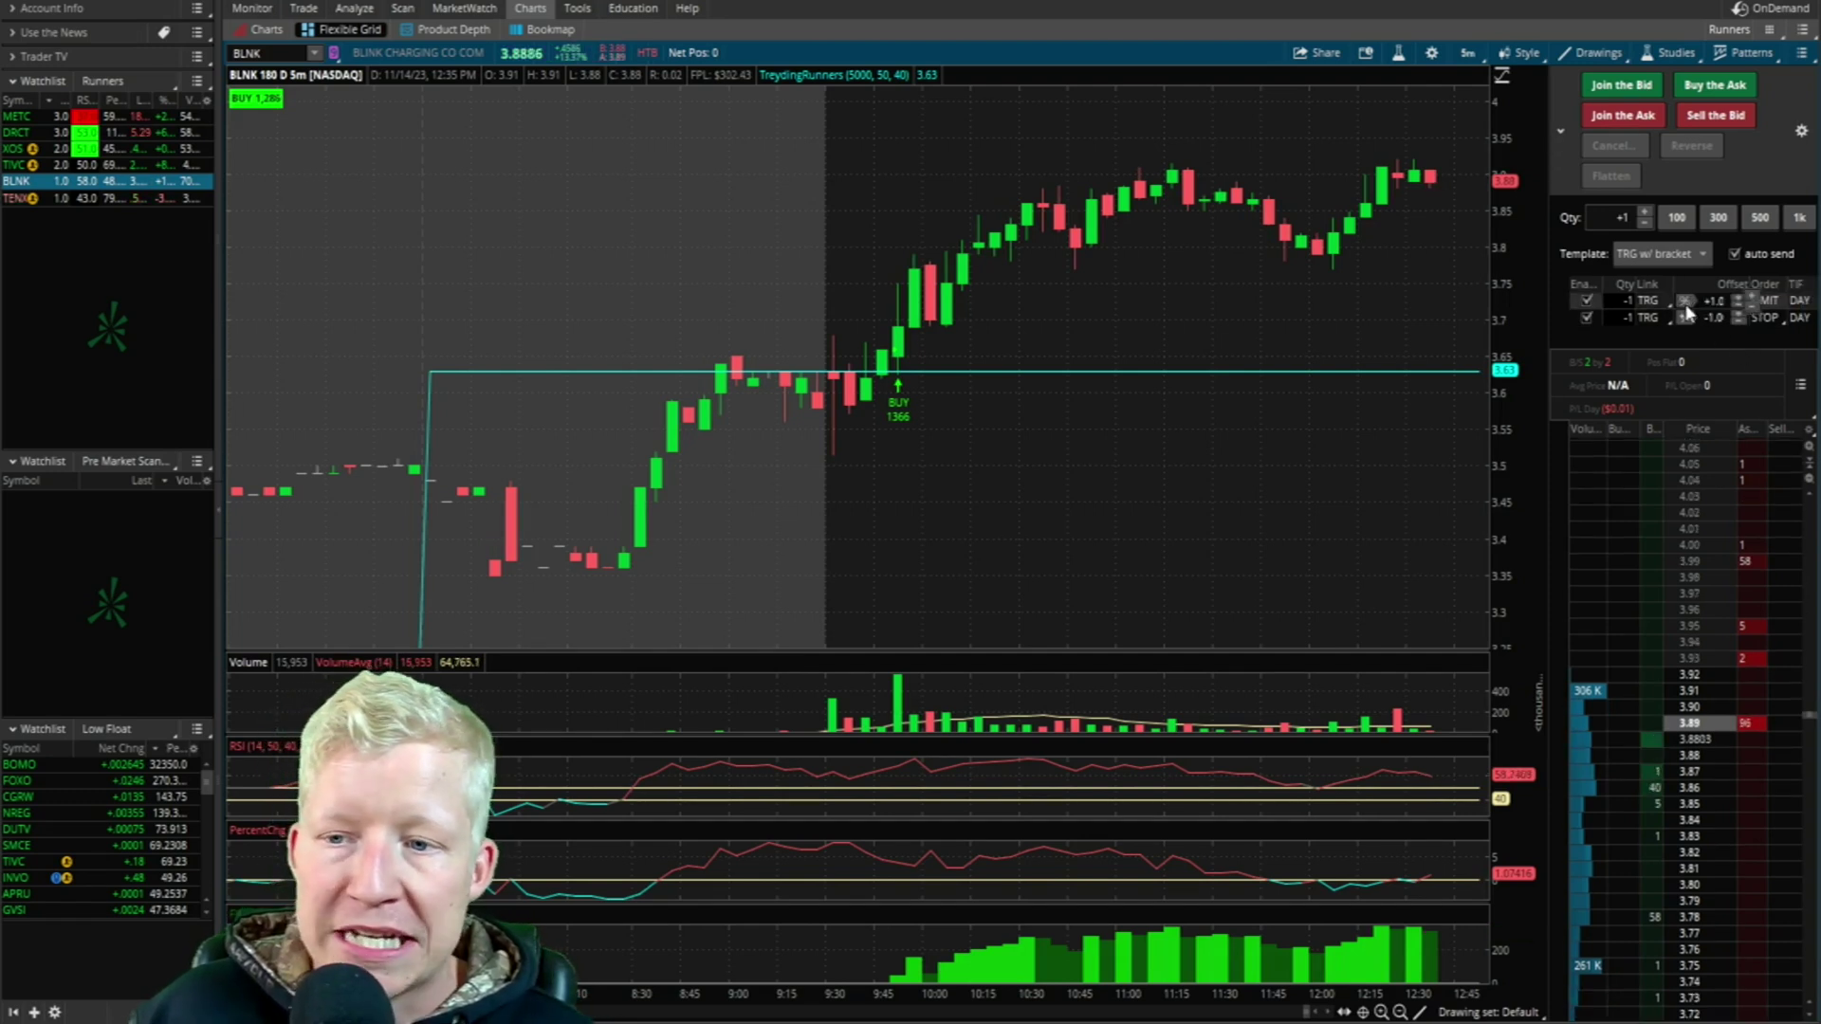
click(1687, 303)
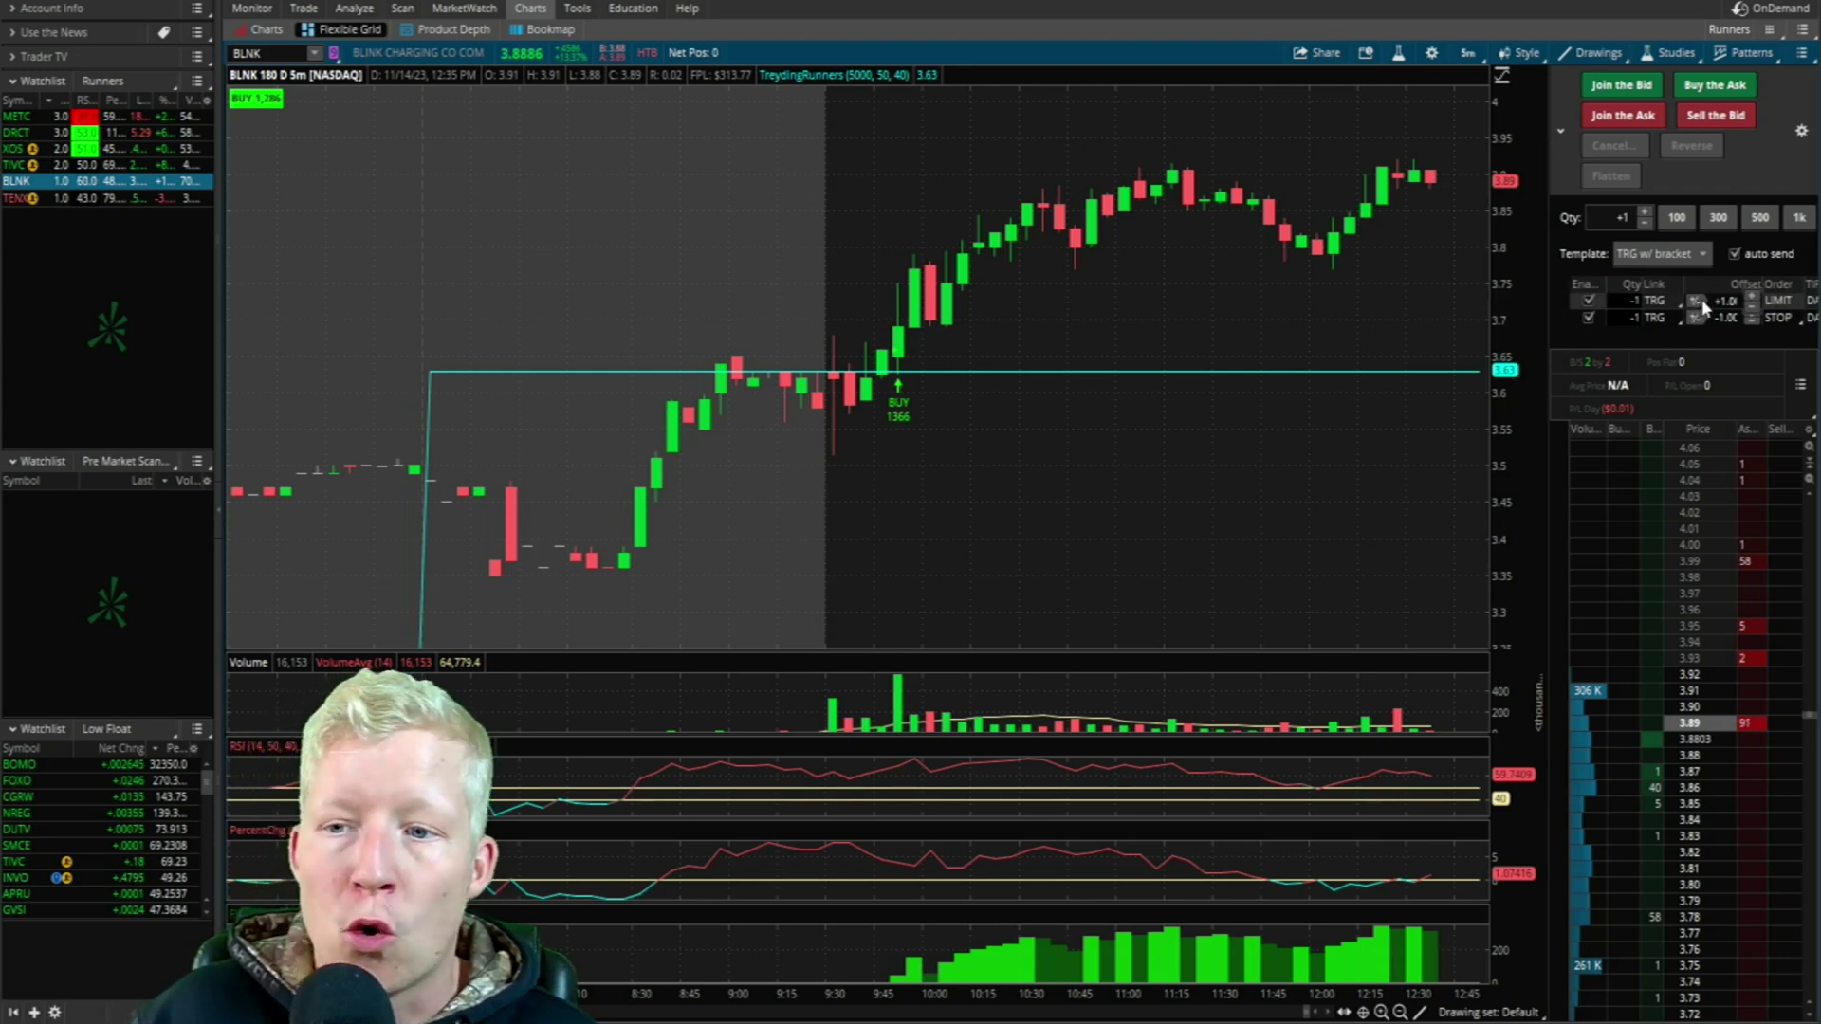
Step: Place a 1-share BLNK buy limit at 3.72 from the Bid column
scroll(1719, 629, down, 3)
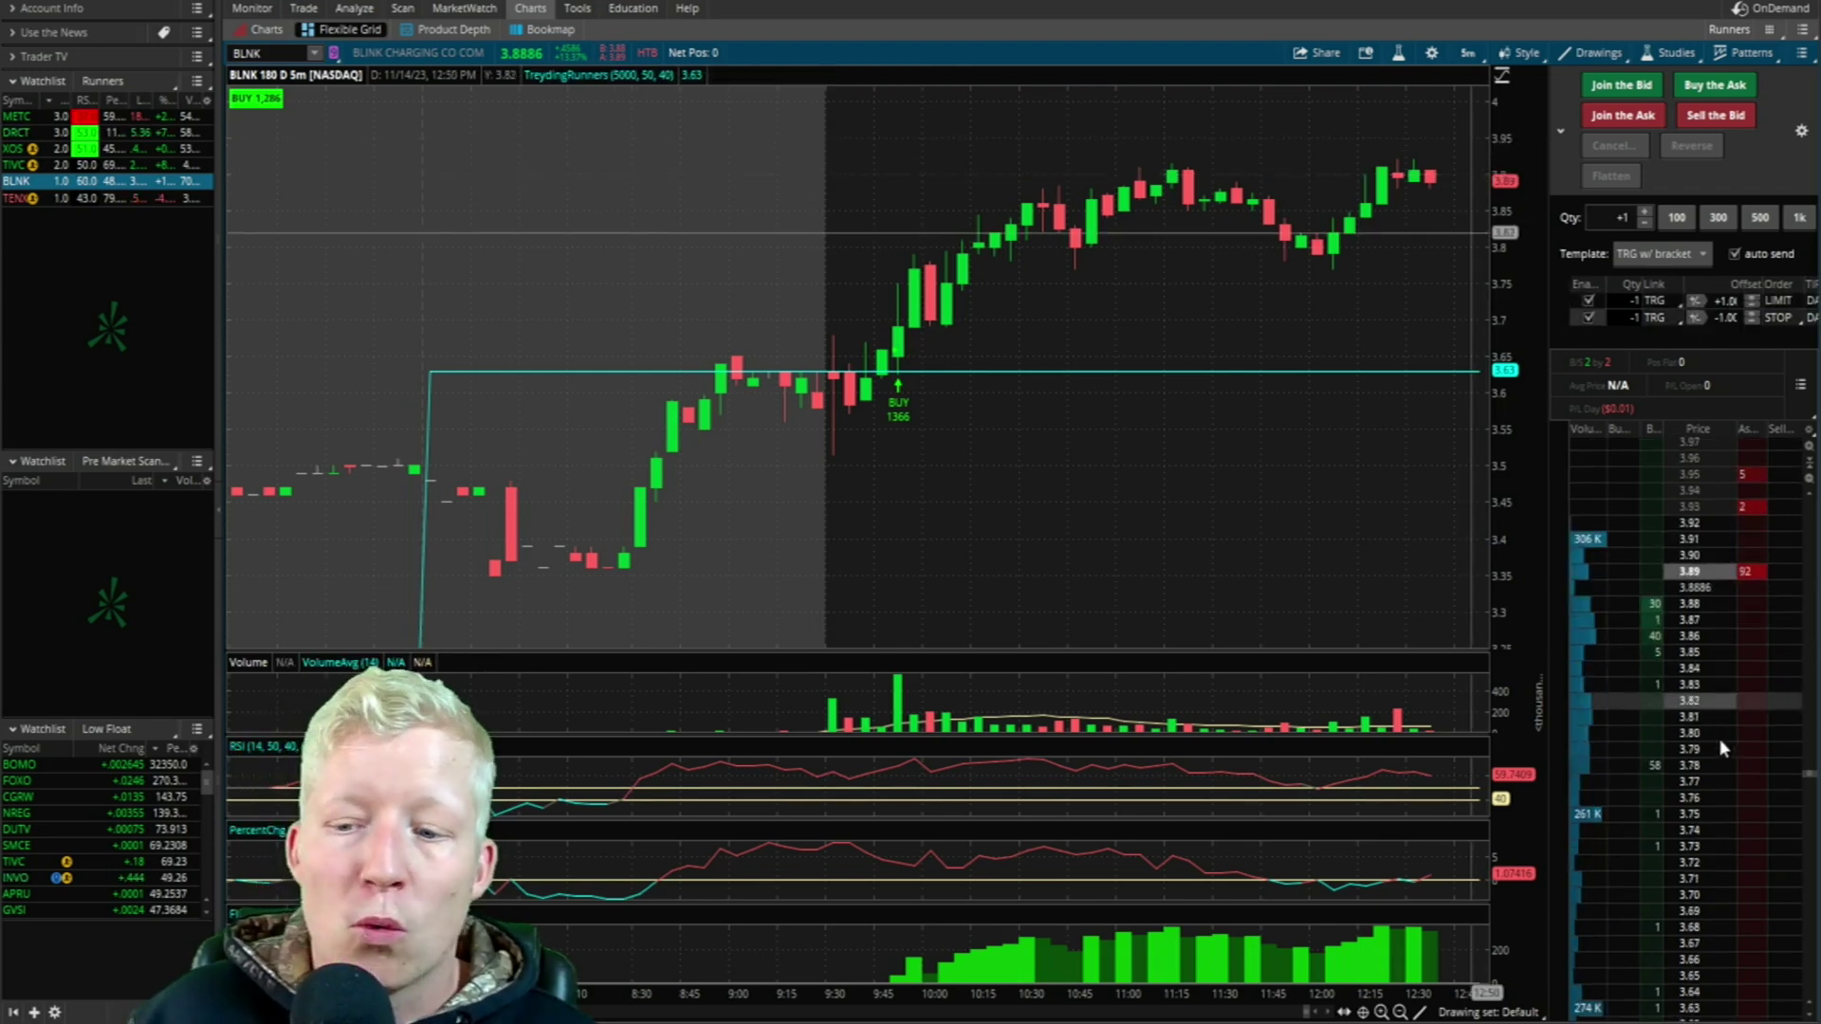
scroll(1662, 817, down, 2)
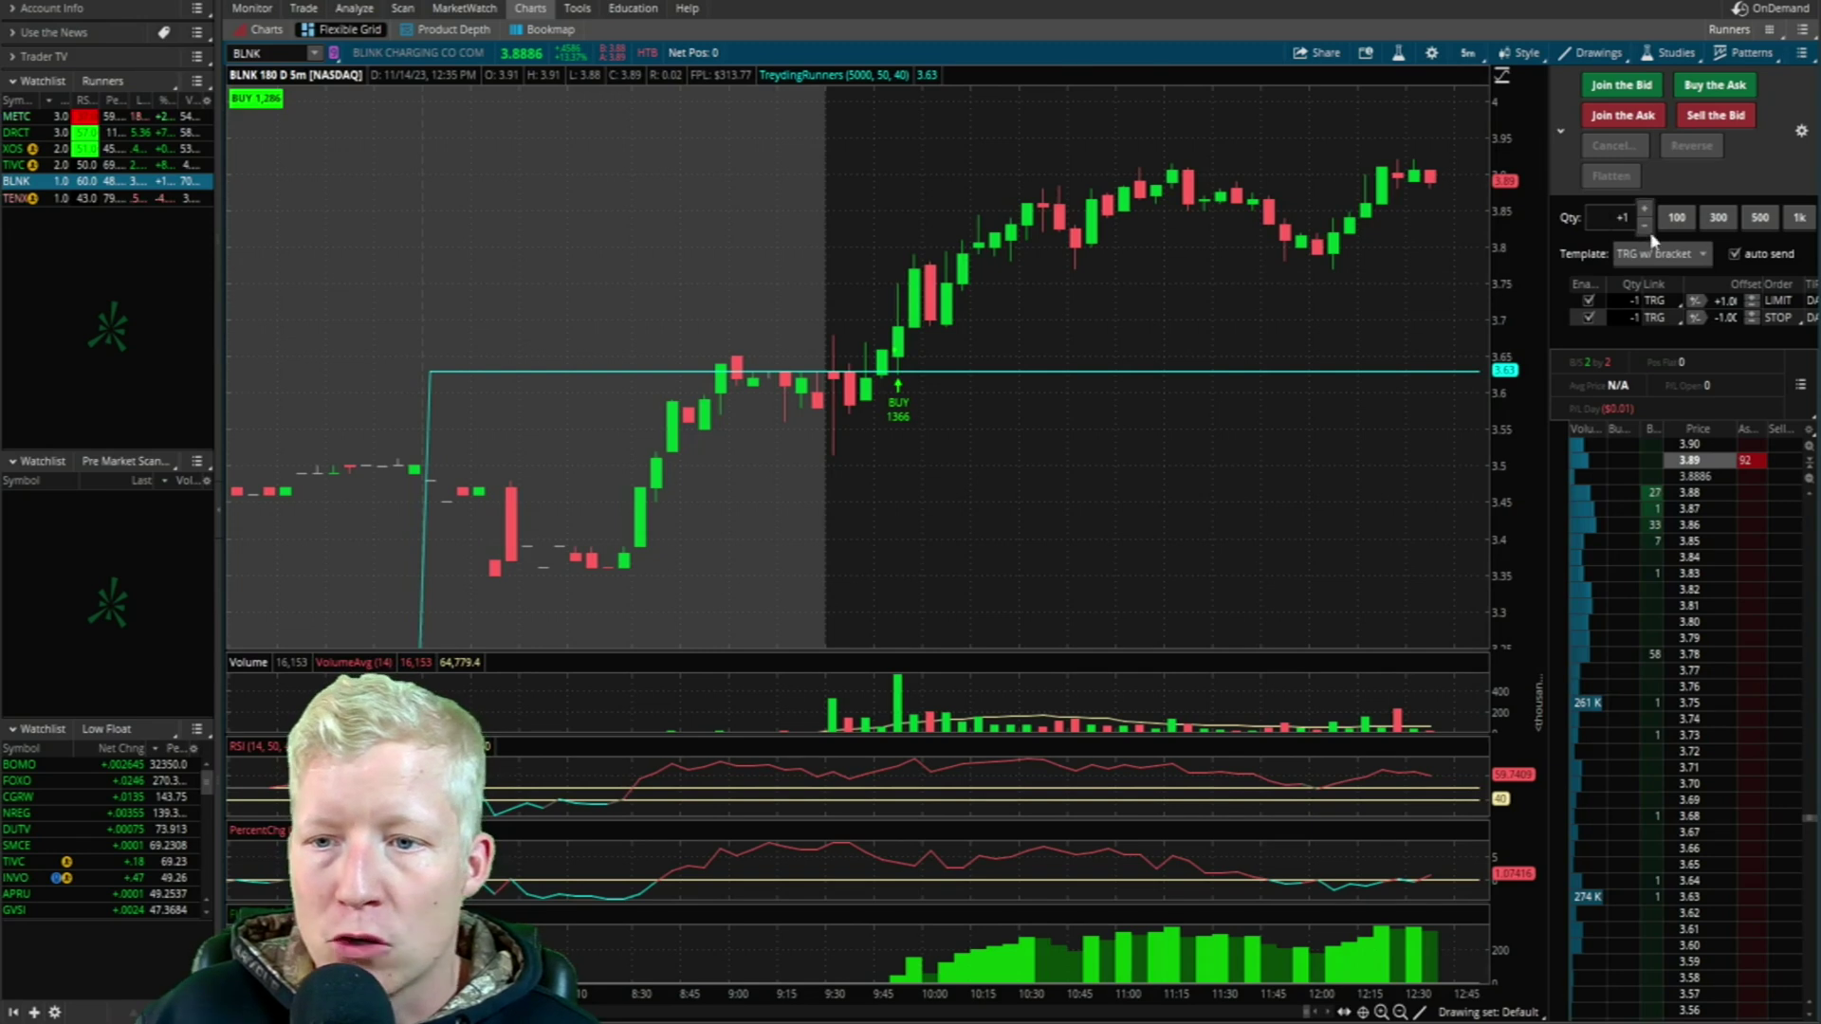
click(1650, 762)
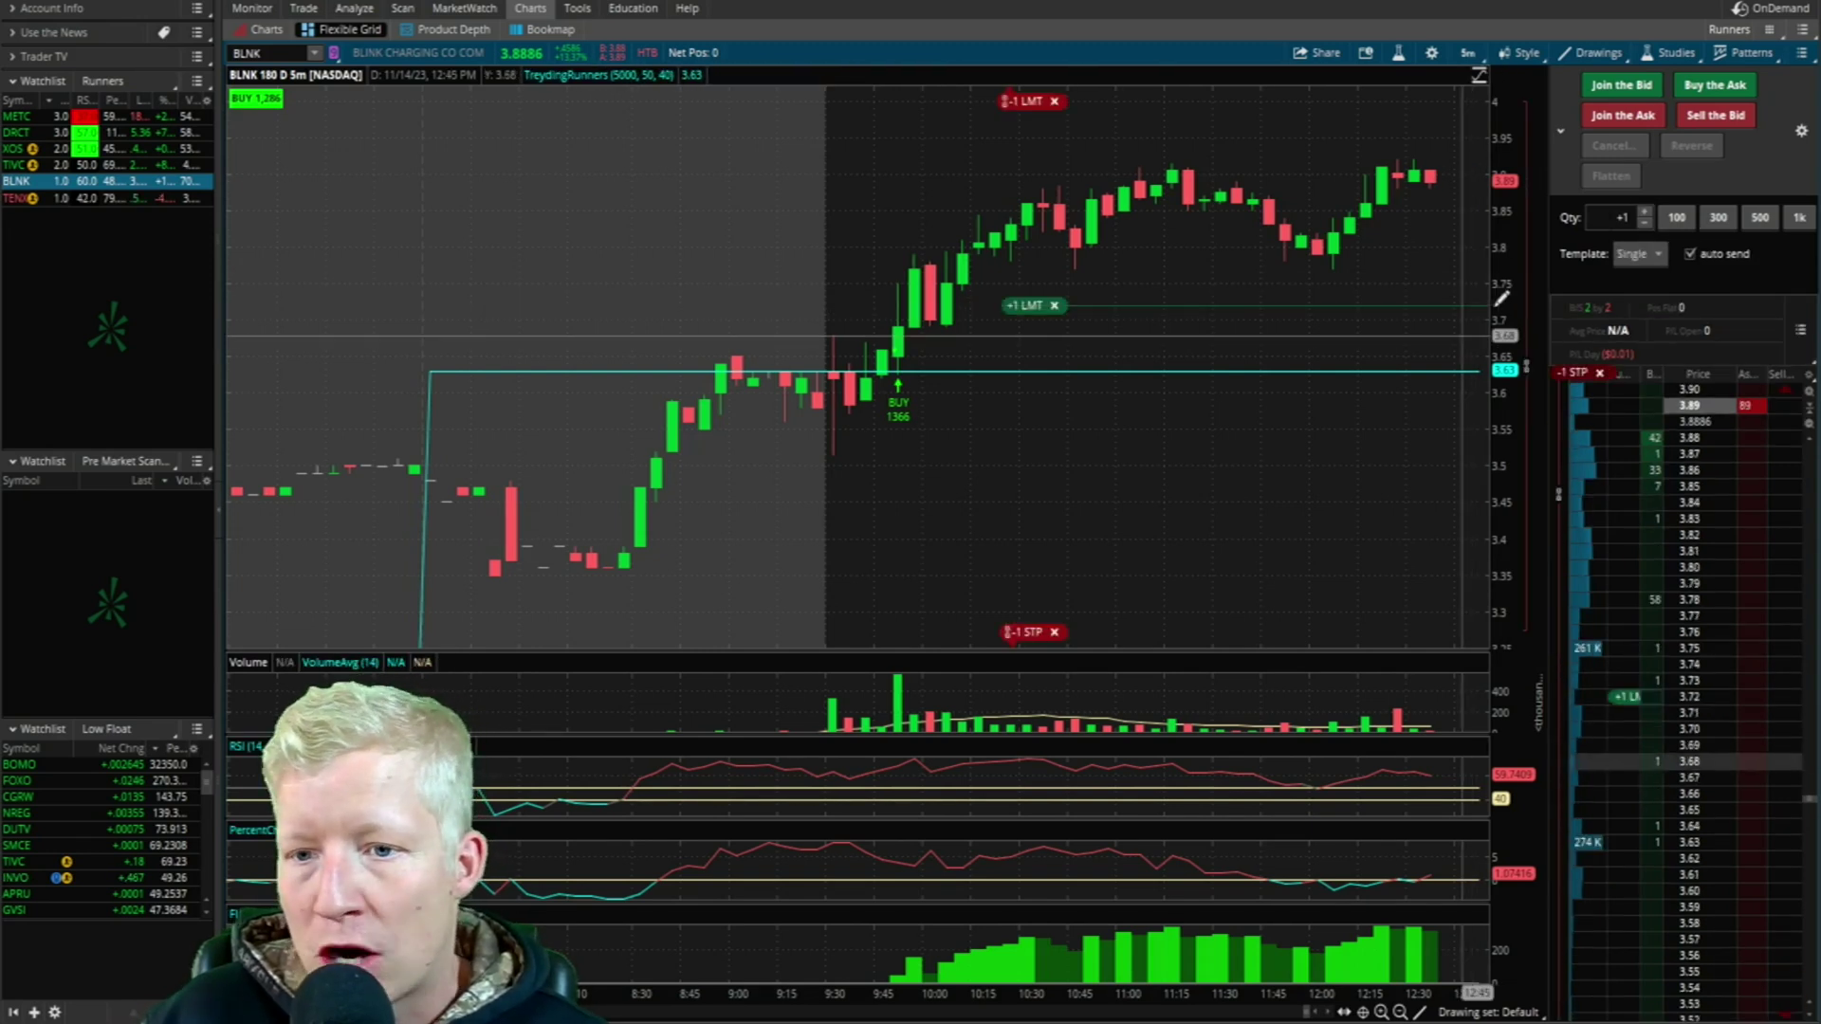
Step: Drag the BLNK orders to roughly 3.79 buy, 3.92 target and 3.58 stop
drag(1506, 229, 1498, 429)
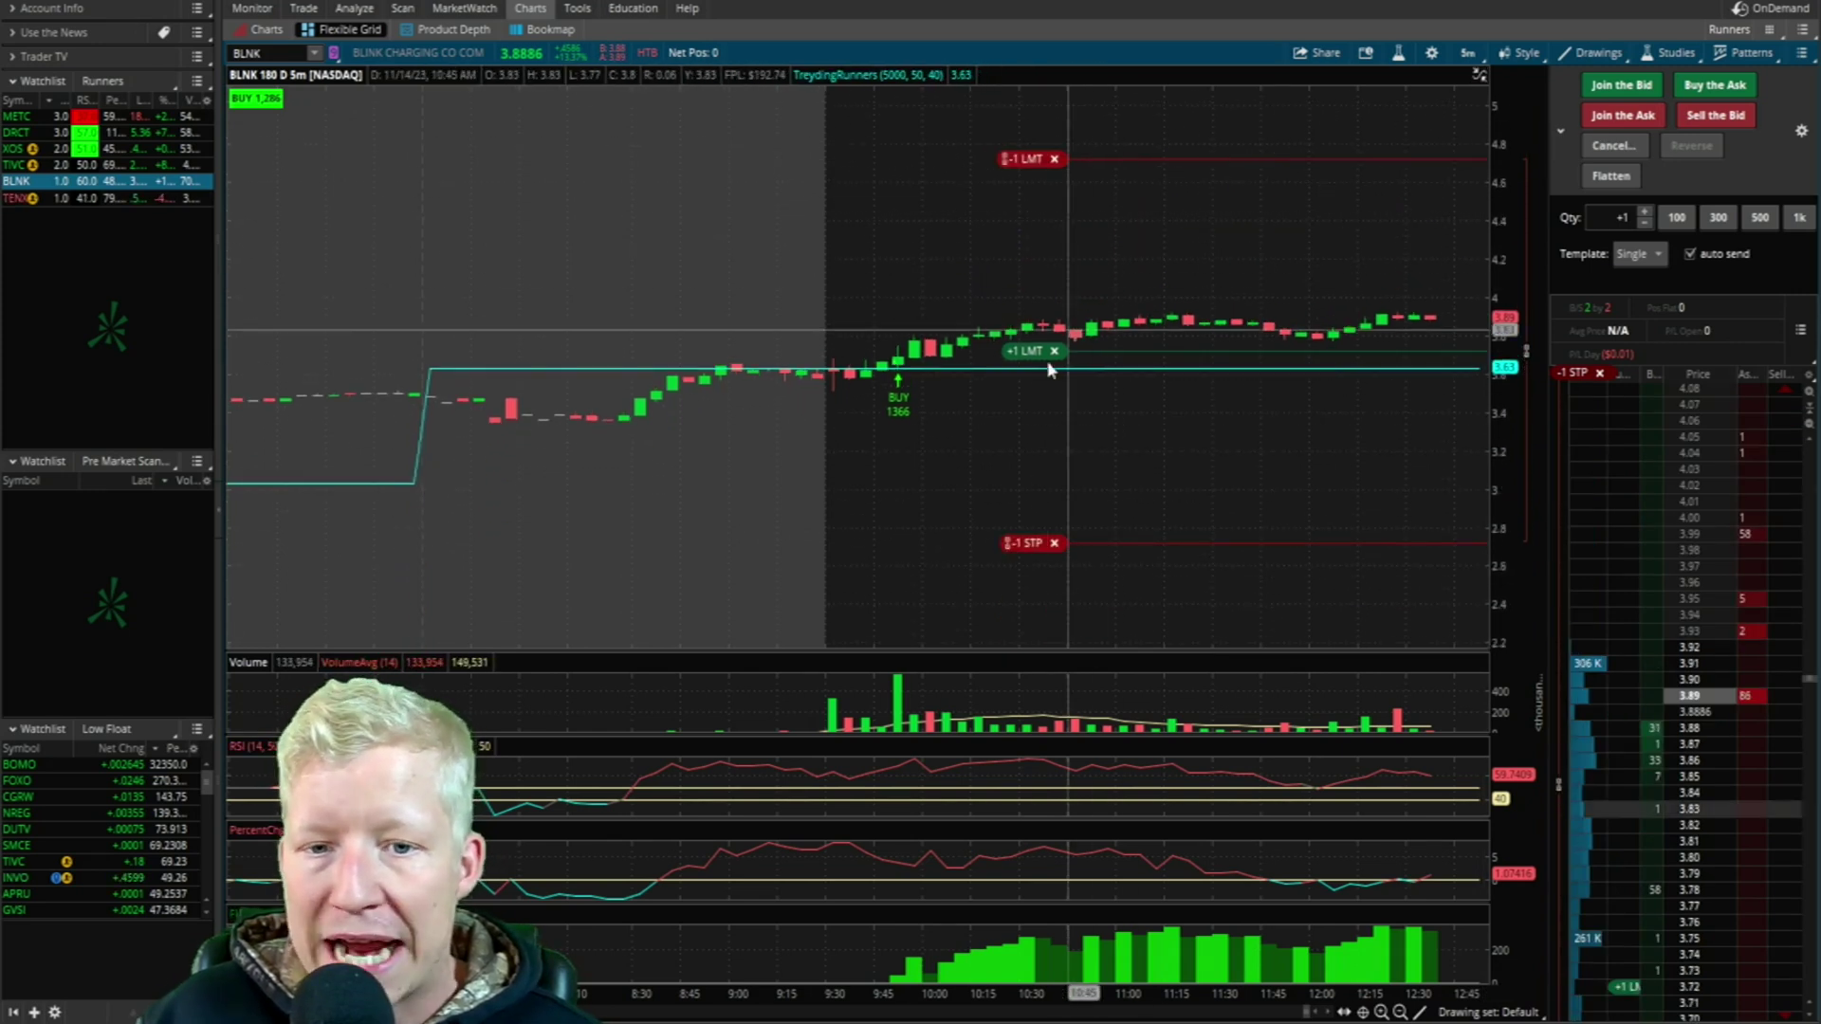
drag(1042, 356, 1042, 349)
drag(1033, 156, 1072, 327)
drag(1040, 528, 973, 378)
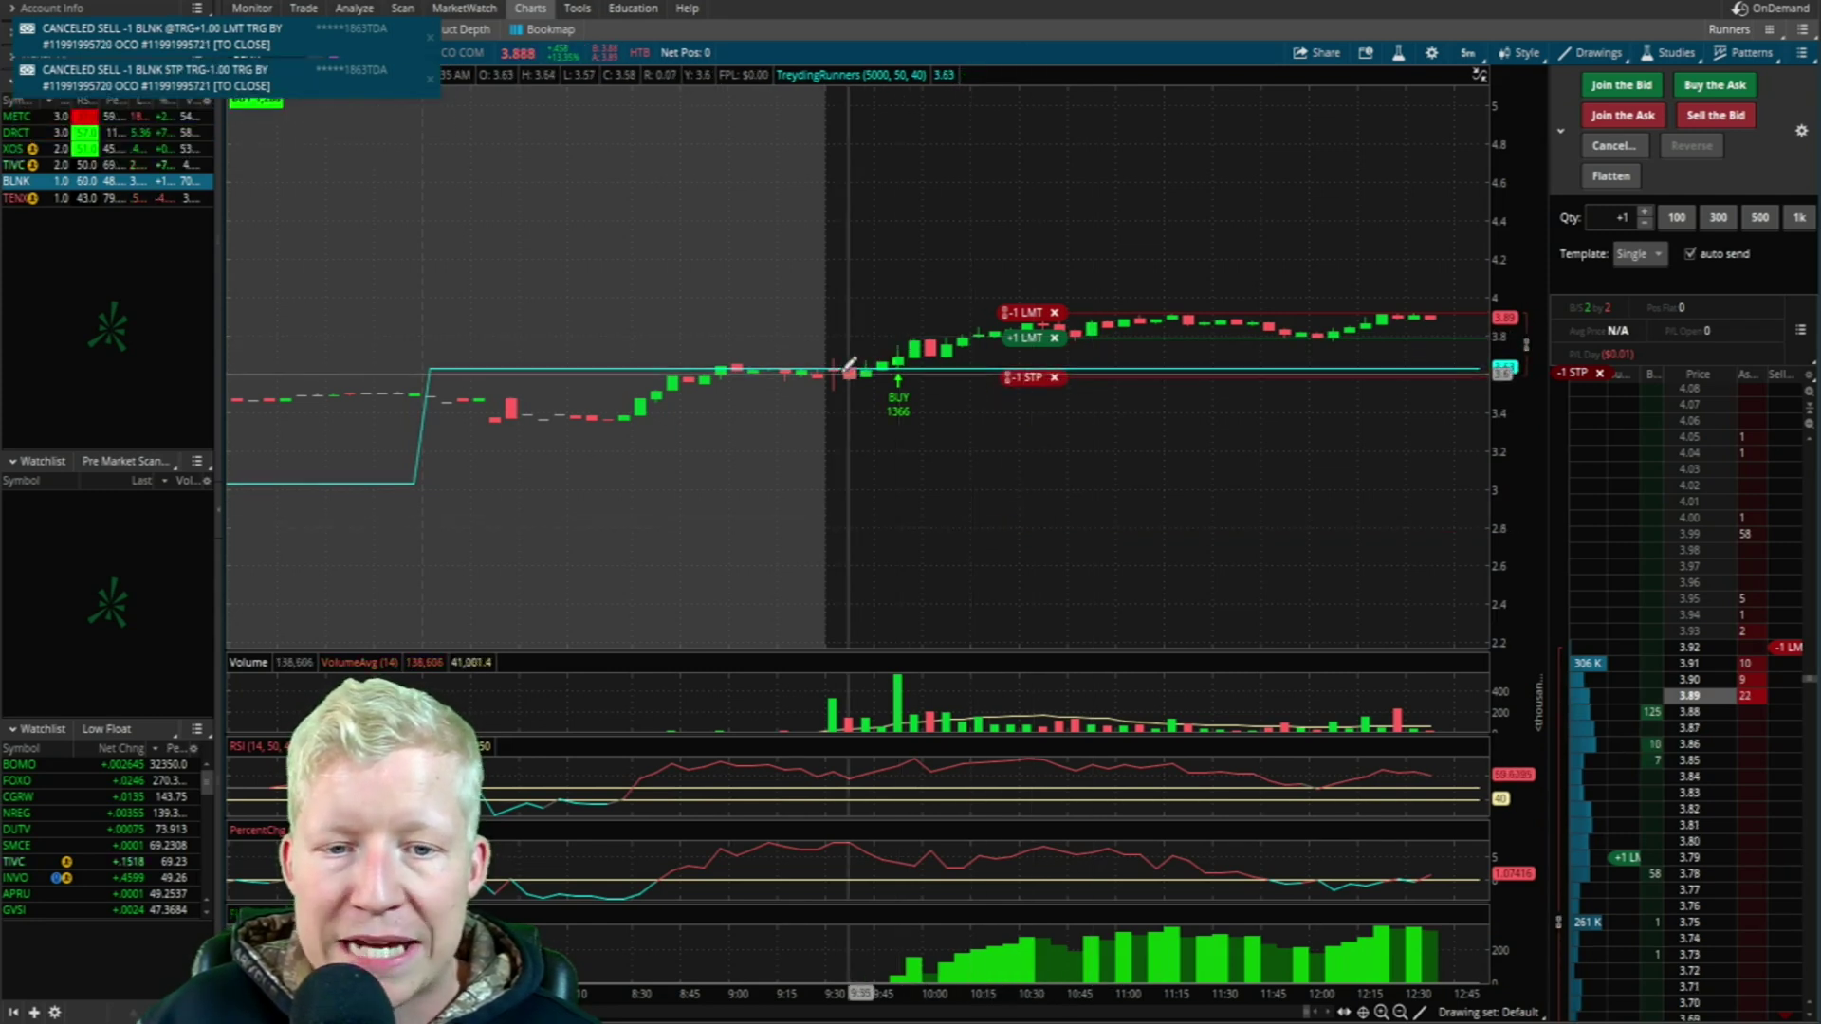
drag(834, 327, 1506, 467)
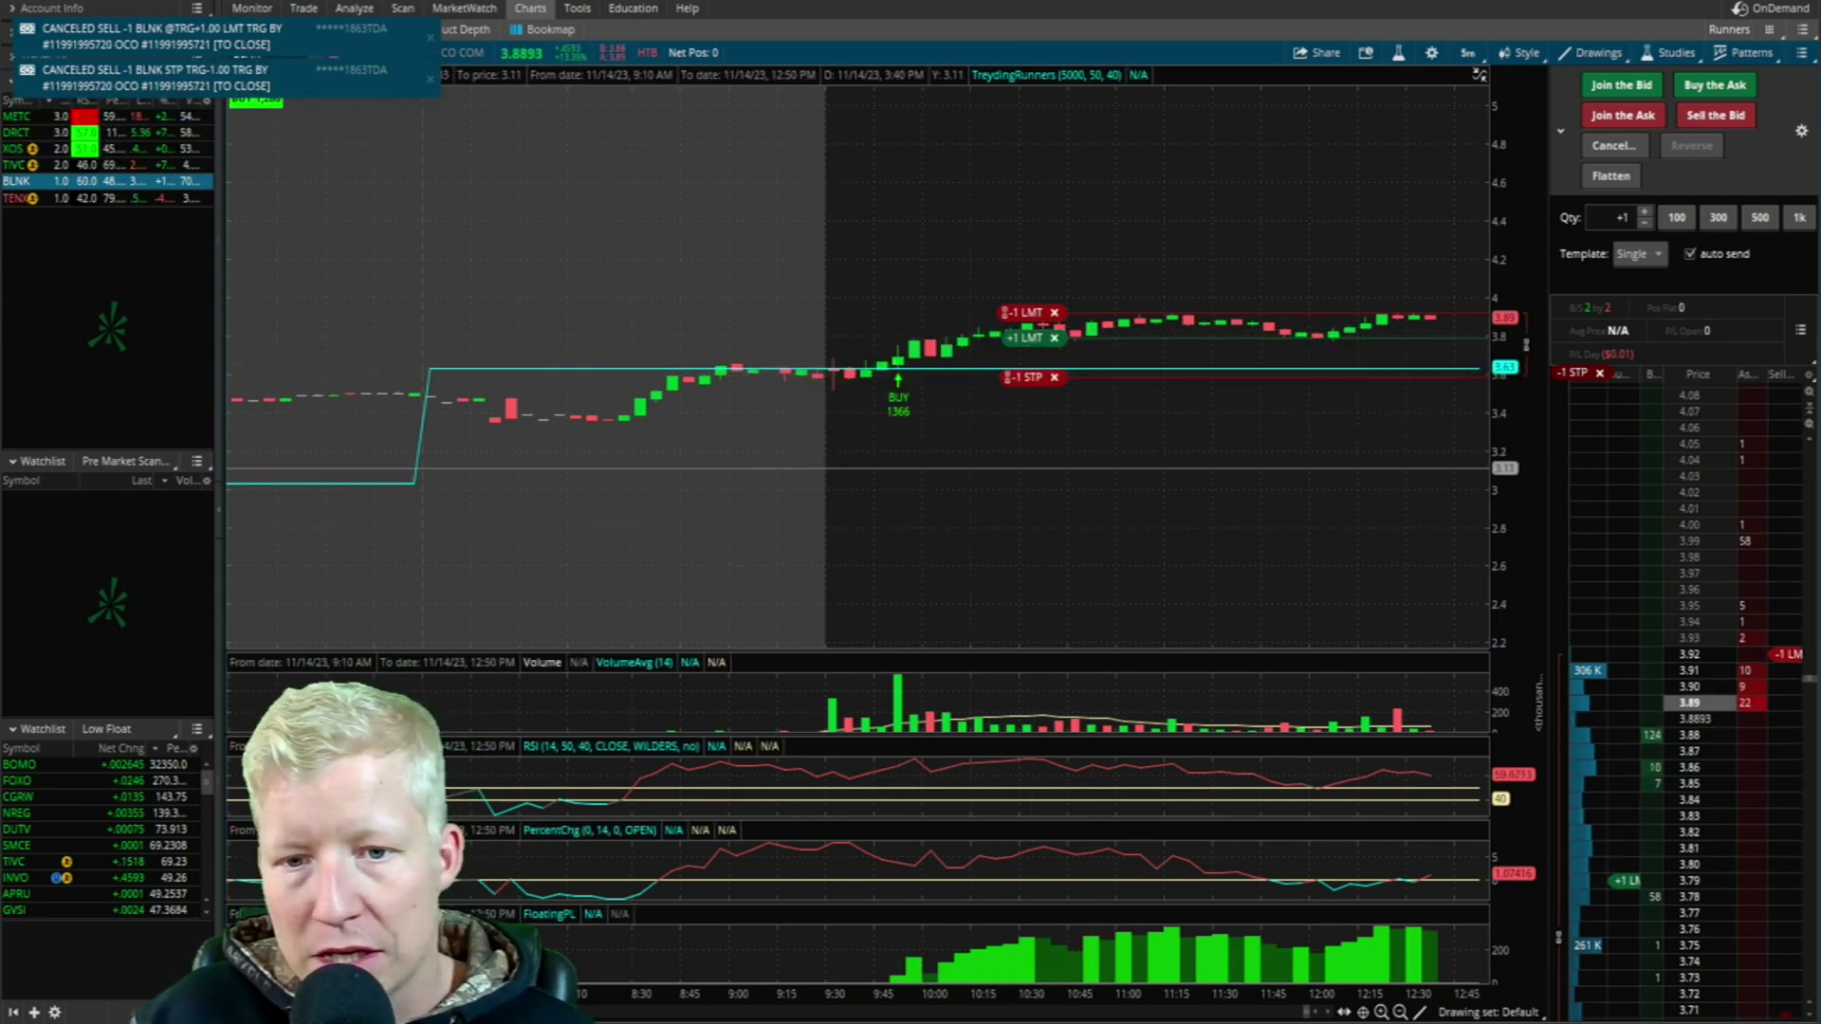
drag(951, 205, 1482, 584)
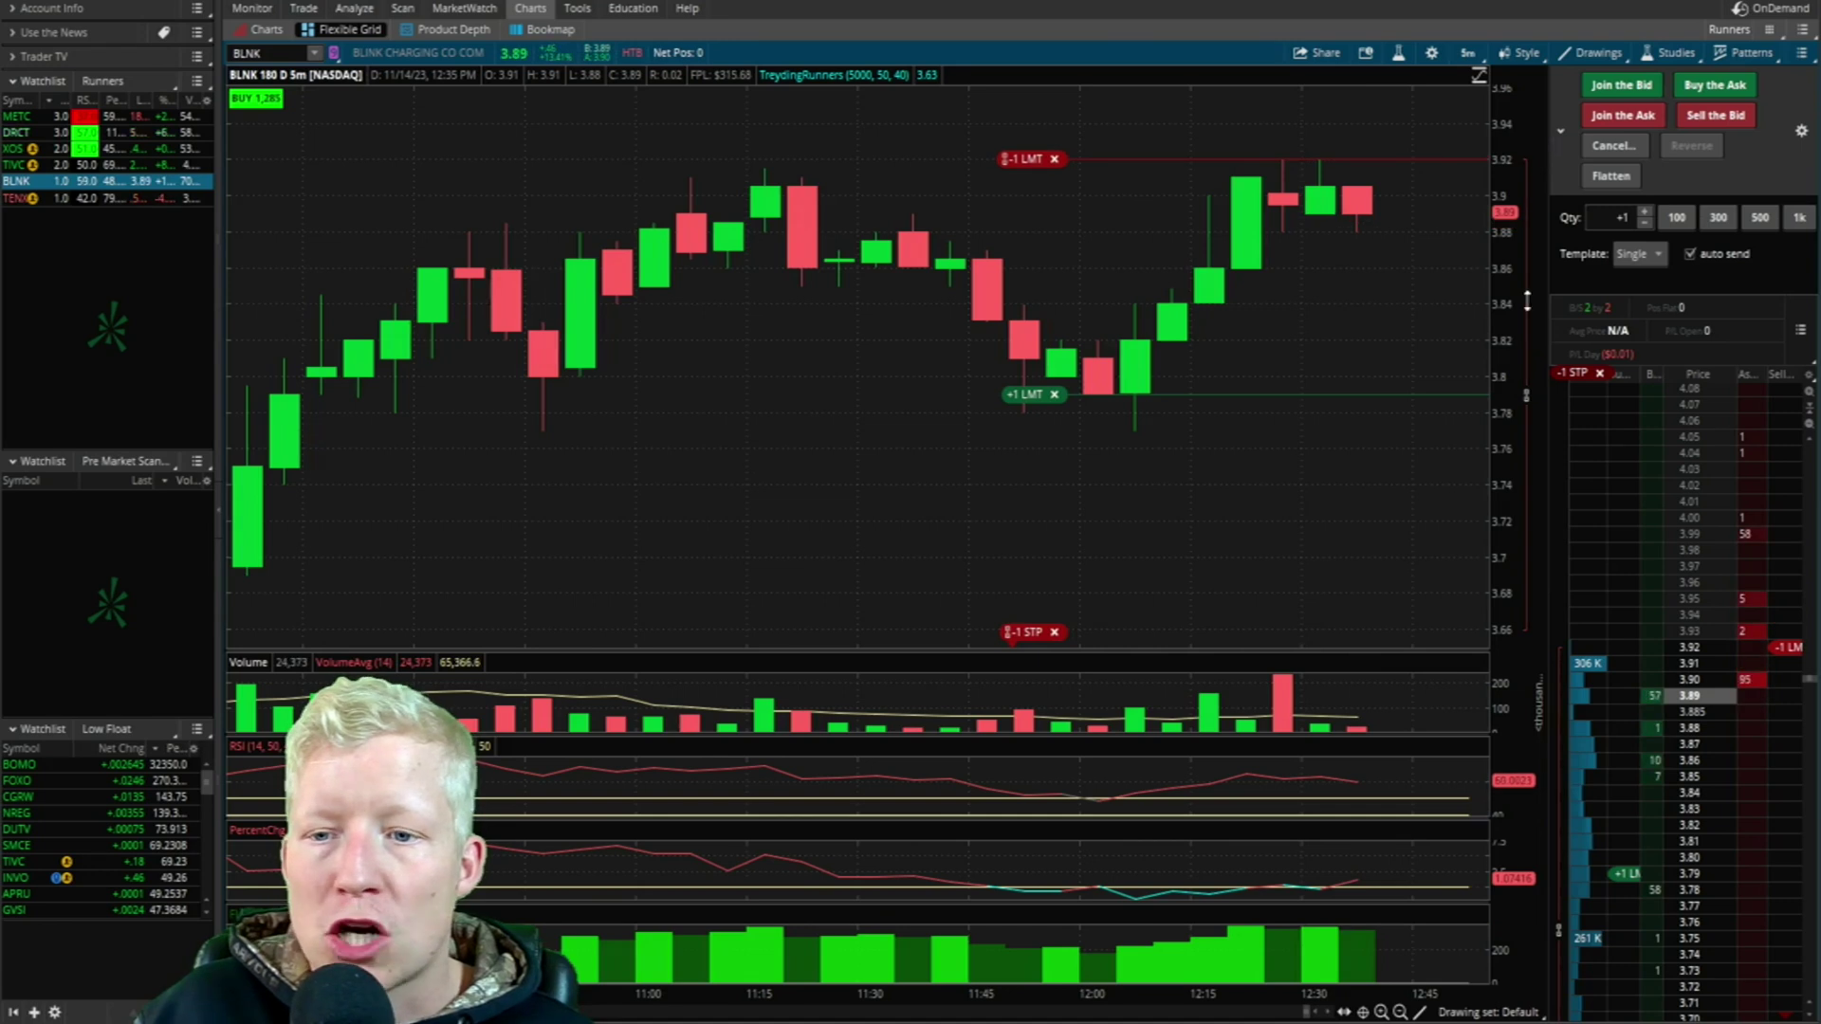
drag(1527, 111, 1526, 141)
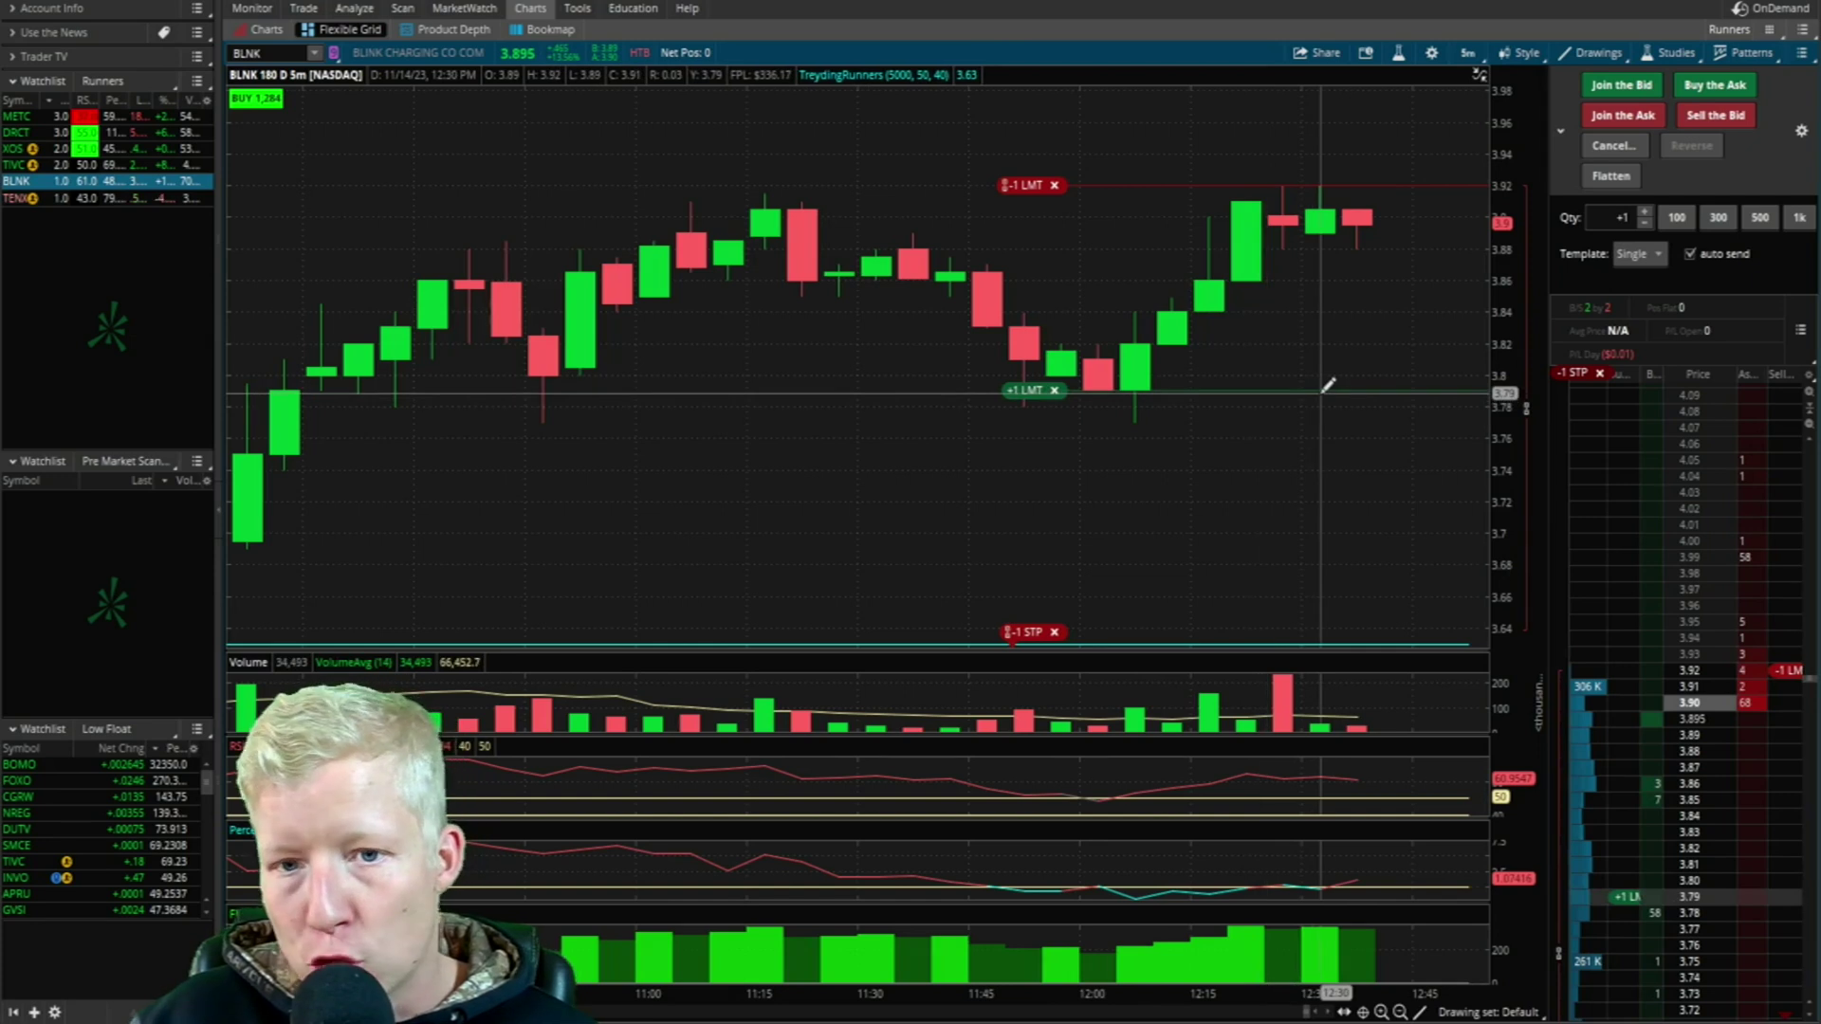
drag(1531, 119, 1529, 369)
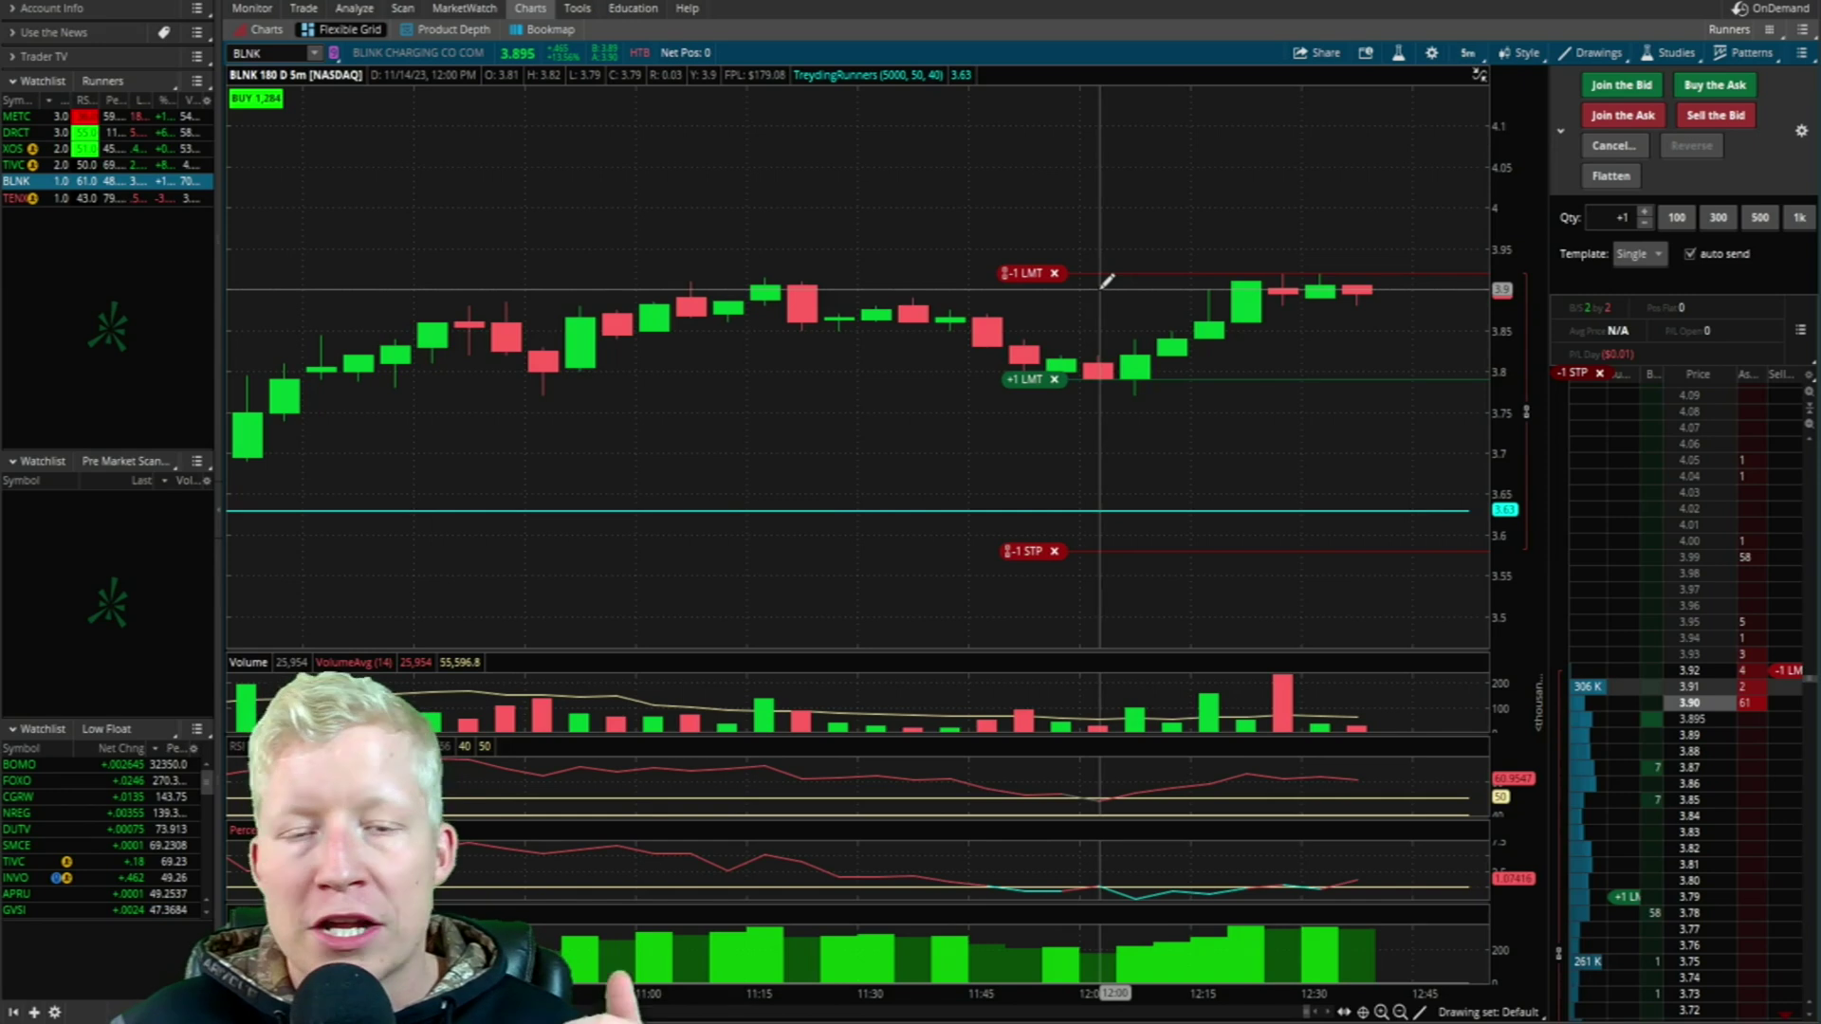
Step: Switch to the OCO template with % offset and place a 1-share buy at 3.66
click(1650, 258)
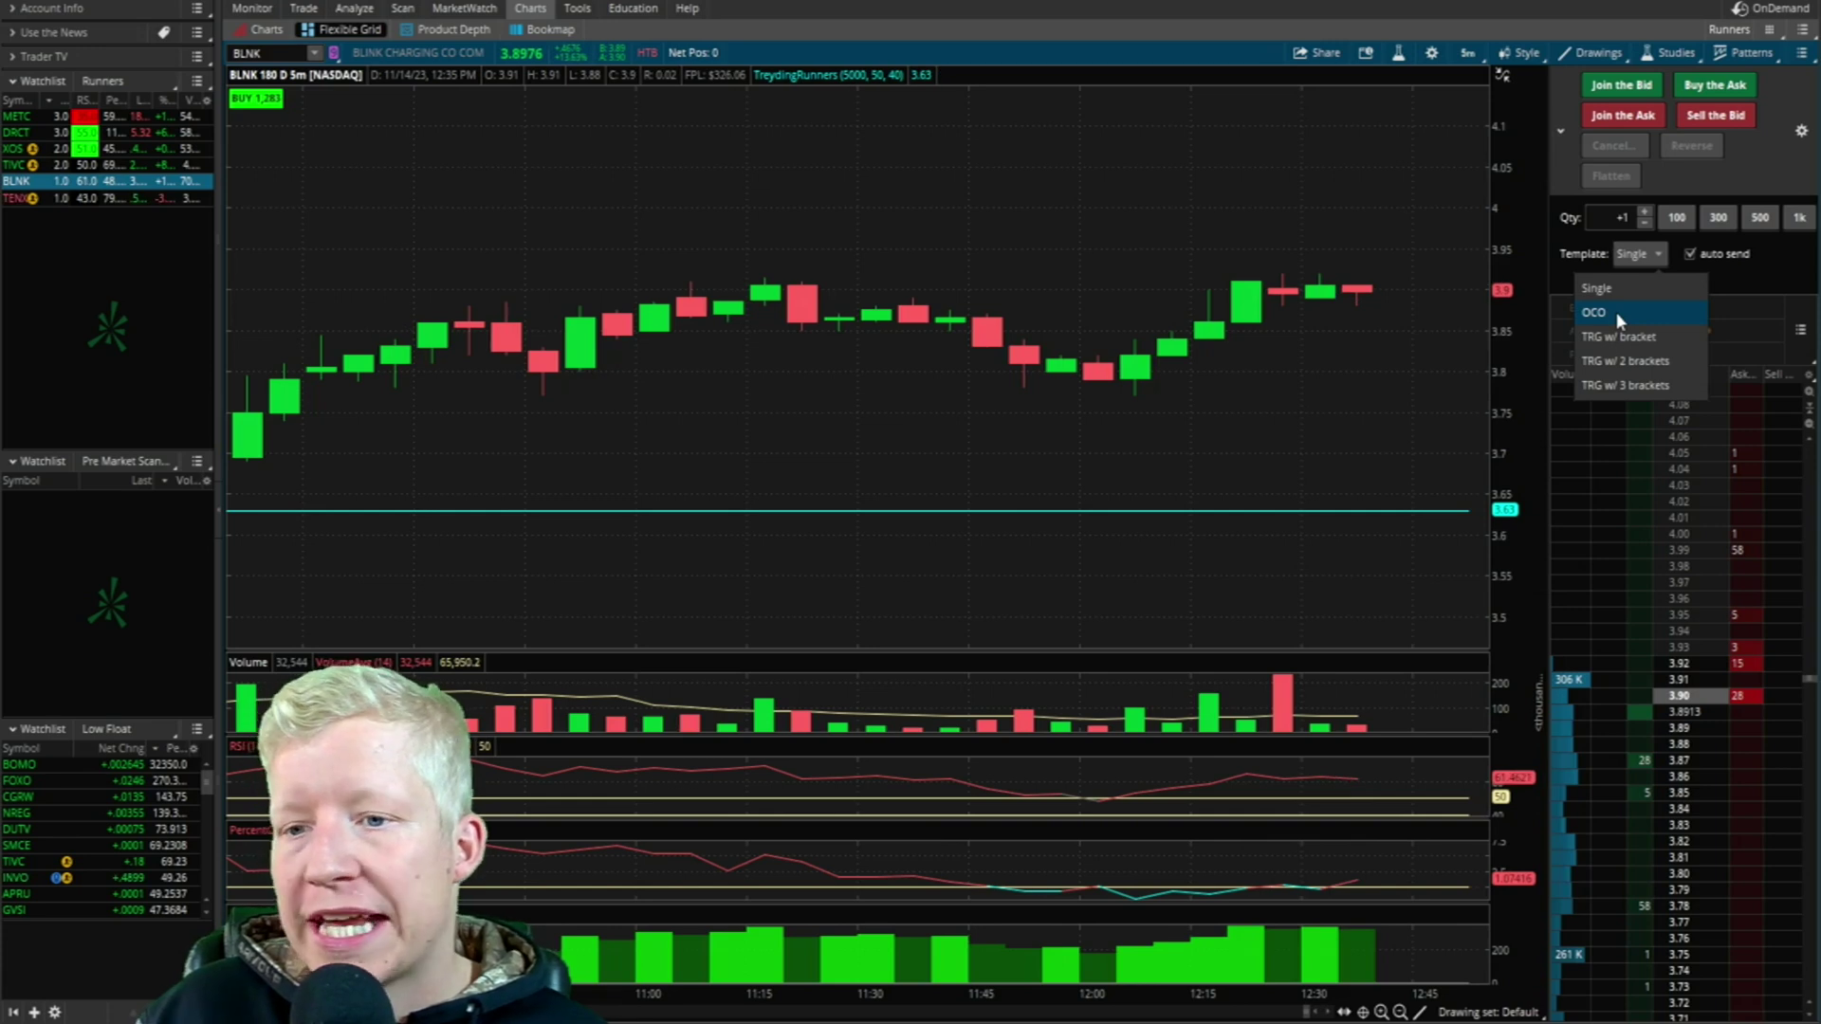
click(1616, 311)
click(1672, 302)
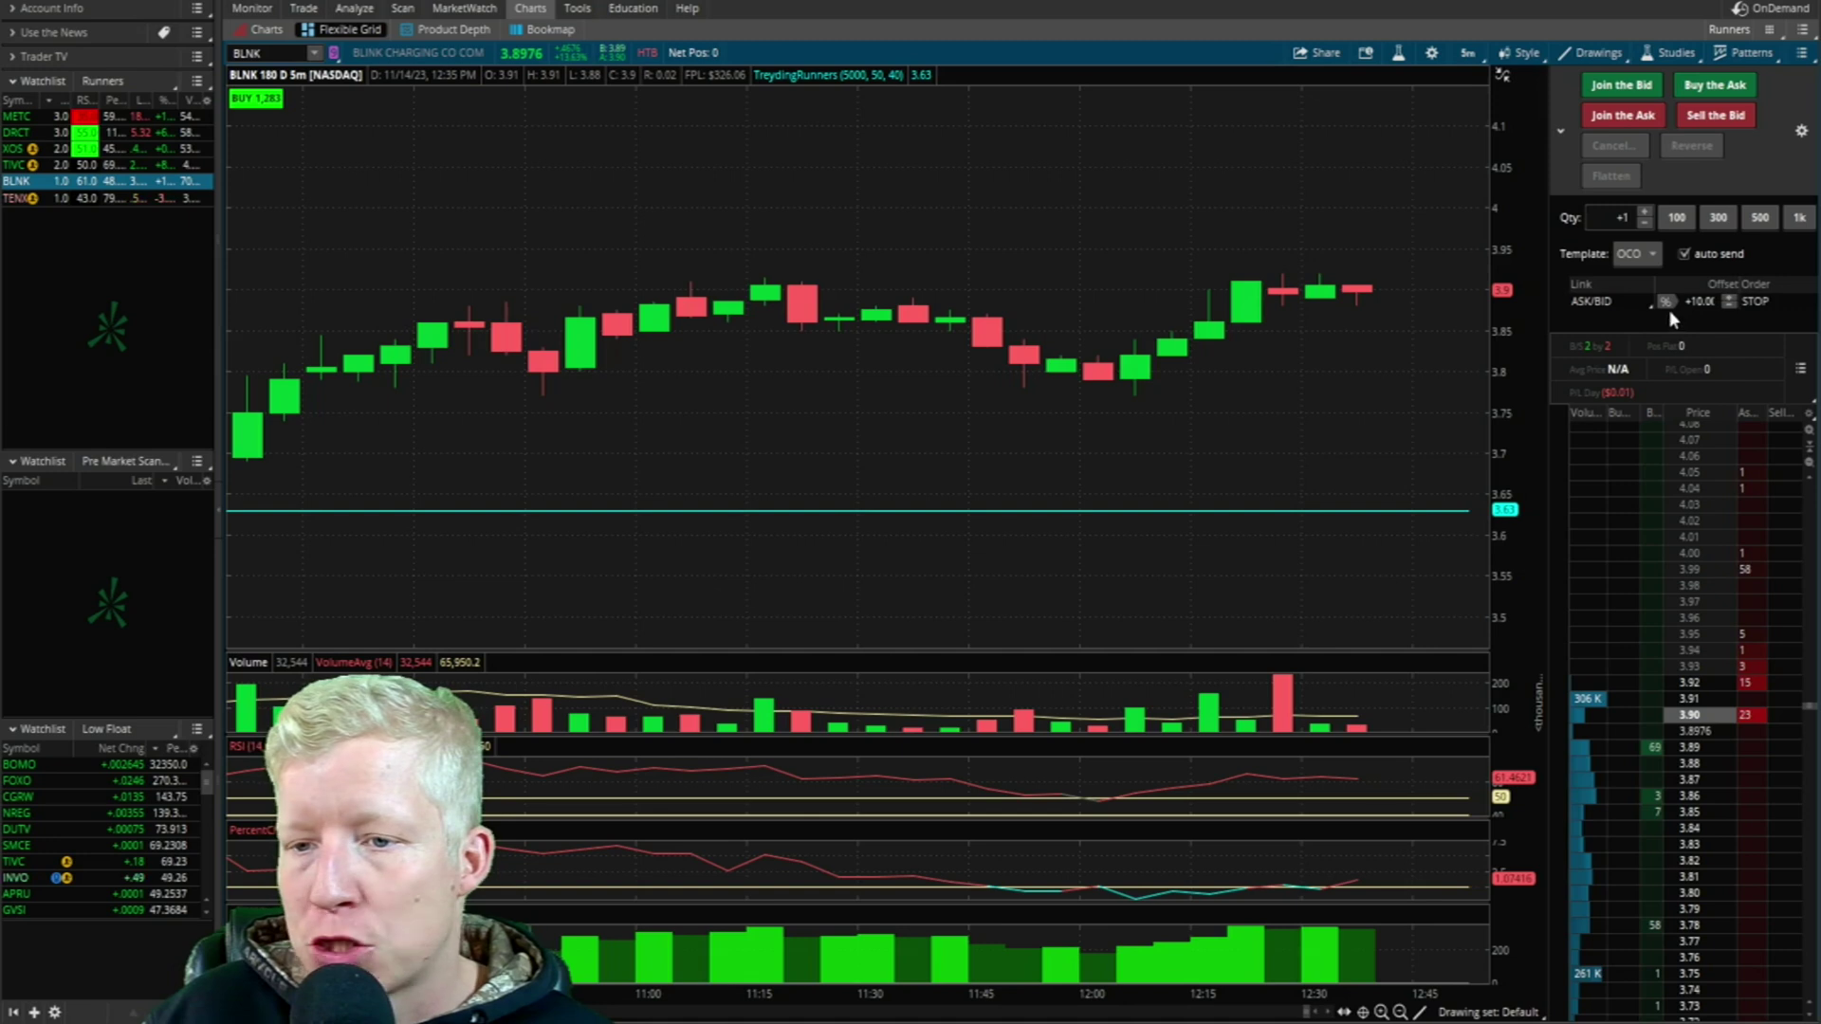
scroll(1711, 645, down, 4)
scroll(1688, 712, down, 4)
click(1637, 754)
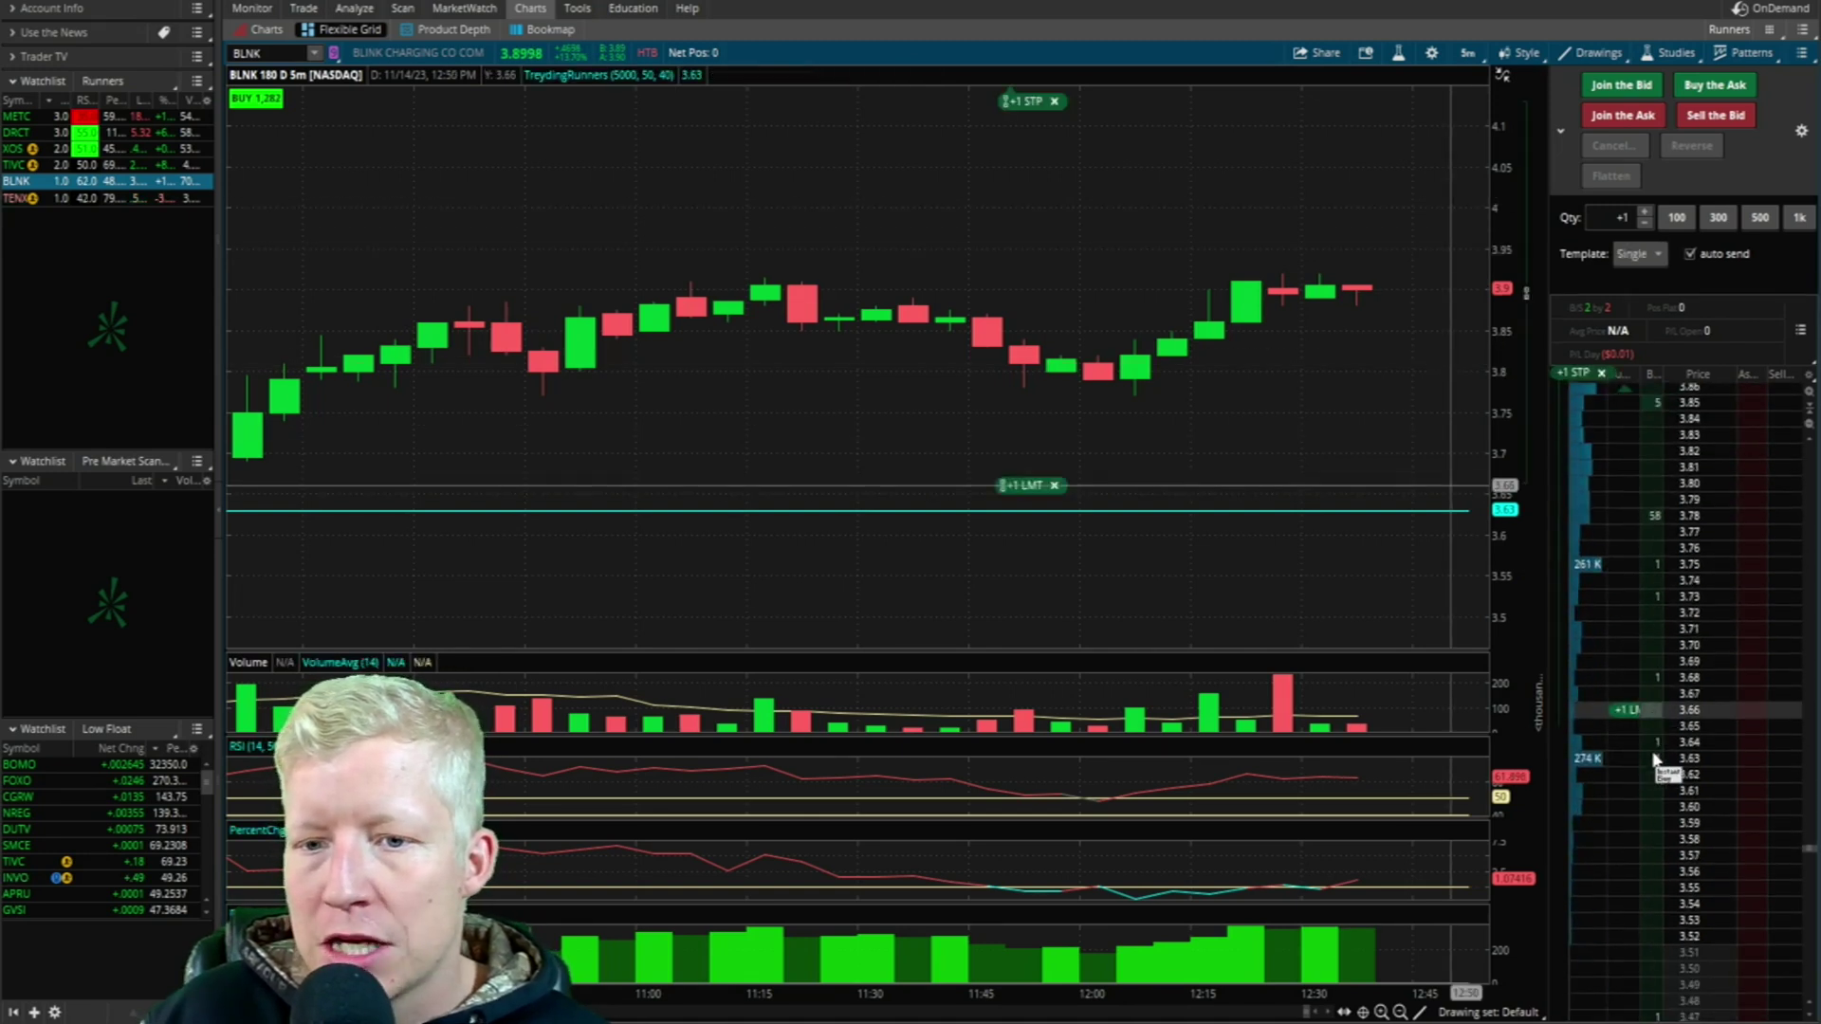
Step: Move the OCO buy limit up to 3.78 and the linked buy stop to 3.93
drag(1520, 393, 1515, 485)
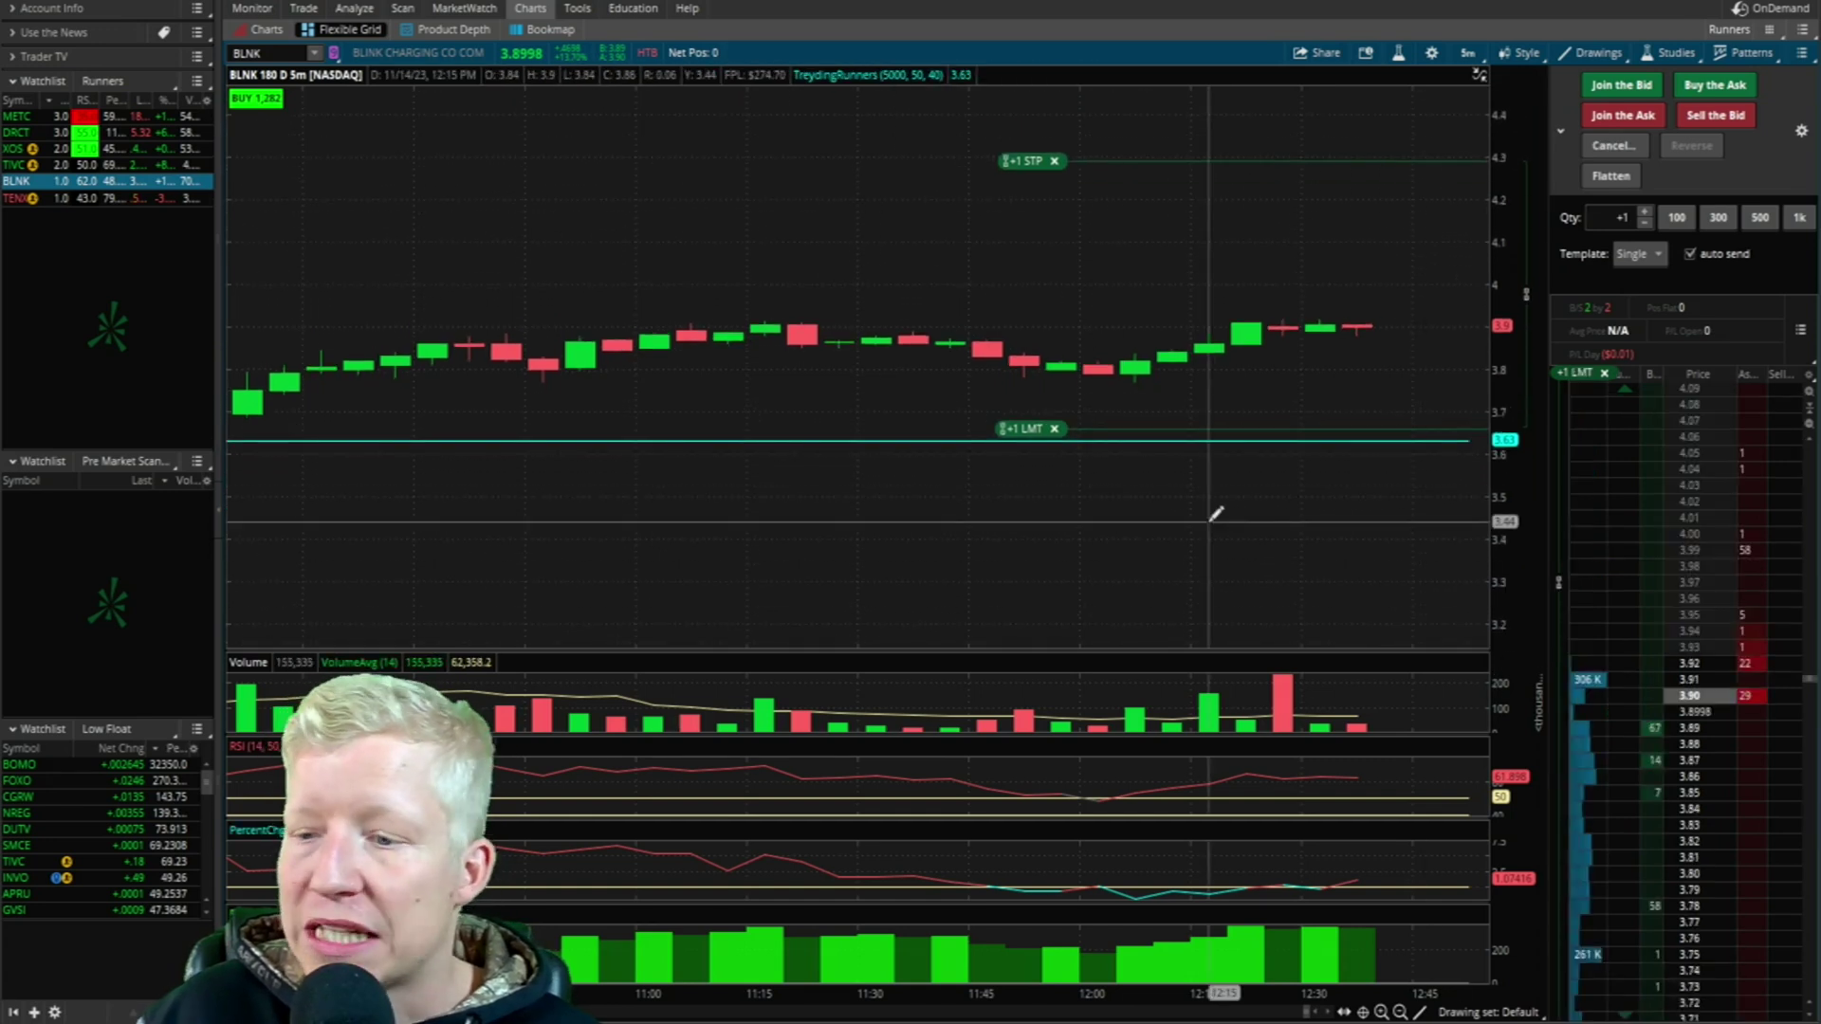
drag(1035, 439, 1057, 385)
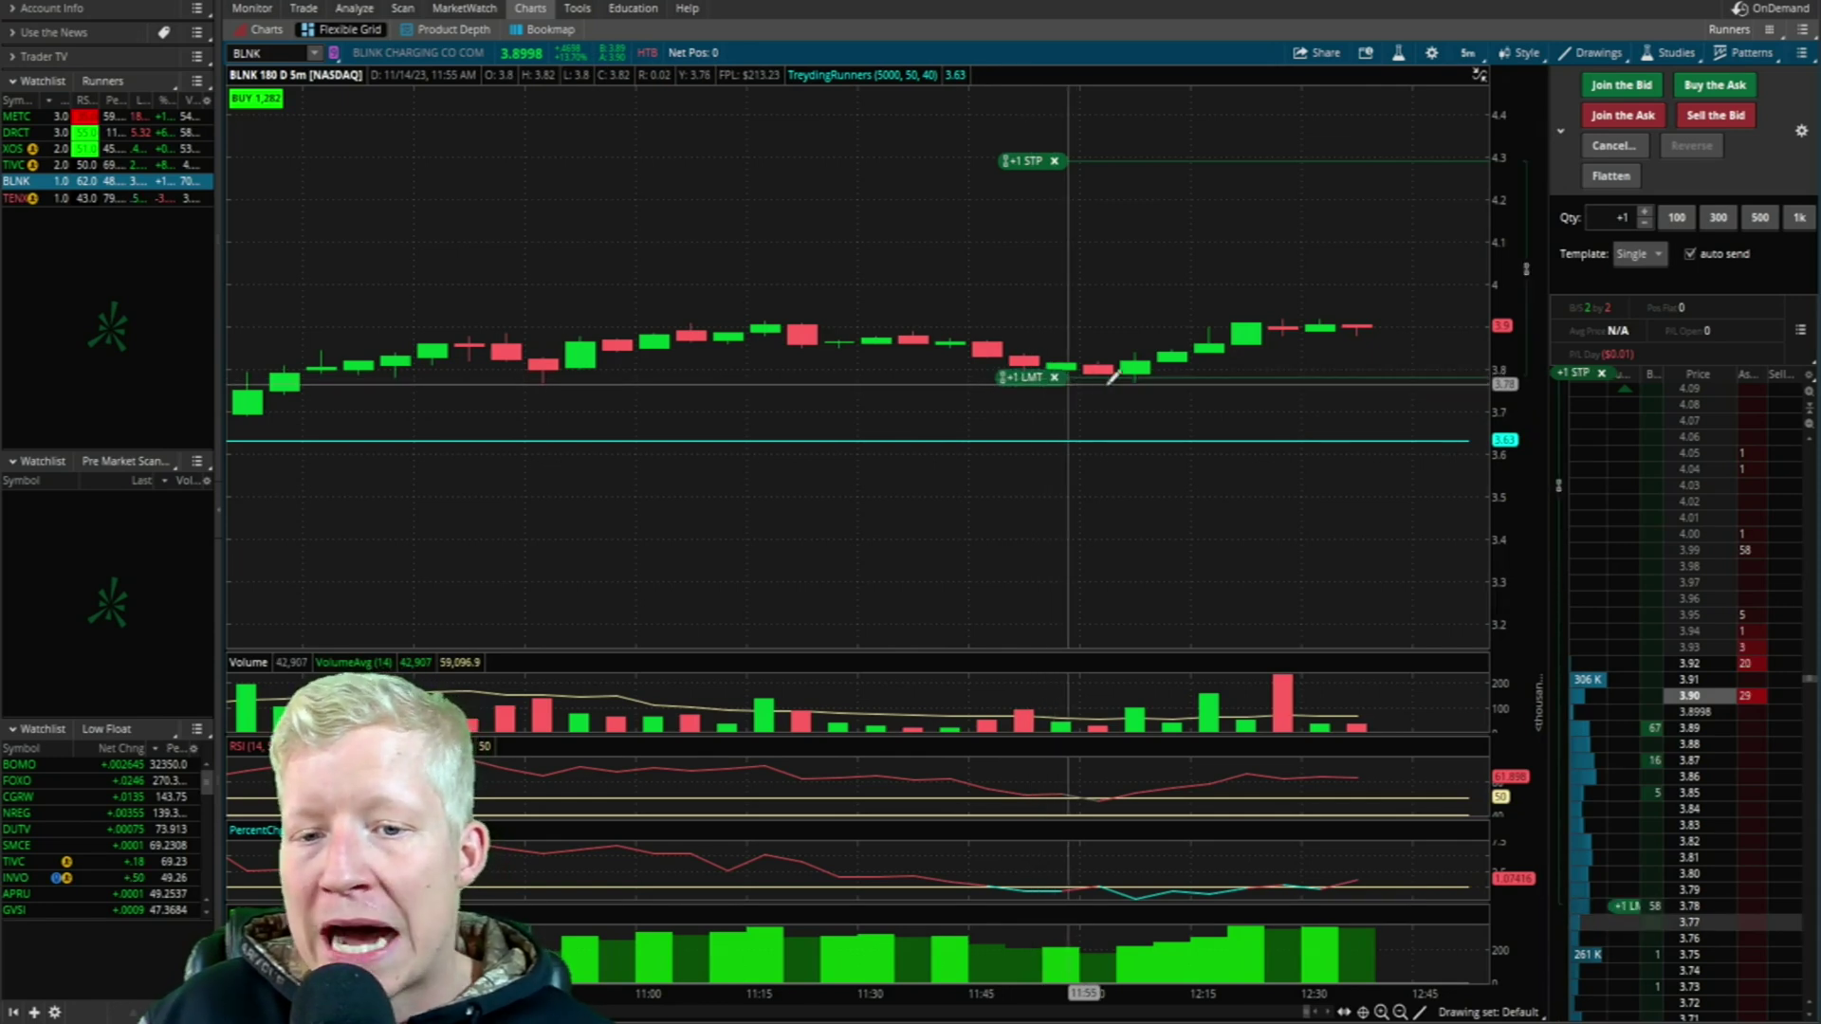
drag(1024, 186, 998, 307)
Step: Zoom the BLNK chart out to the full session of 5-minute candles
click(1401, 1011)
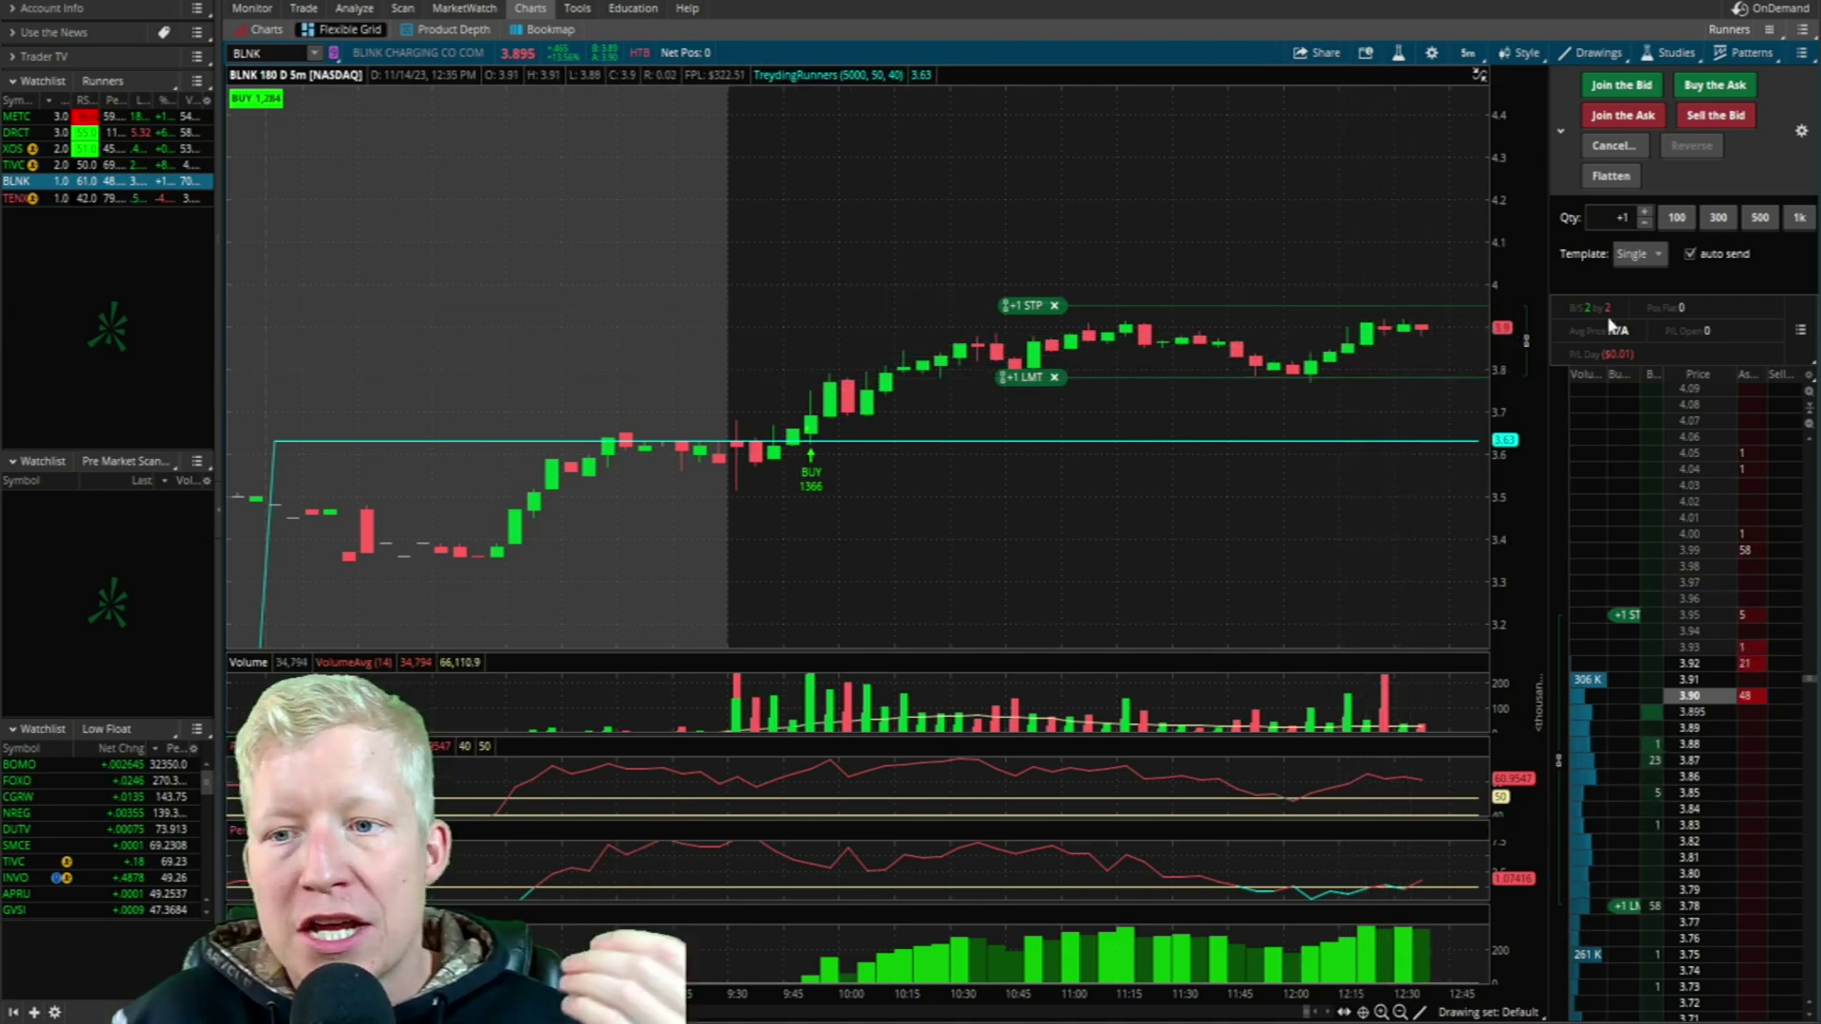
Step: Bring up the order template list again
click(1648, 256)
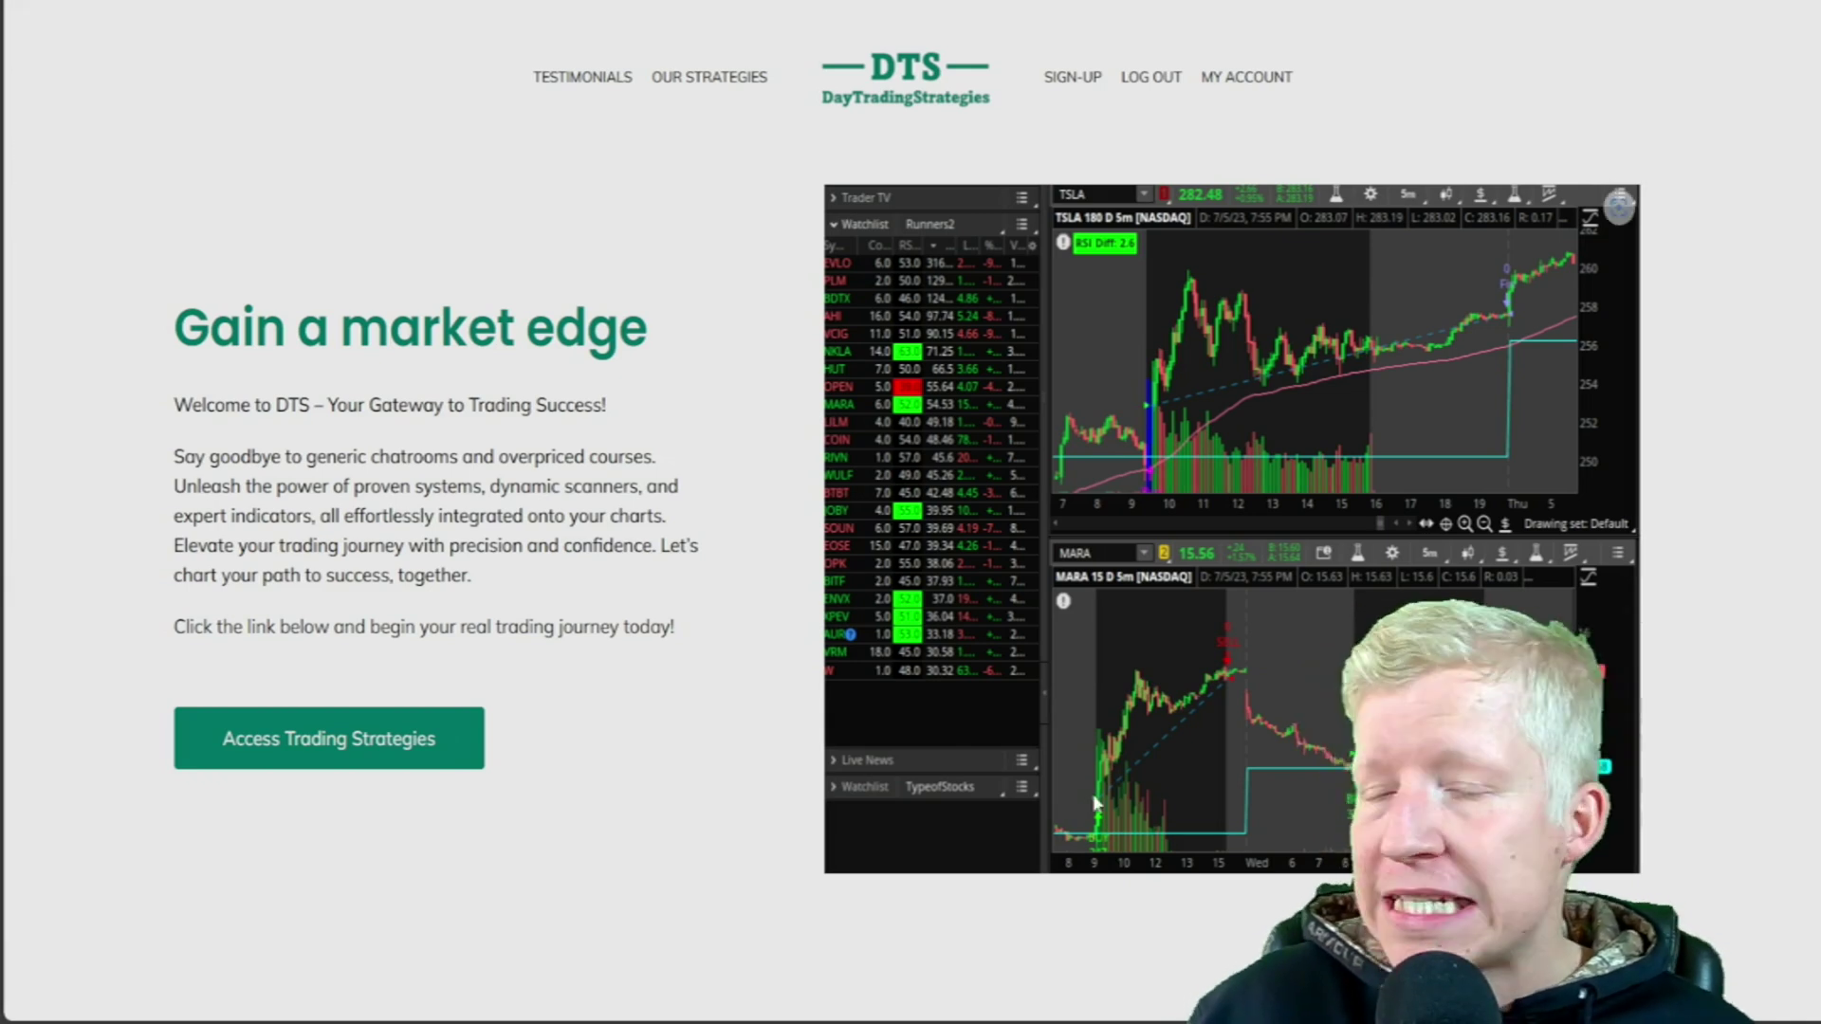
Step: Go to Trading Strategies > thinkorswim > Day Trading > Volatile Large Caps on the site
click(444, 759)
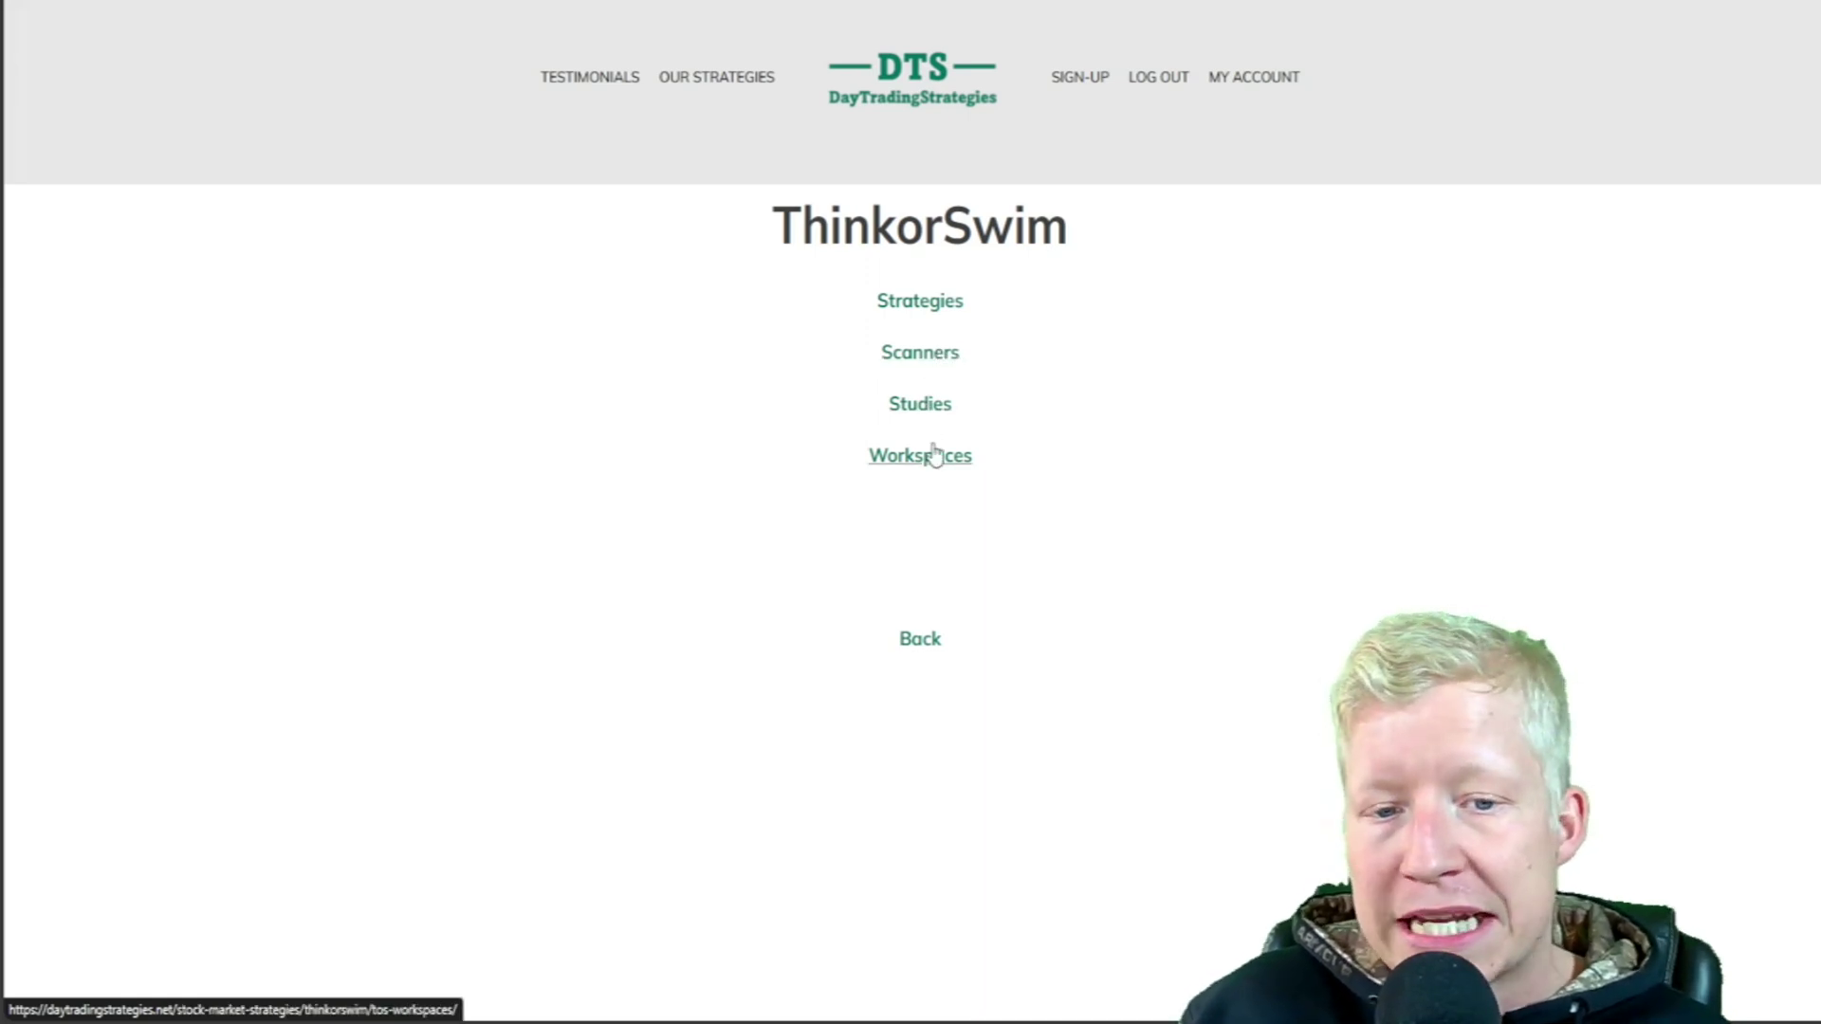
click(938, 321)
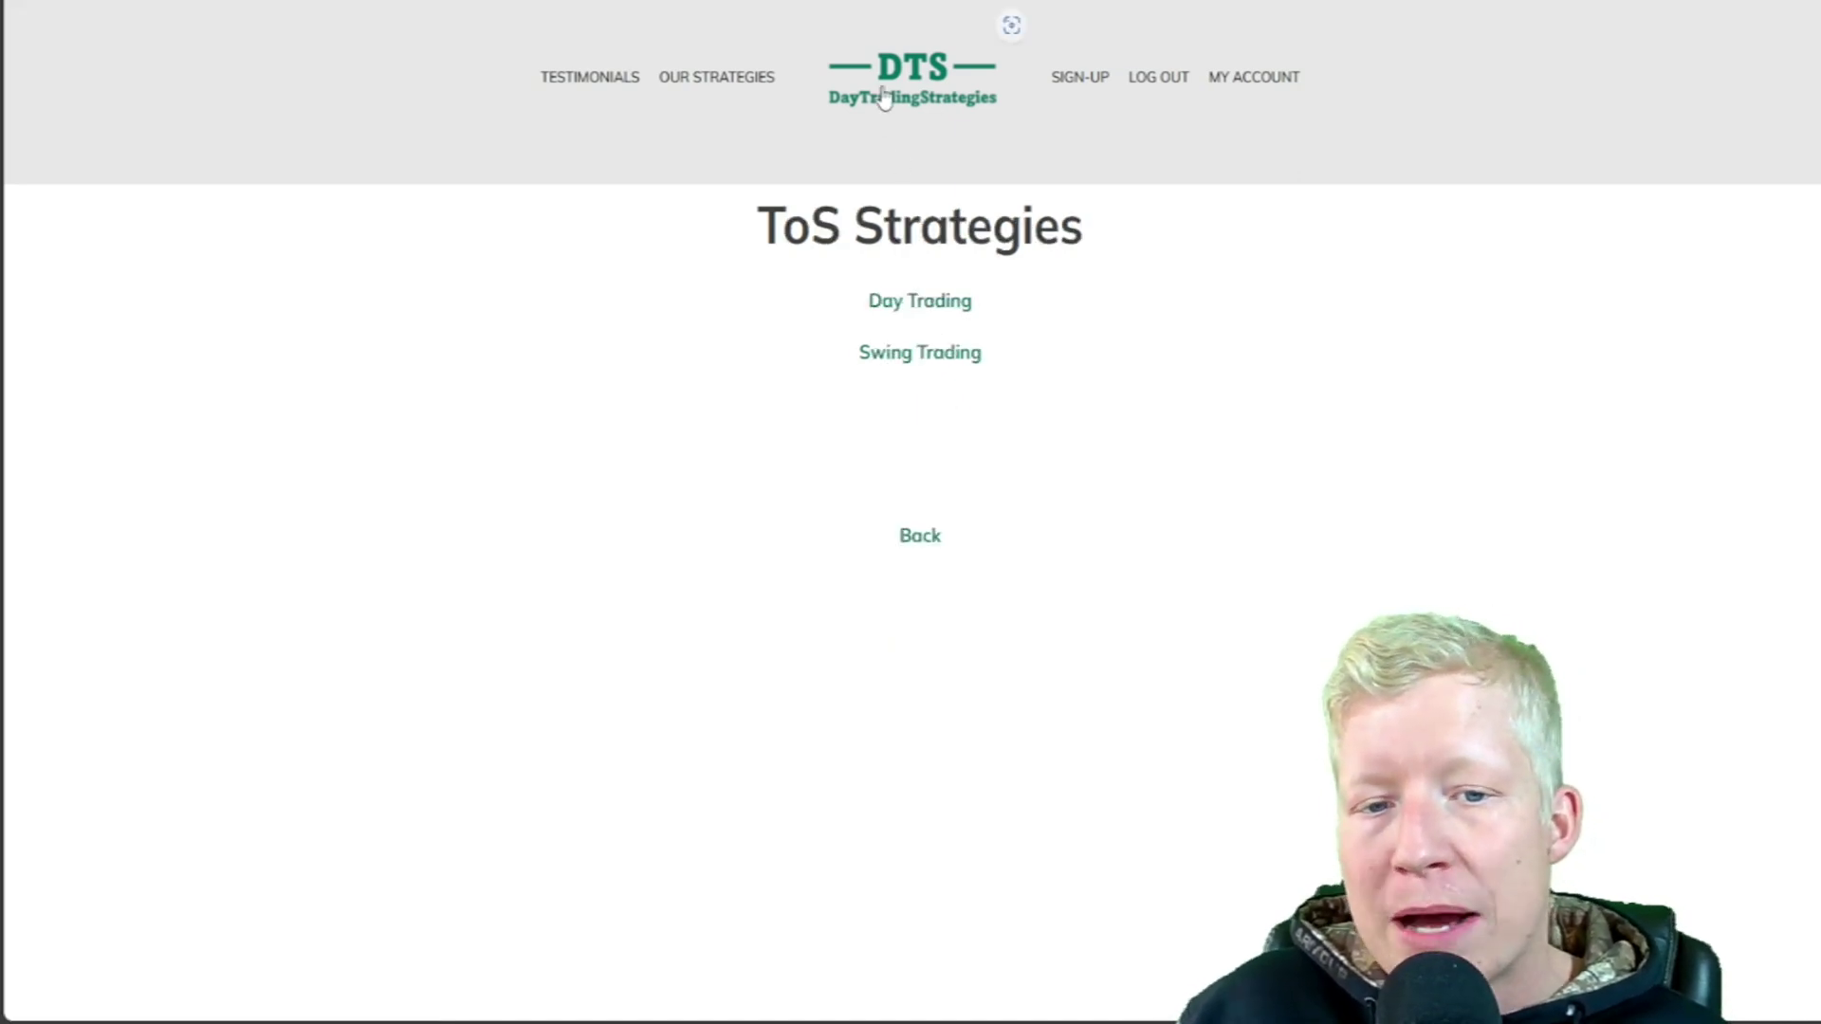
click(930, 317)
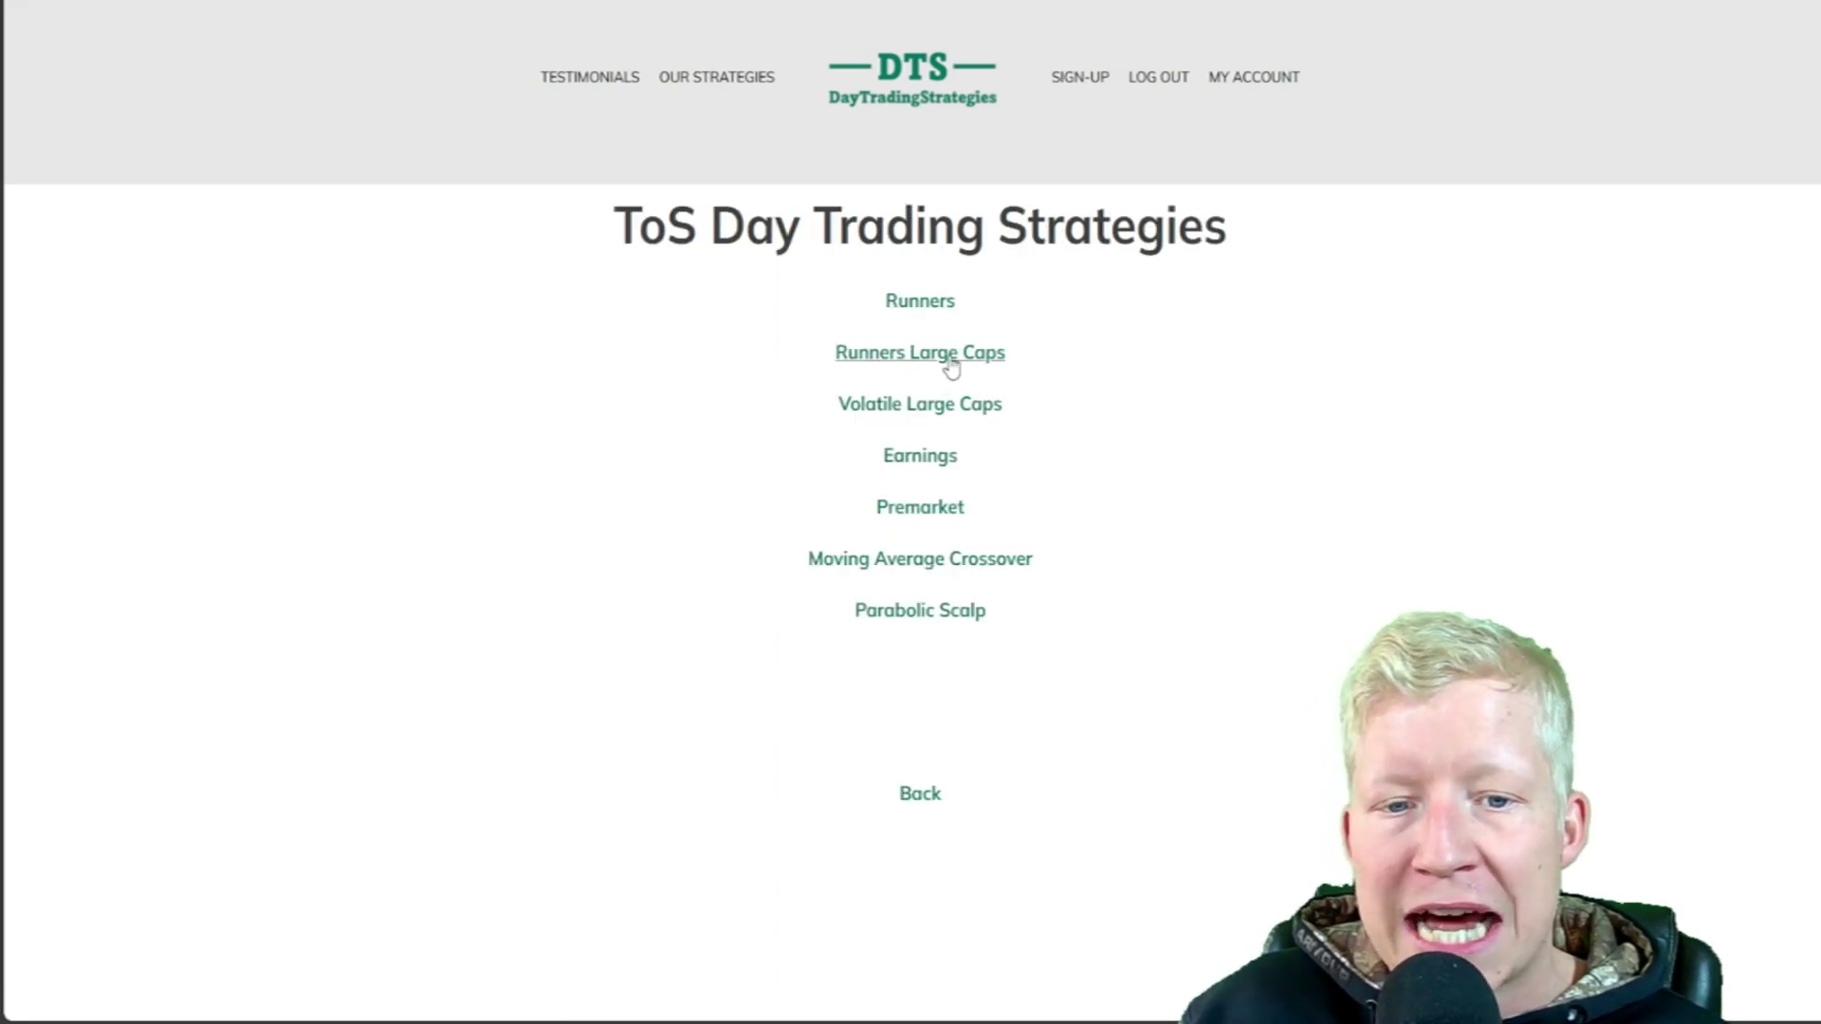
click(971, 408)
scroll(939, 411, down, 1)
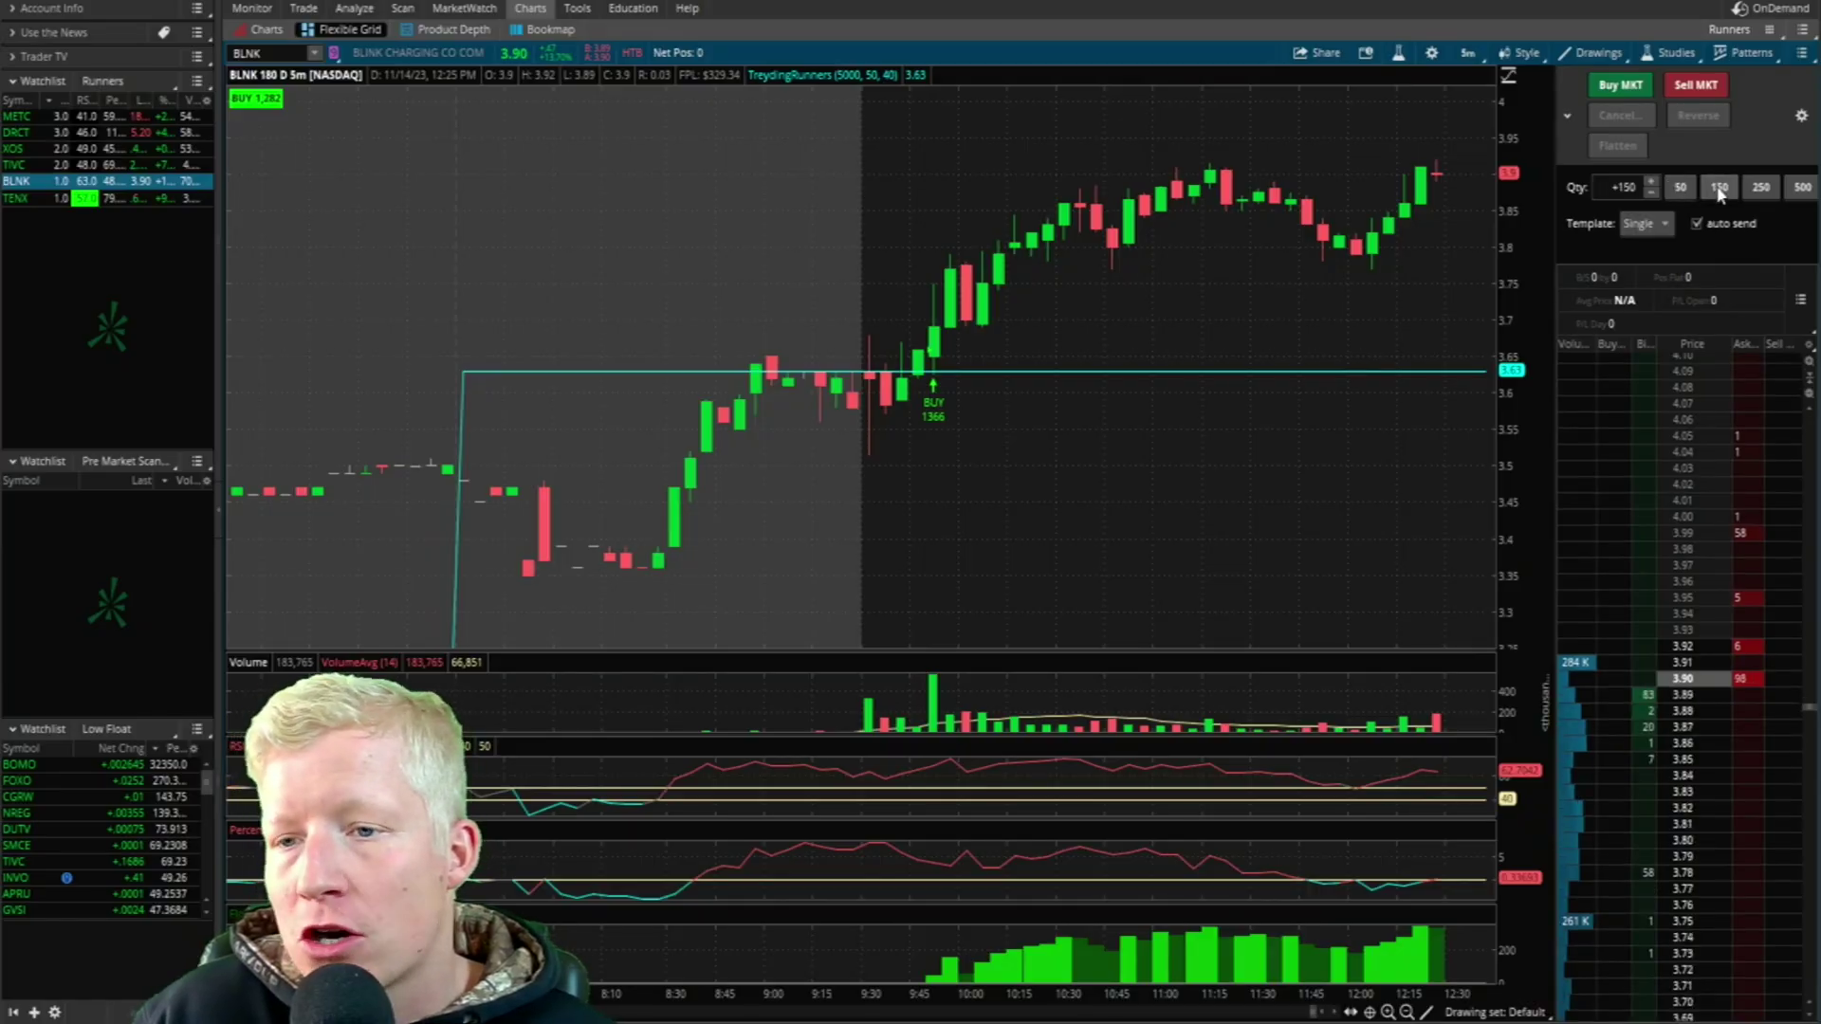
Step: Set the Active Trader order quantity to 500 shares
click(1802, 187)
click(1652, 184)
click(1652, 193)
click(1652, 182)
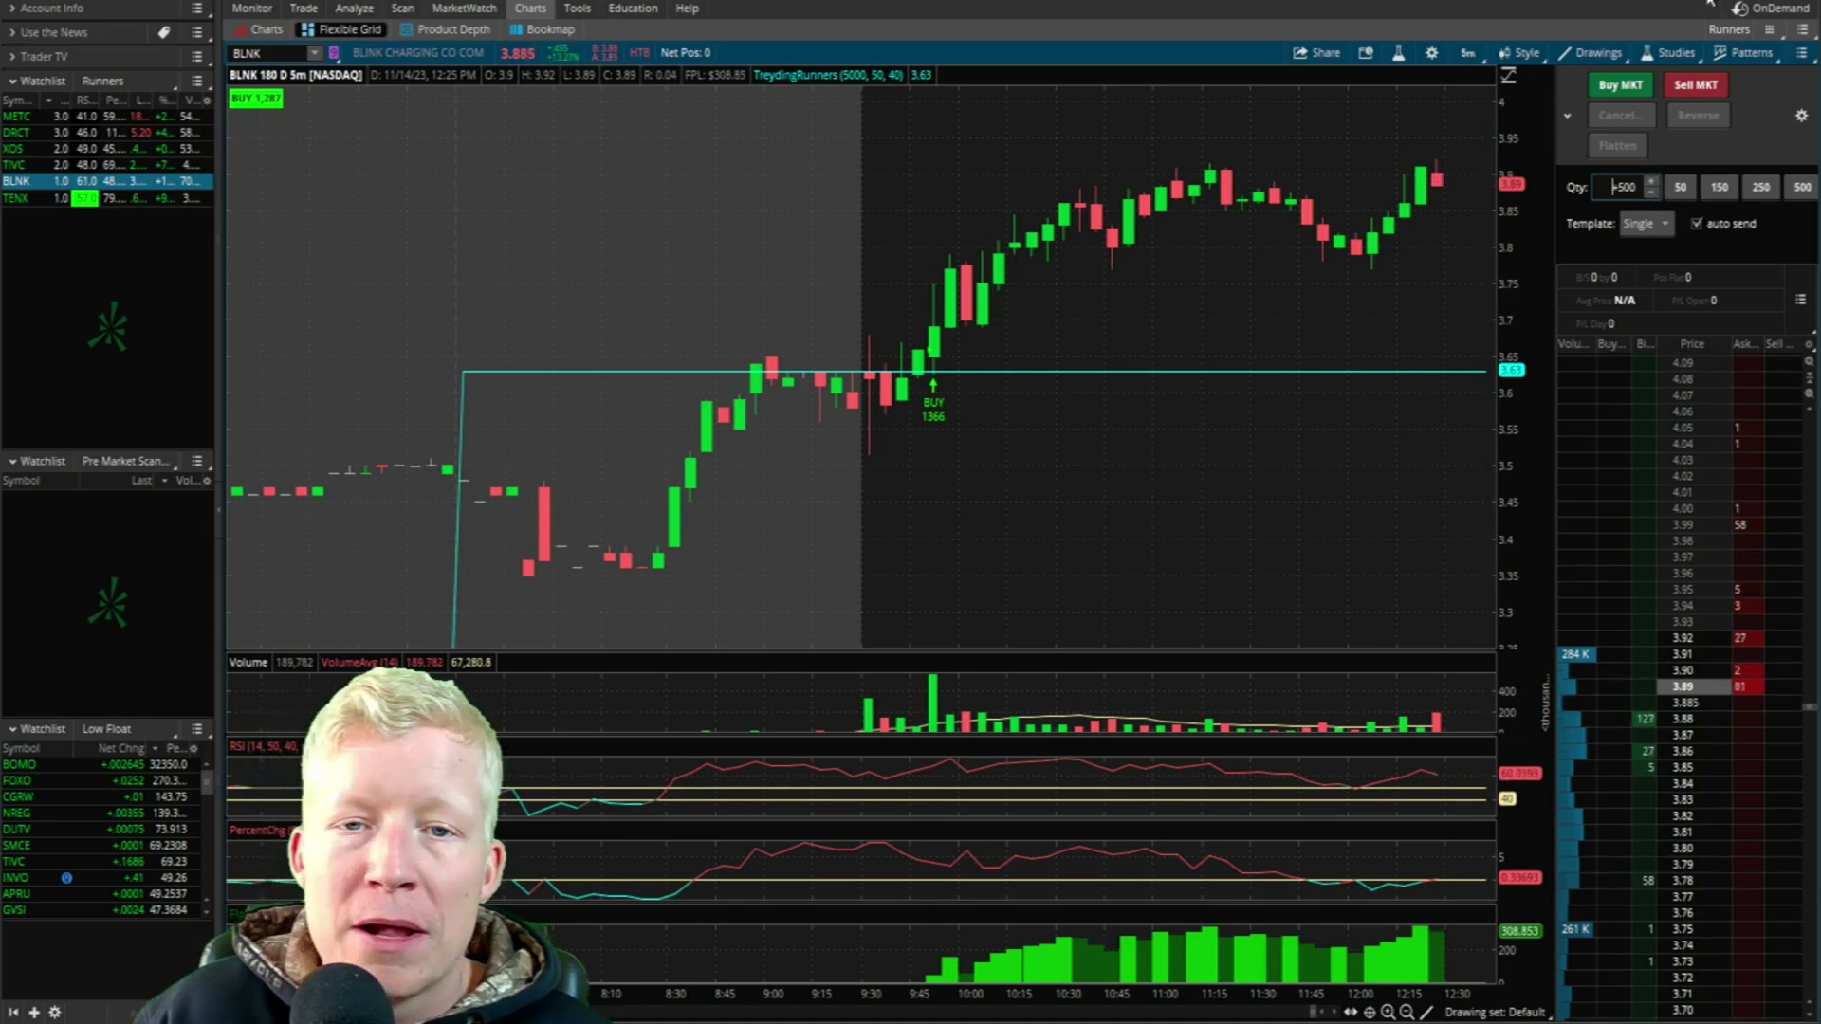
Step: Set the default stock order quantity to 10 in Application Settings order defaults
click(1710, 6)
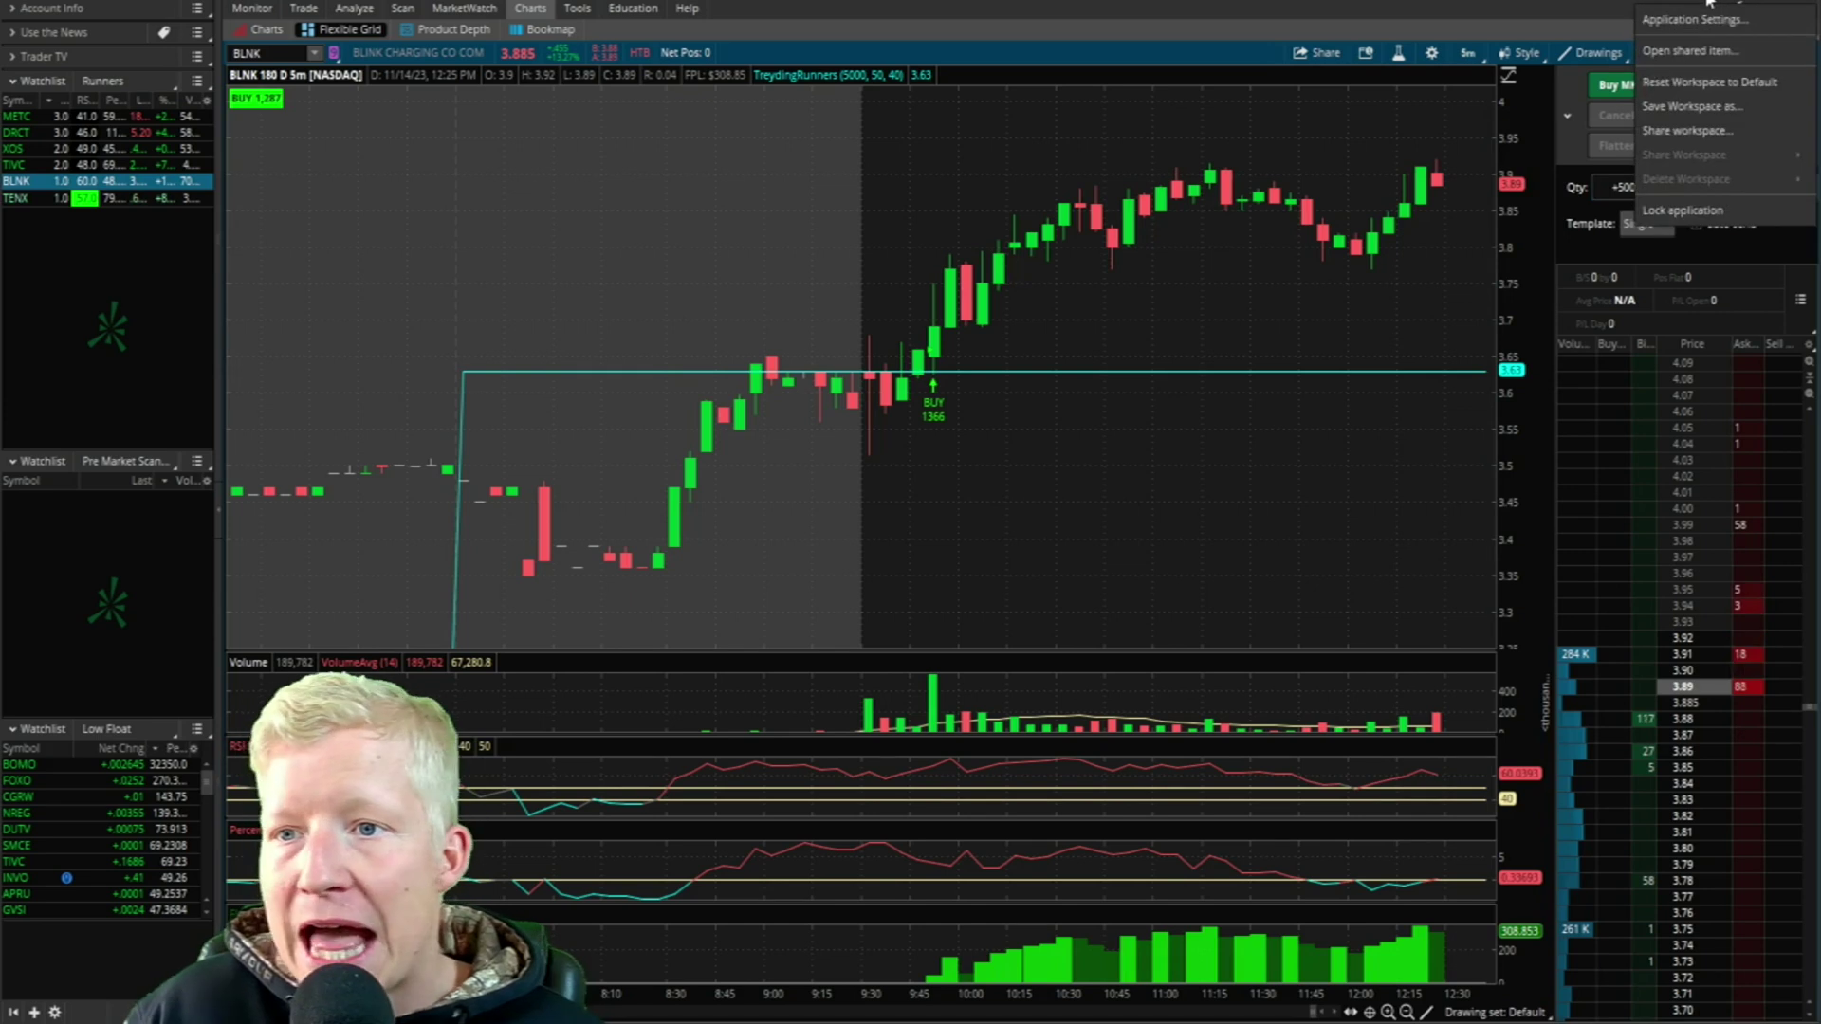
click(1696, 21)
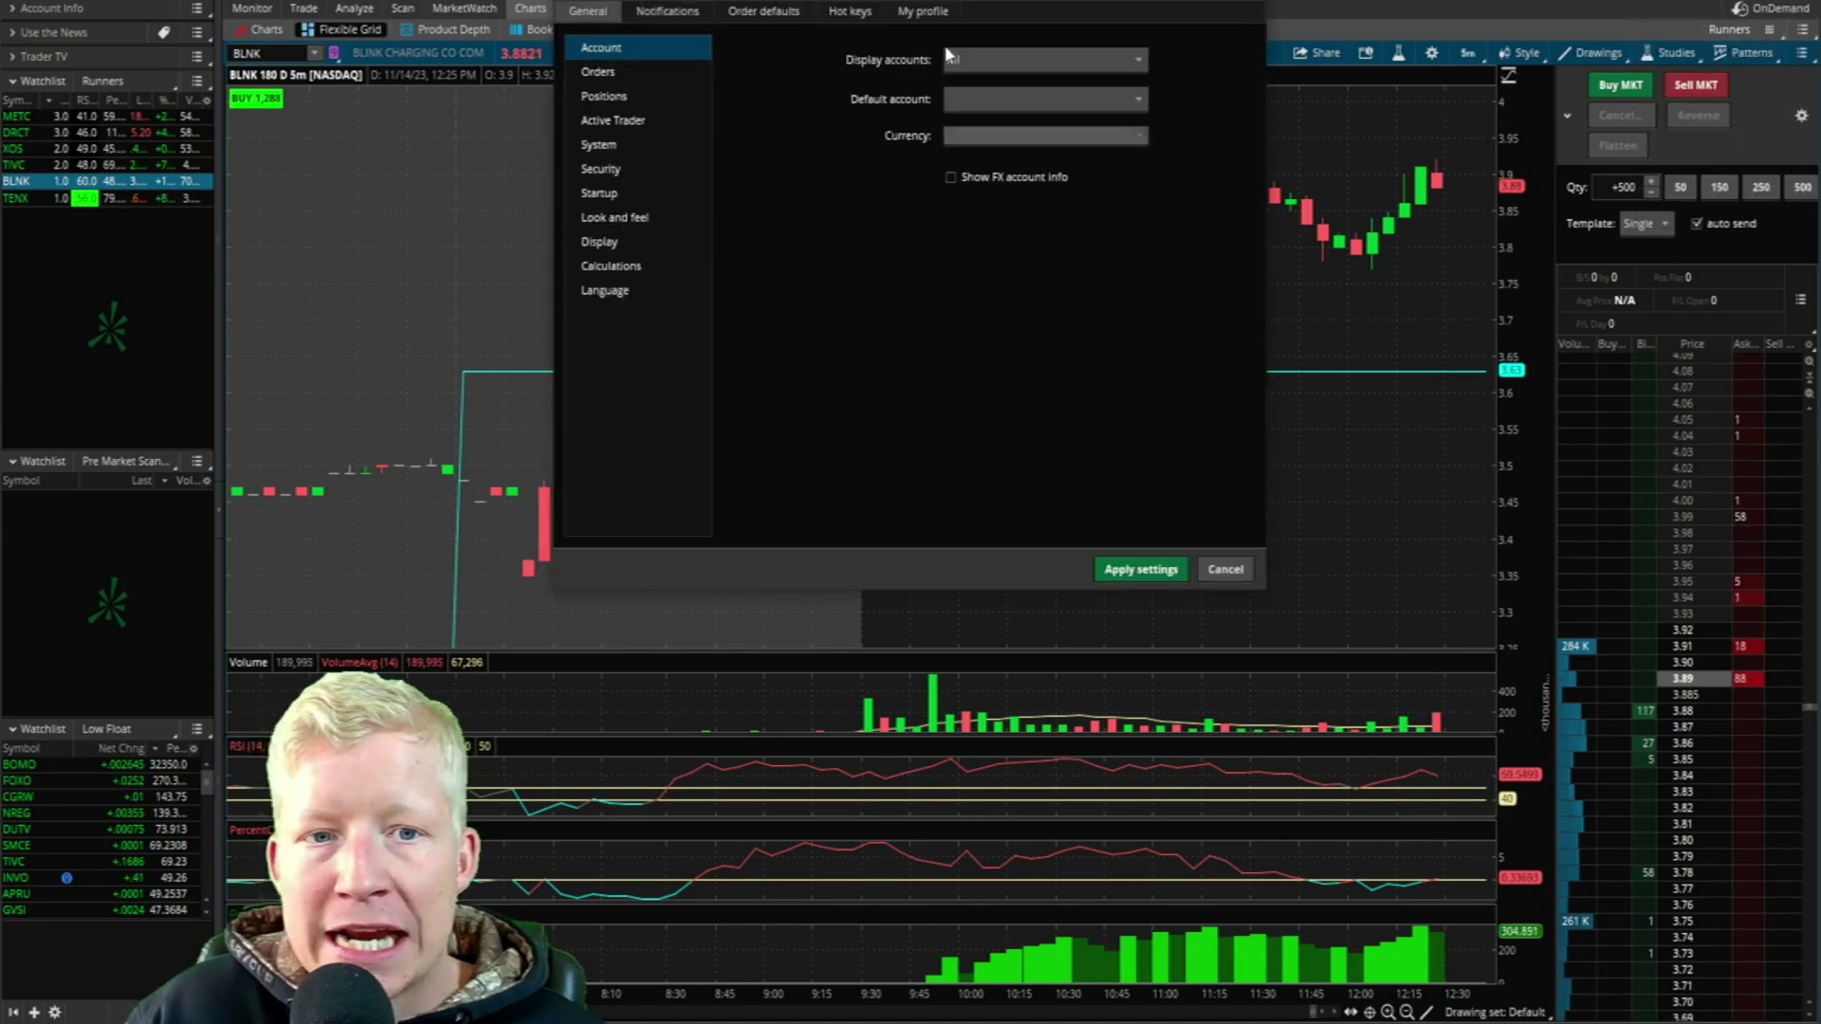
click(613, 120)
click(763, 11)
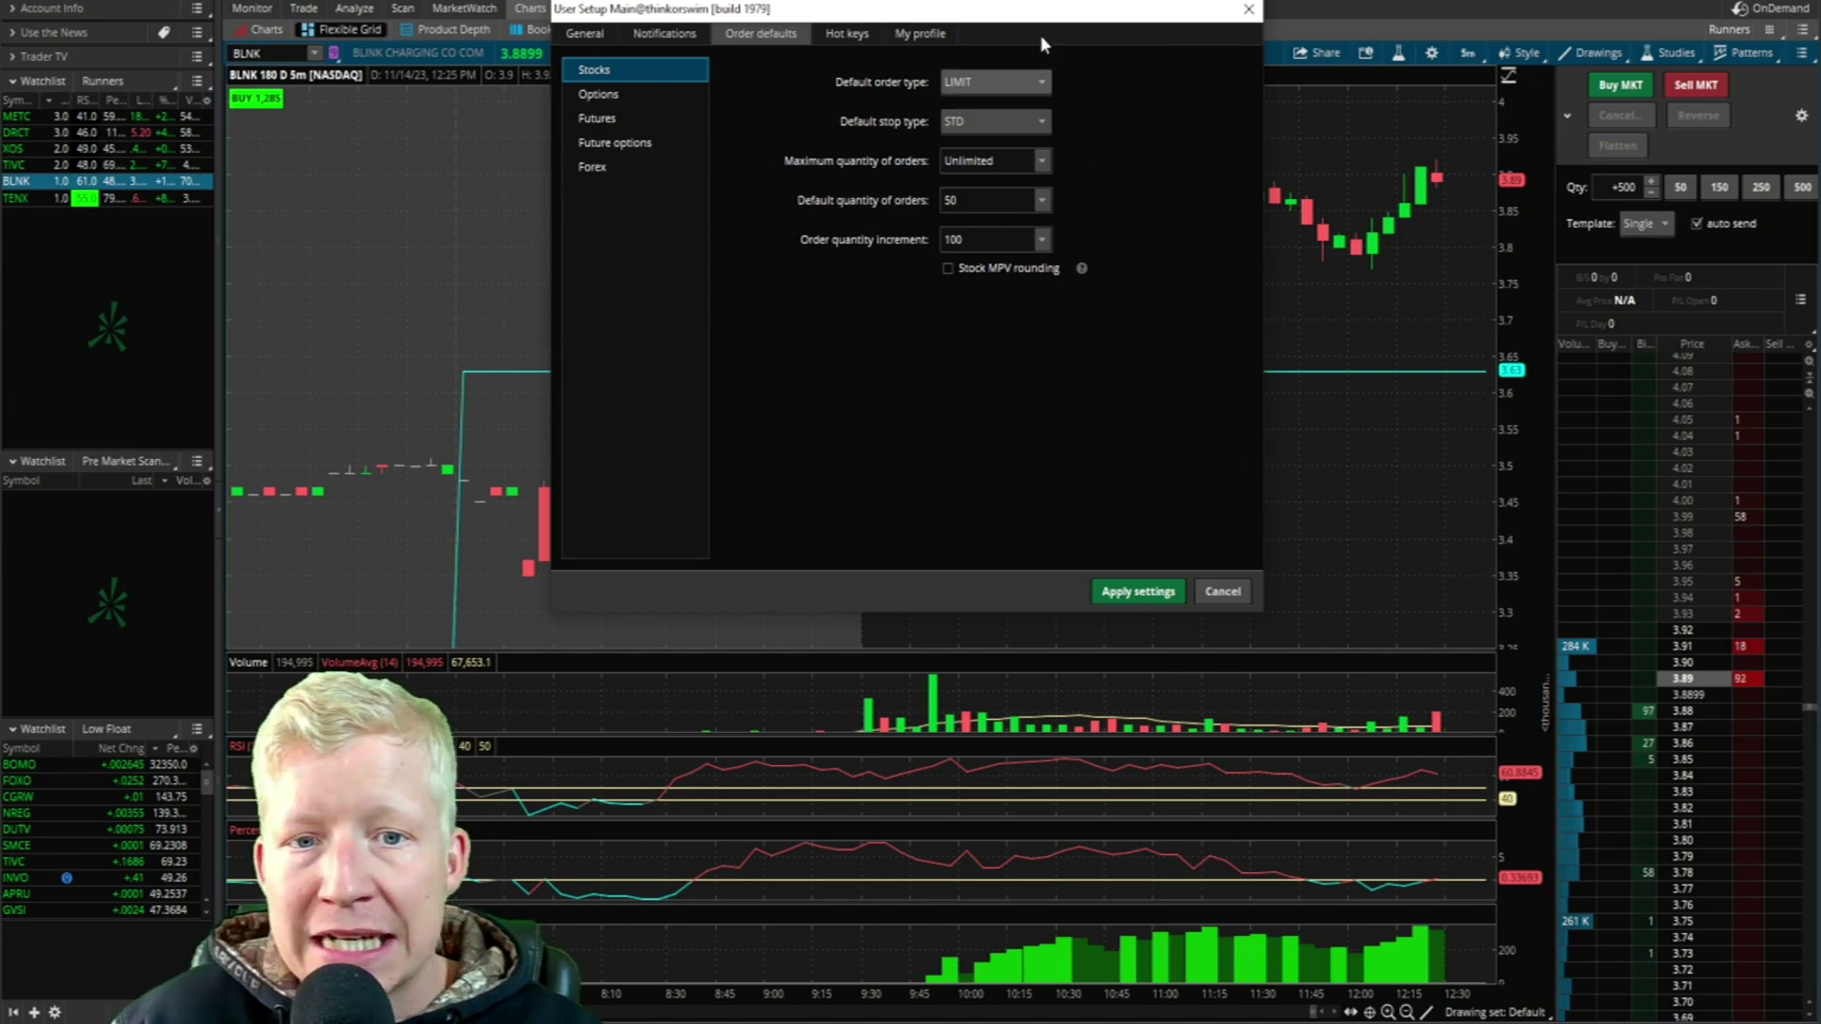
double_click(951, 200)
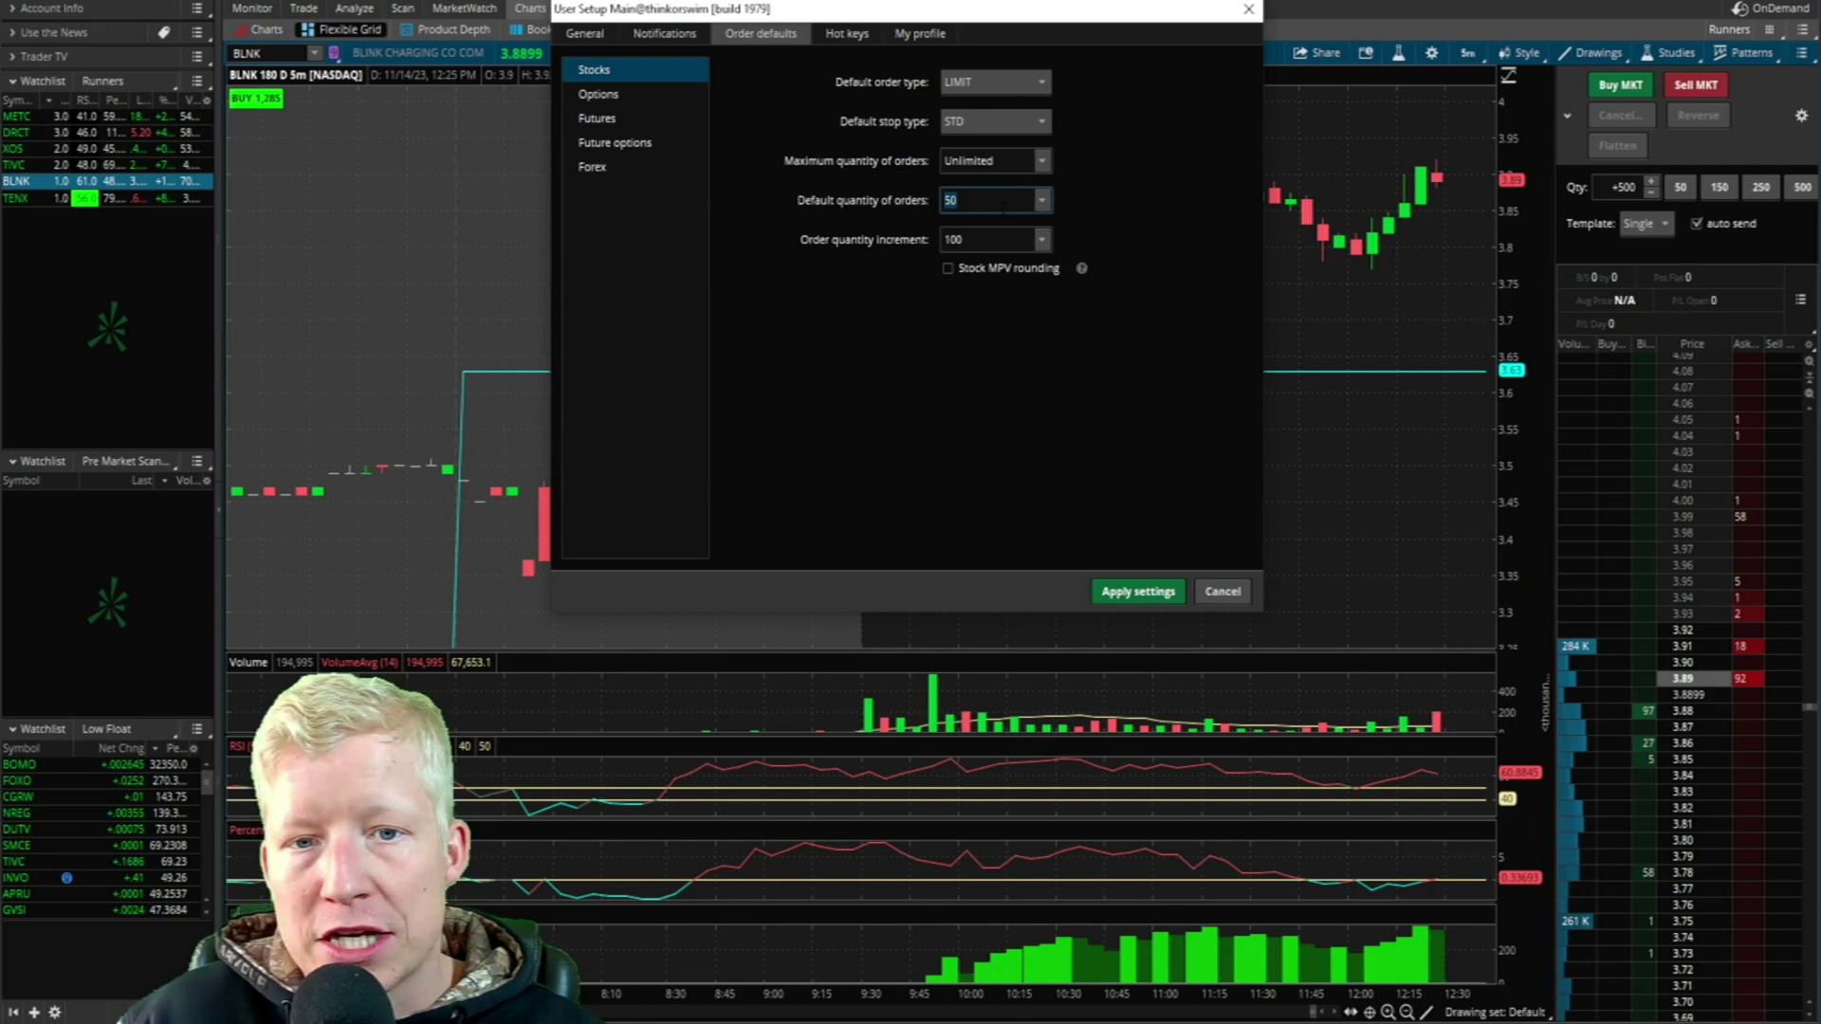
text(10)
key(Return)
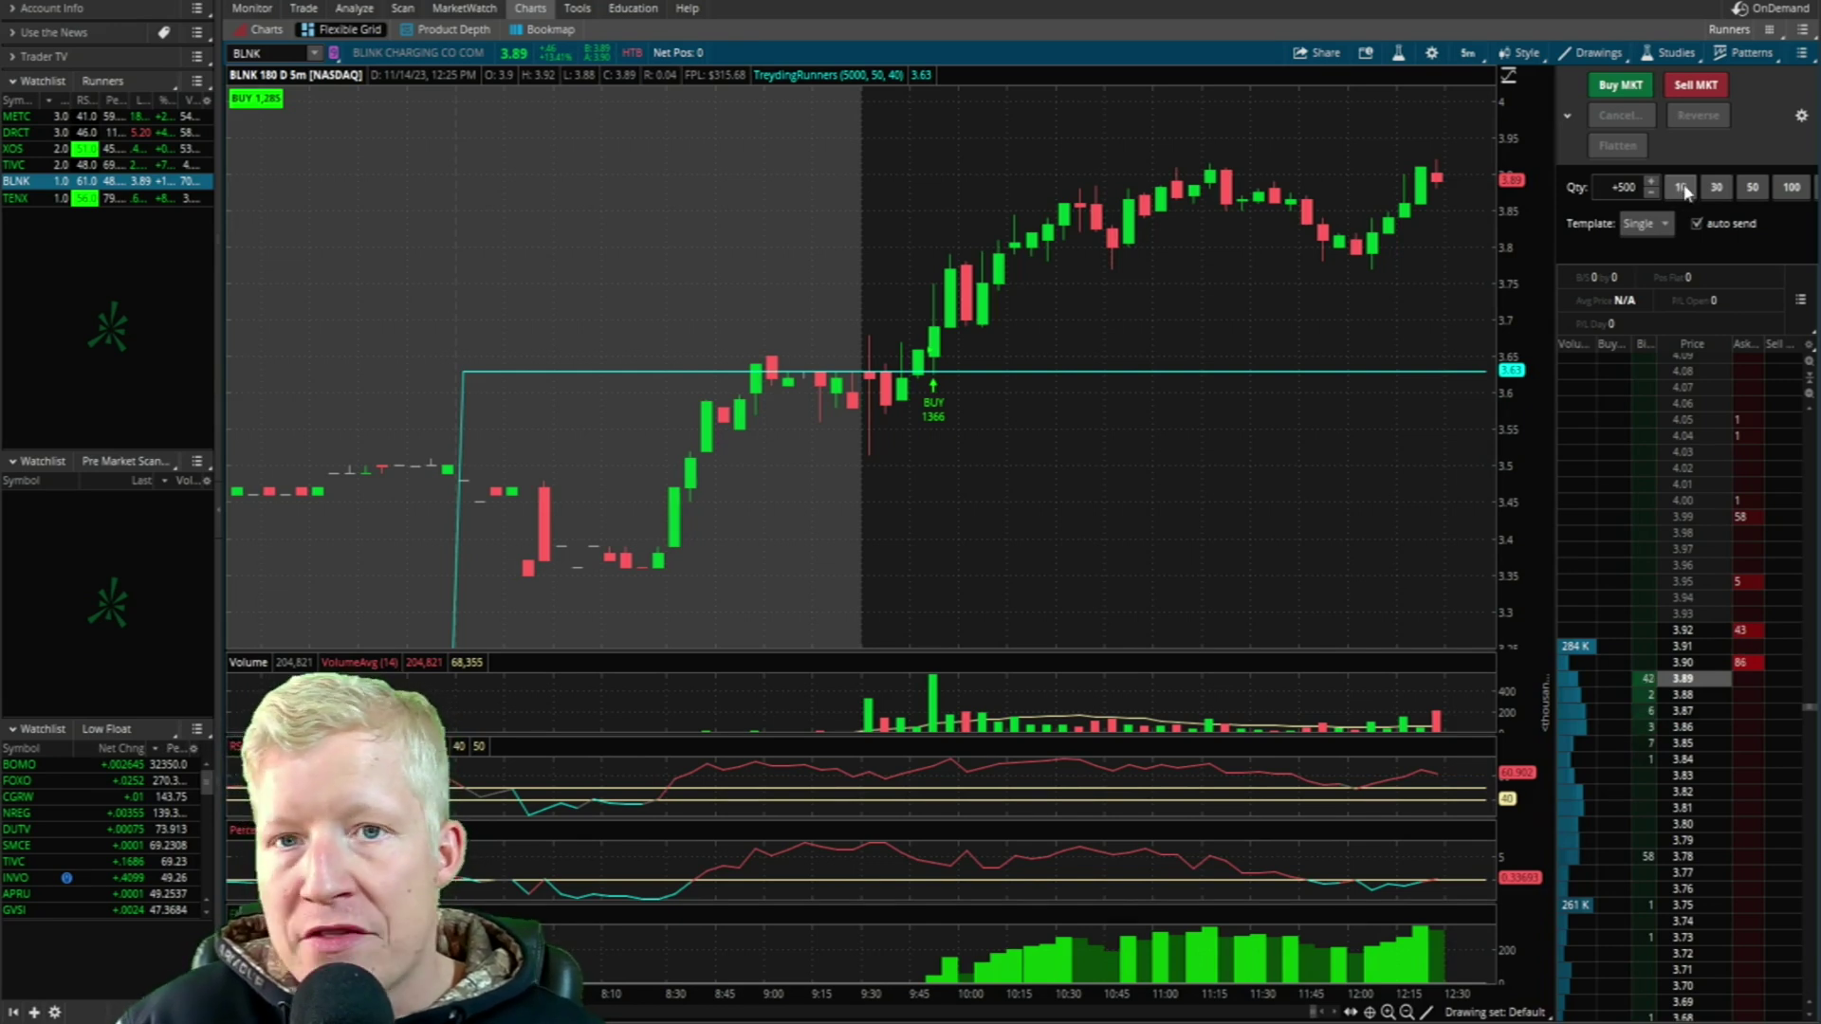
Step: Pick the 50-share preset and apply the new default quantity in stock order defaults
click(1752, 187)
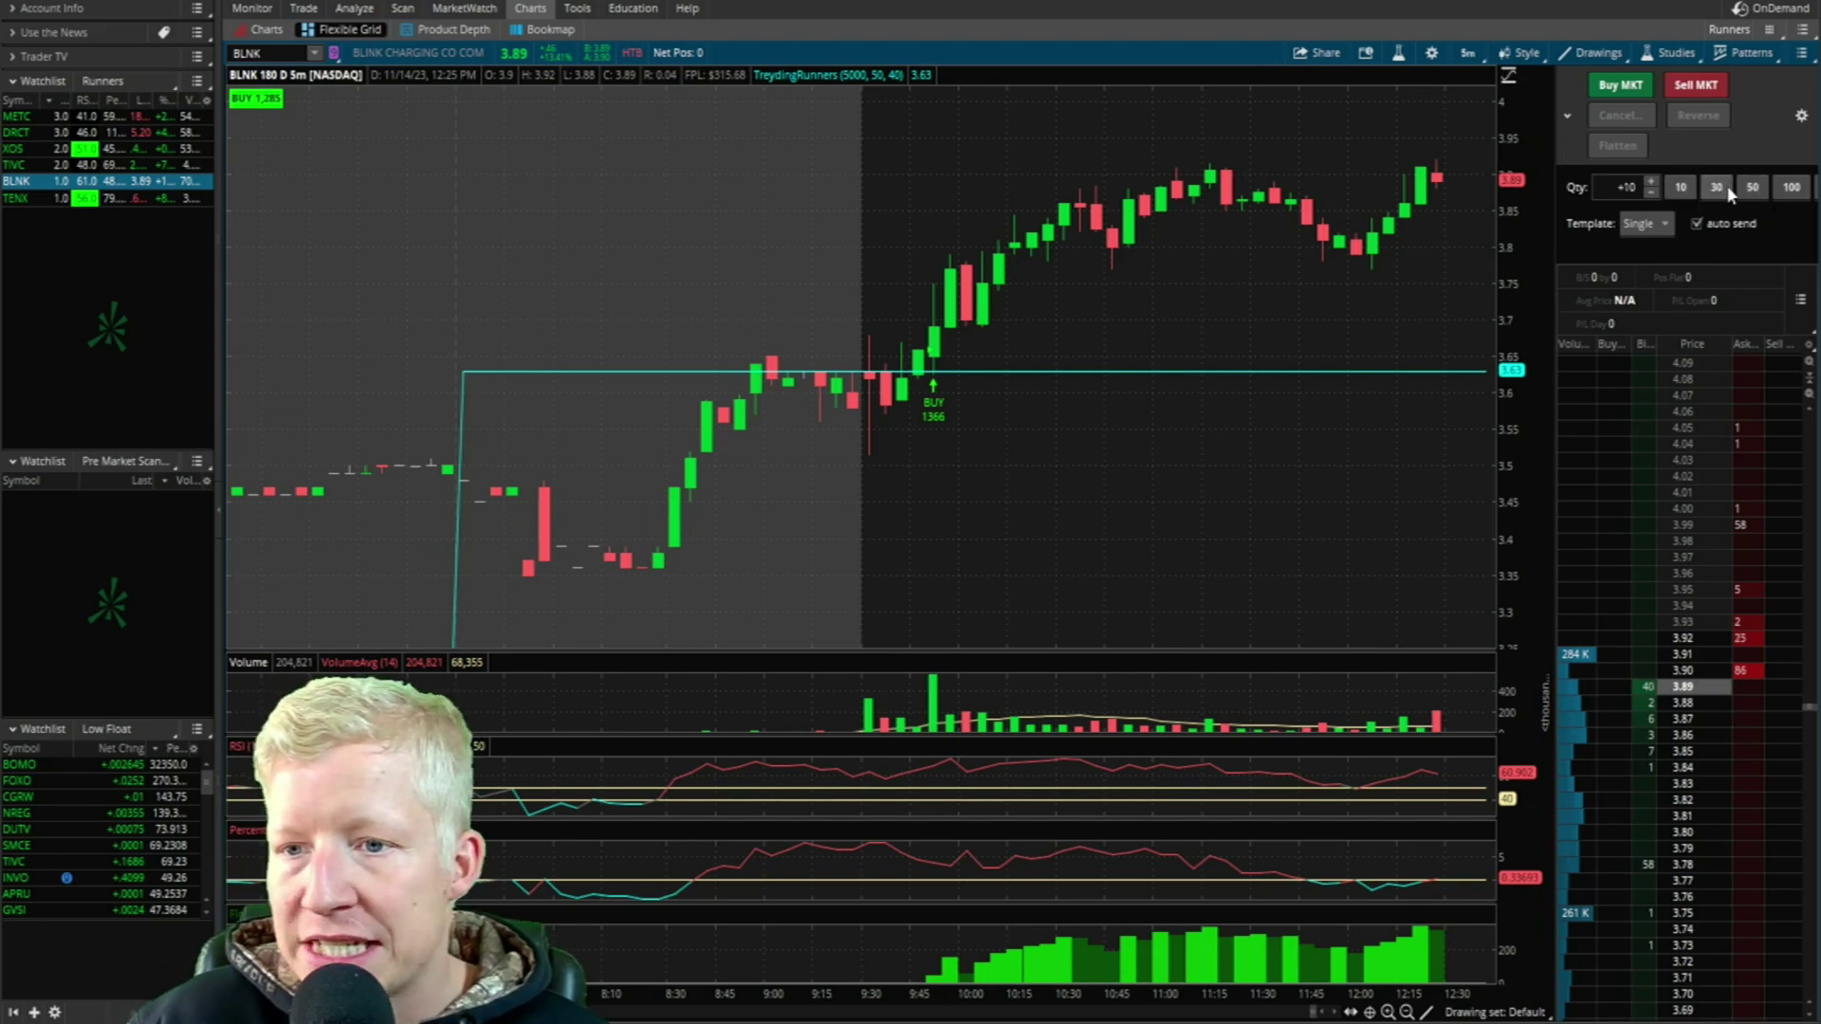
click(1732, 7)
click(1678, 20)
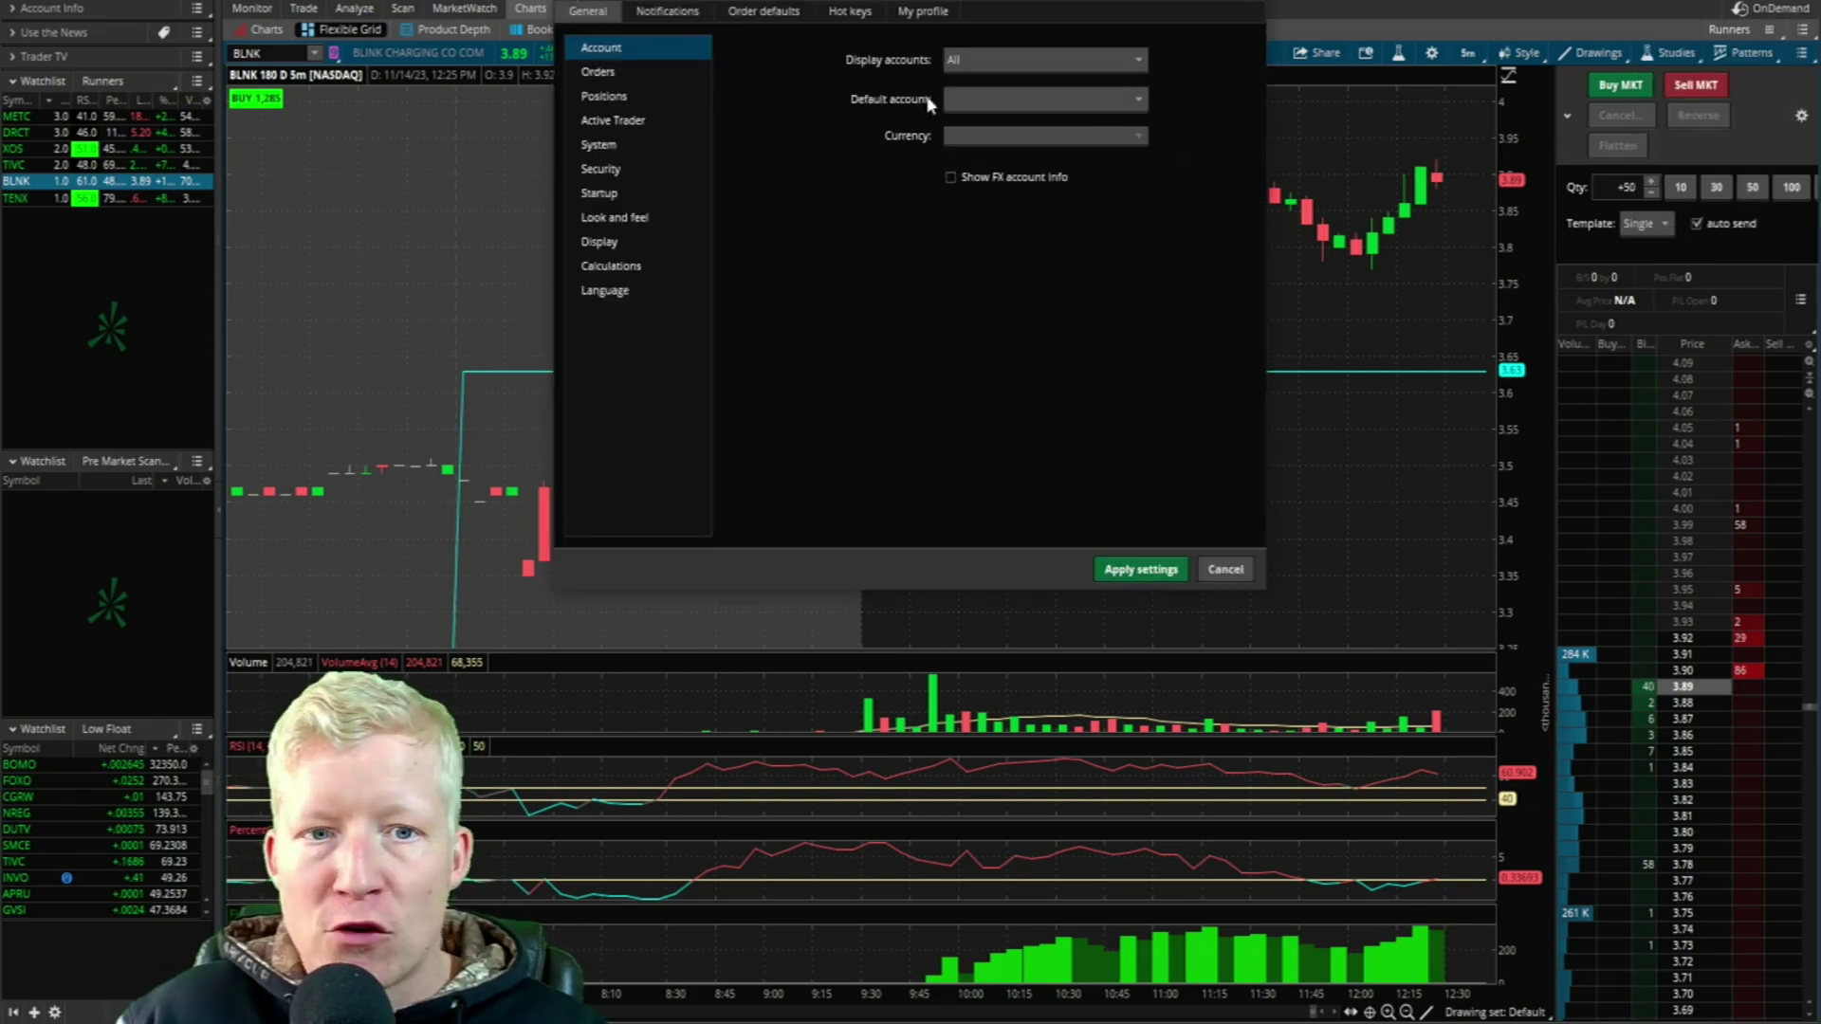
click(756, 101)
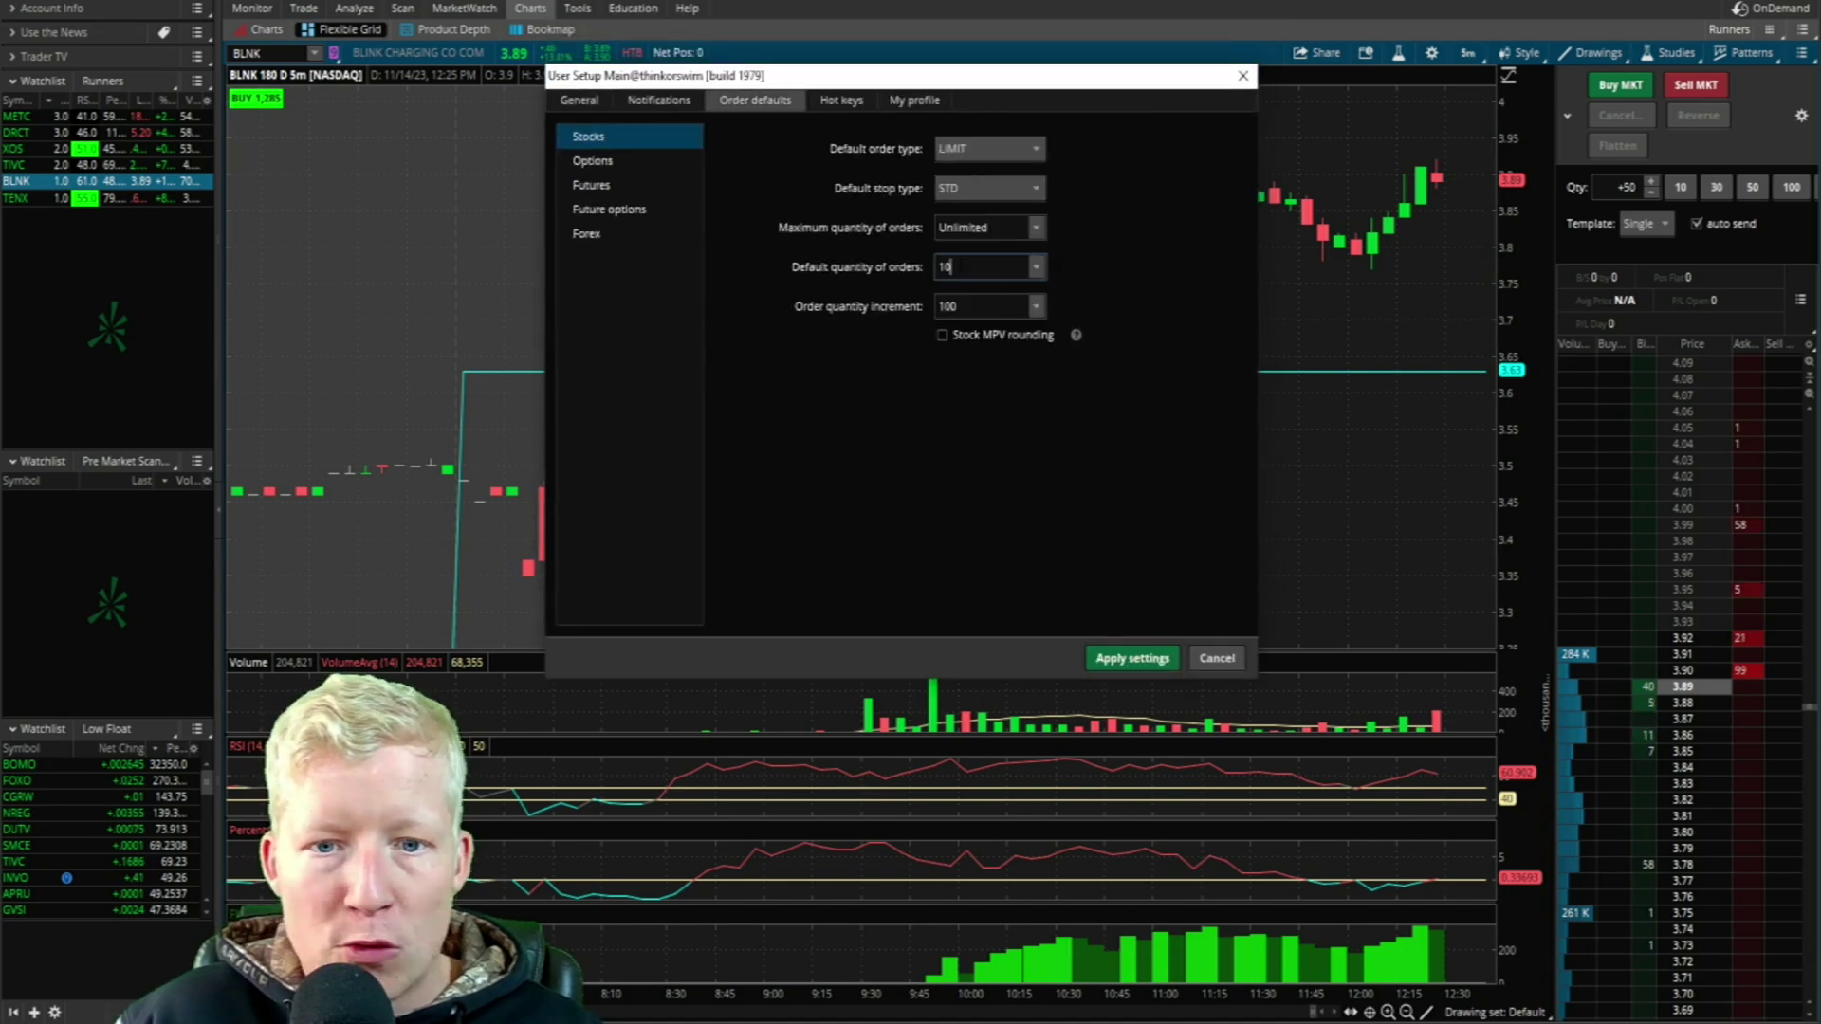
click(1133, 659)
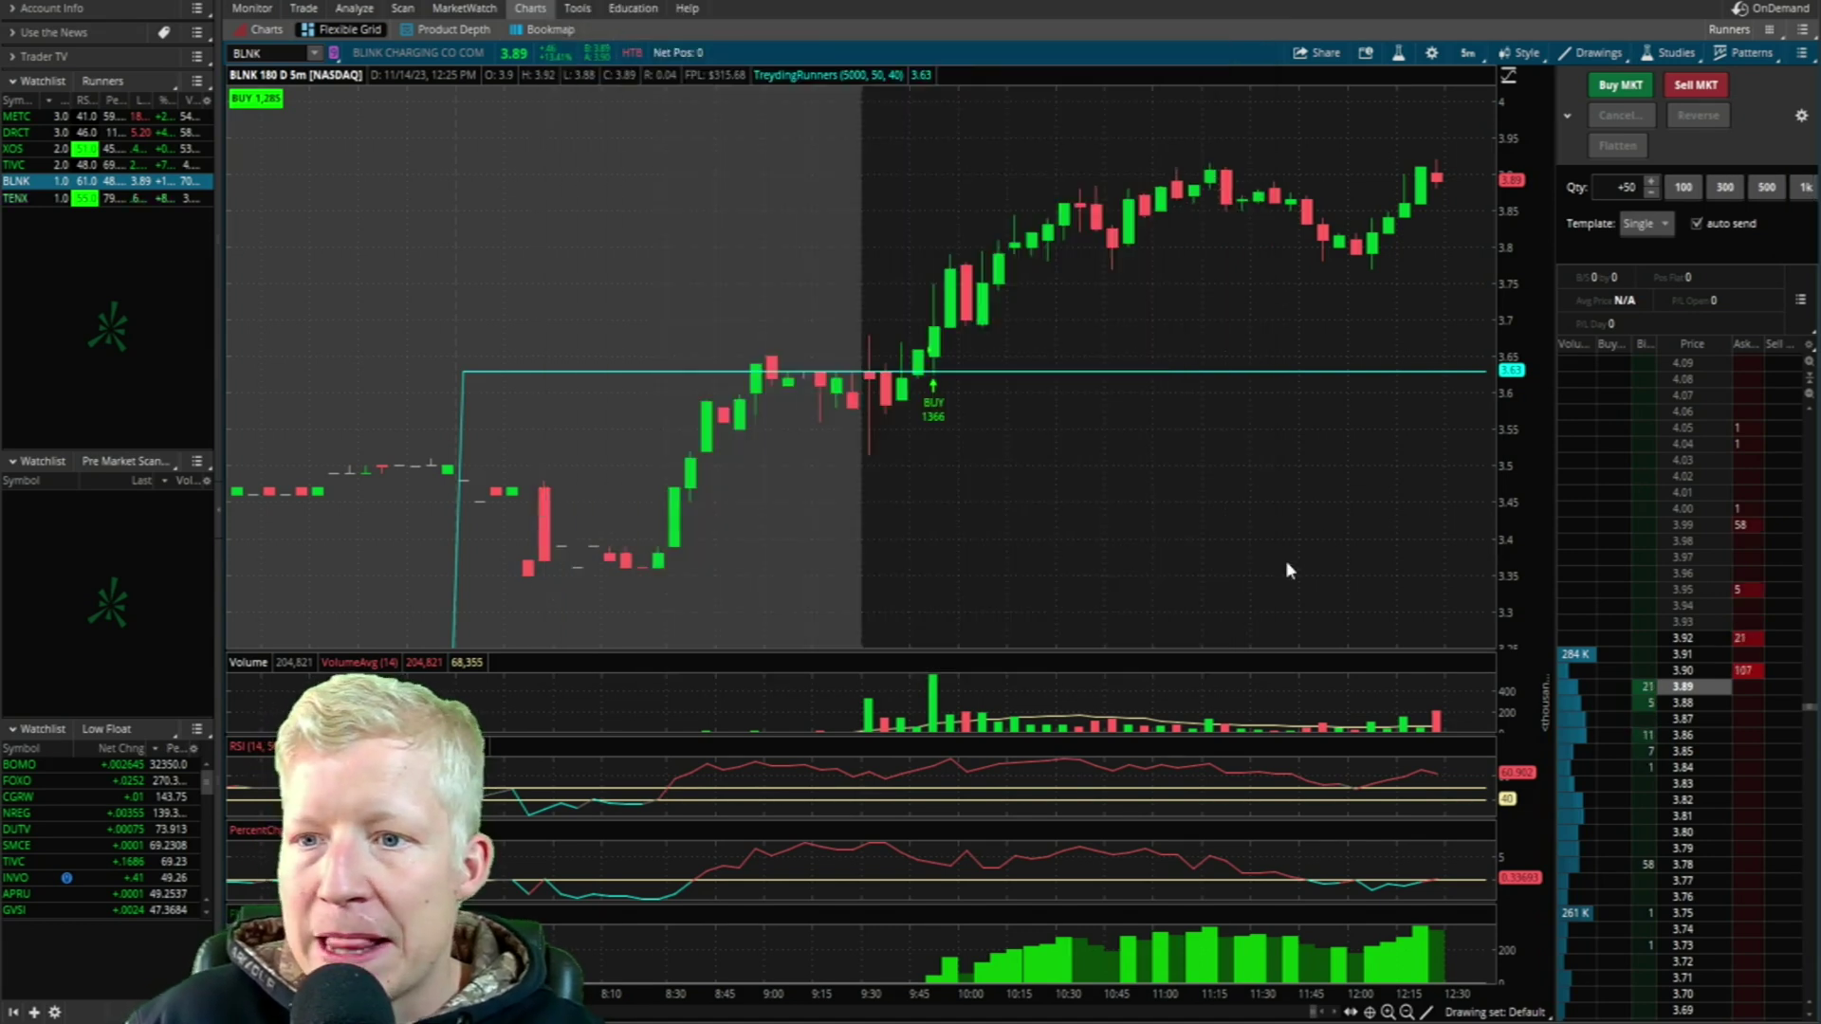
Step: Set the order quantity to 1,000 and the stock quantity increment to 10, then step up once
click(1766, 187)
click(1805, 187)
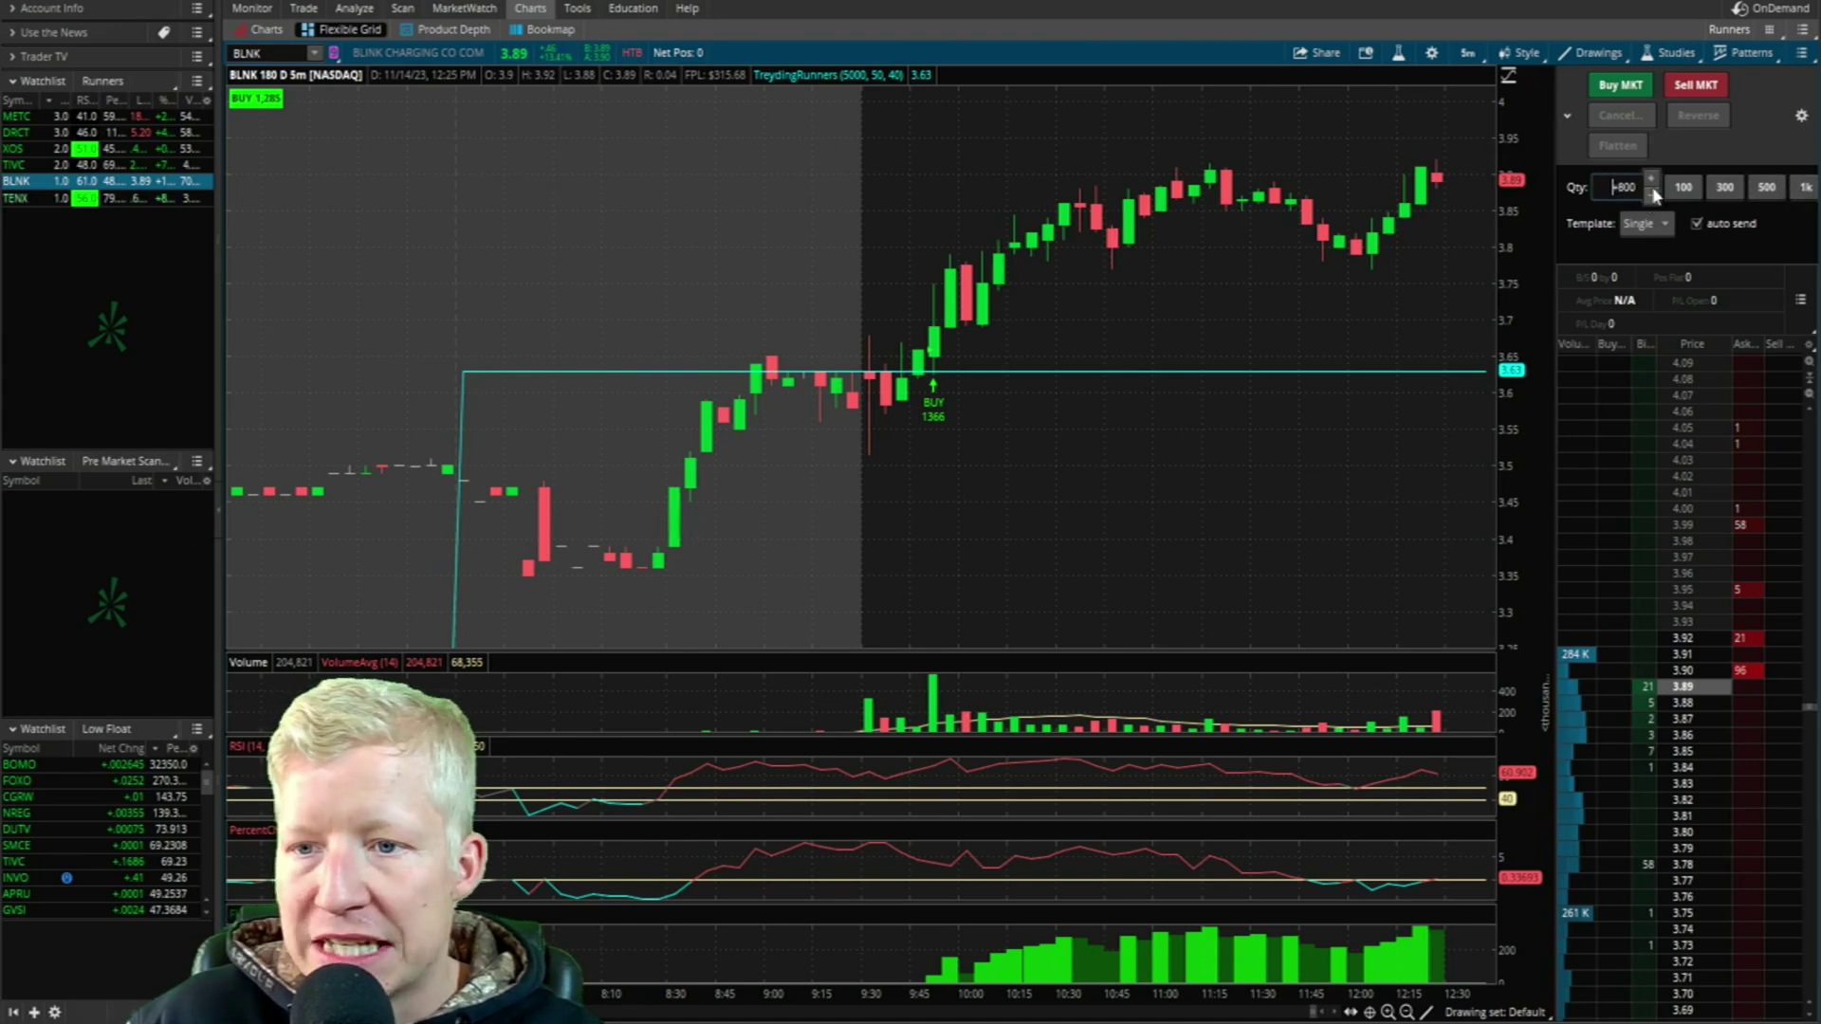
click(1774, 8)
click(1694, 20)
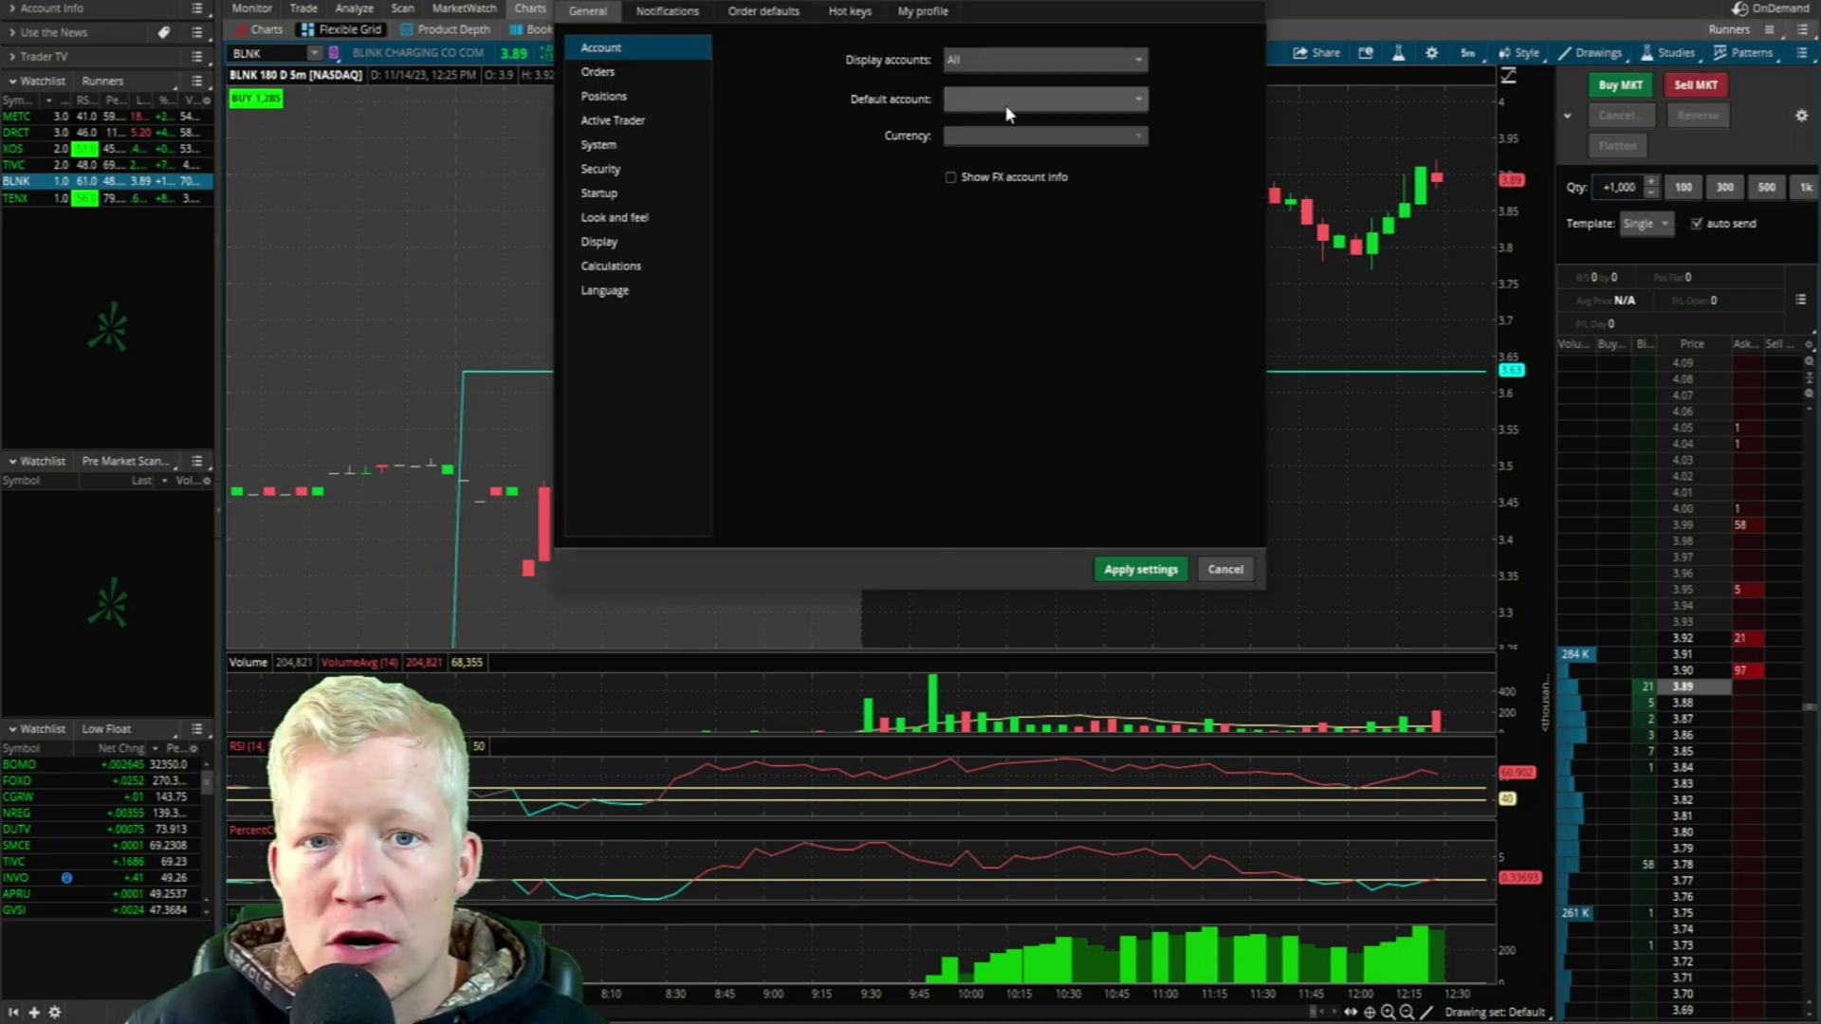
click(761, 85)
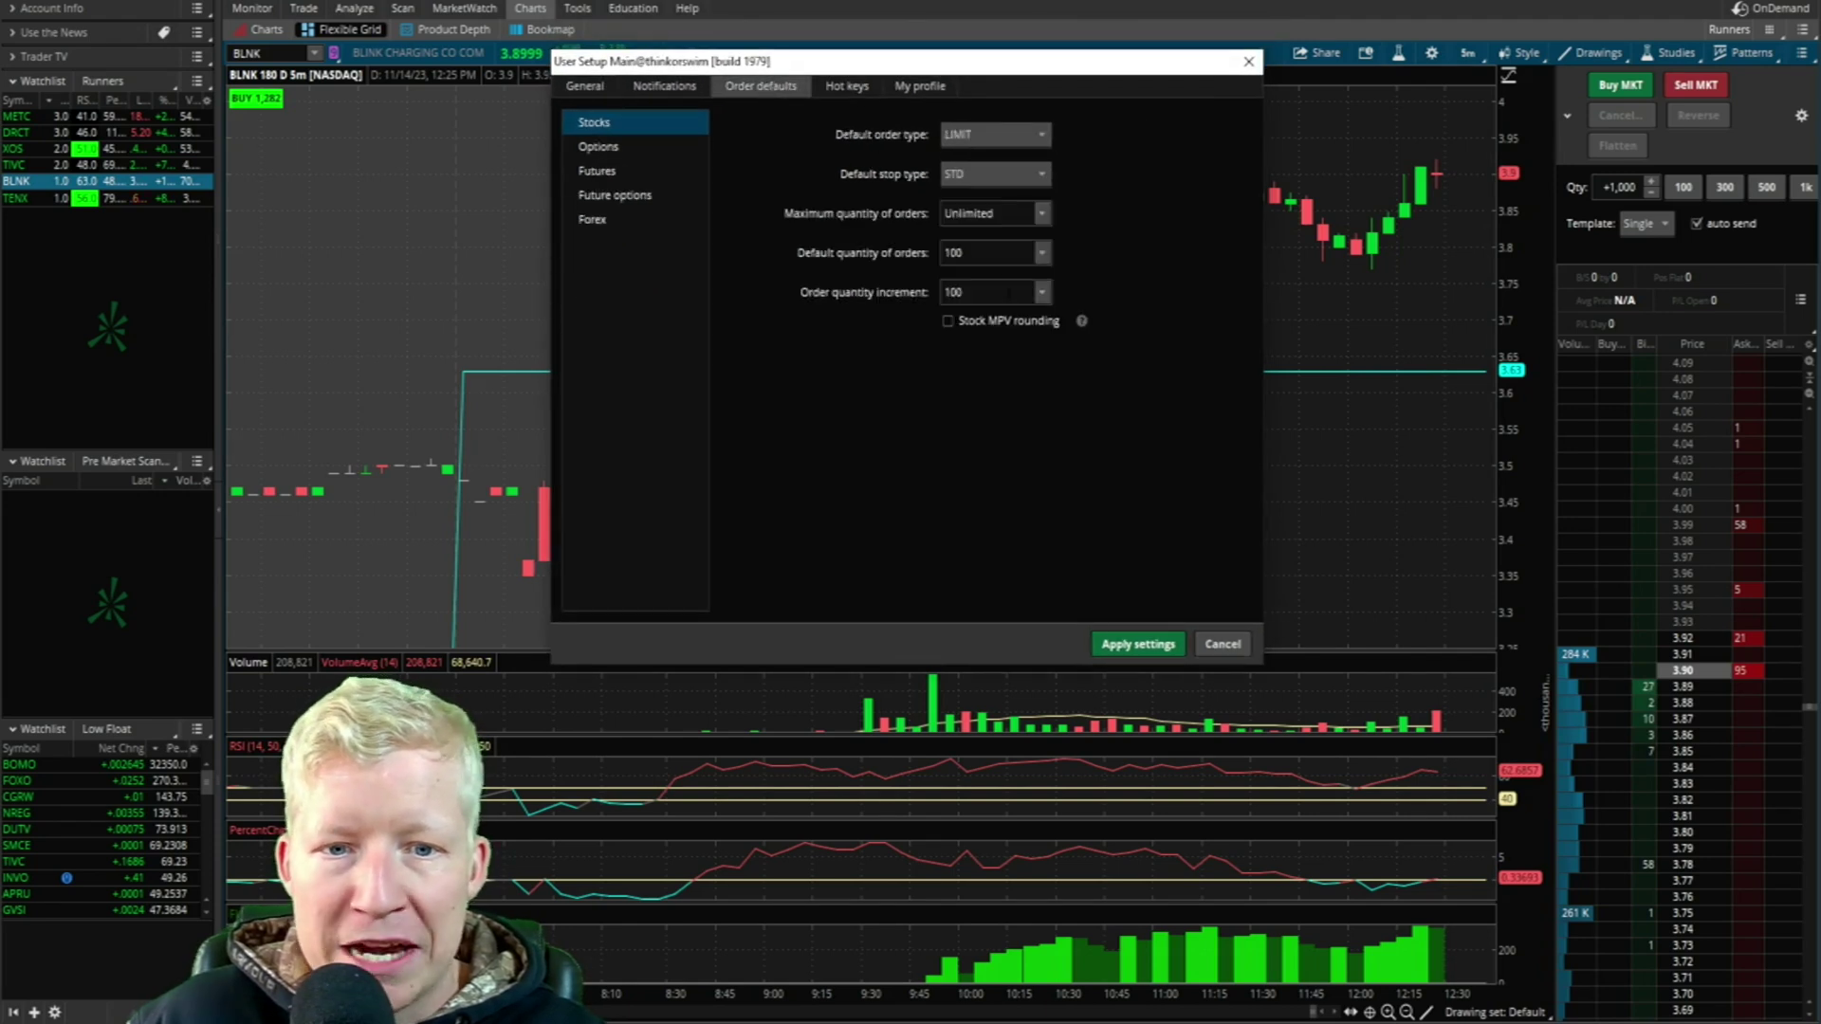
drag(963, 292, 935, 293)
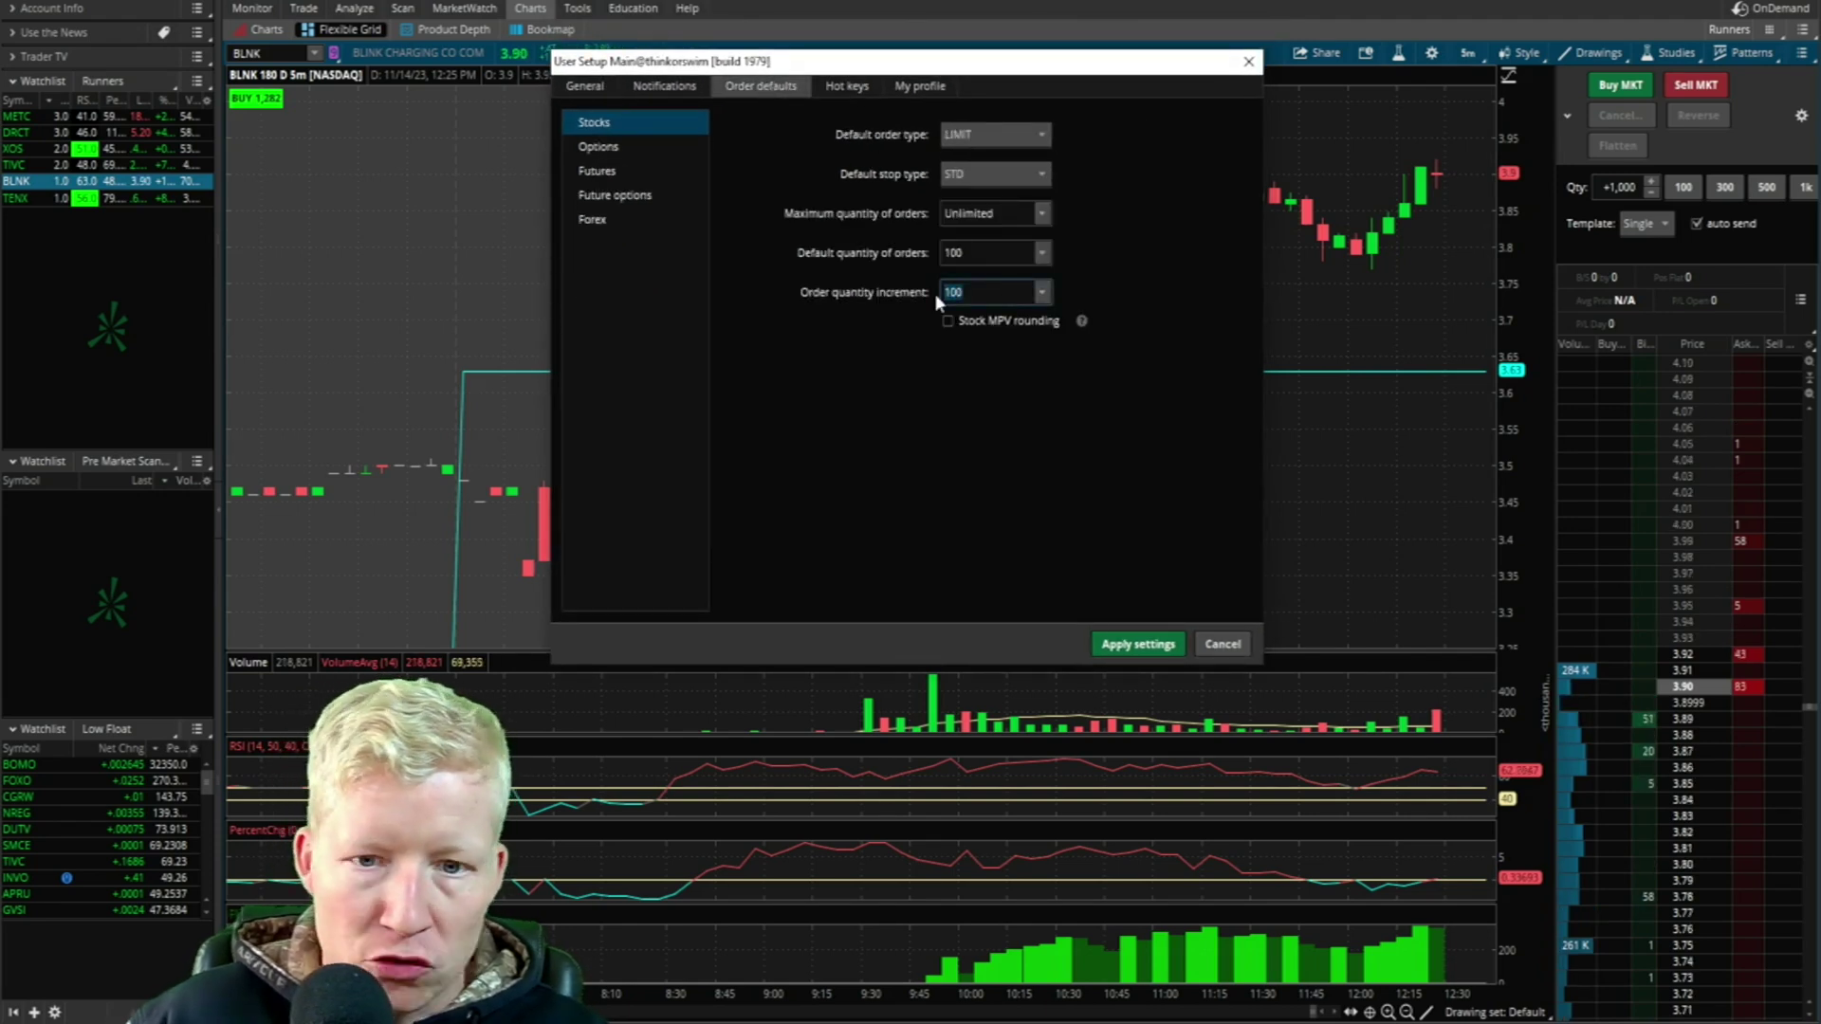
text(10)
click(1138, 643)
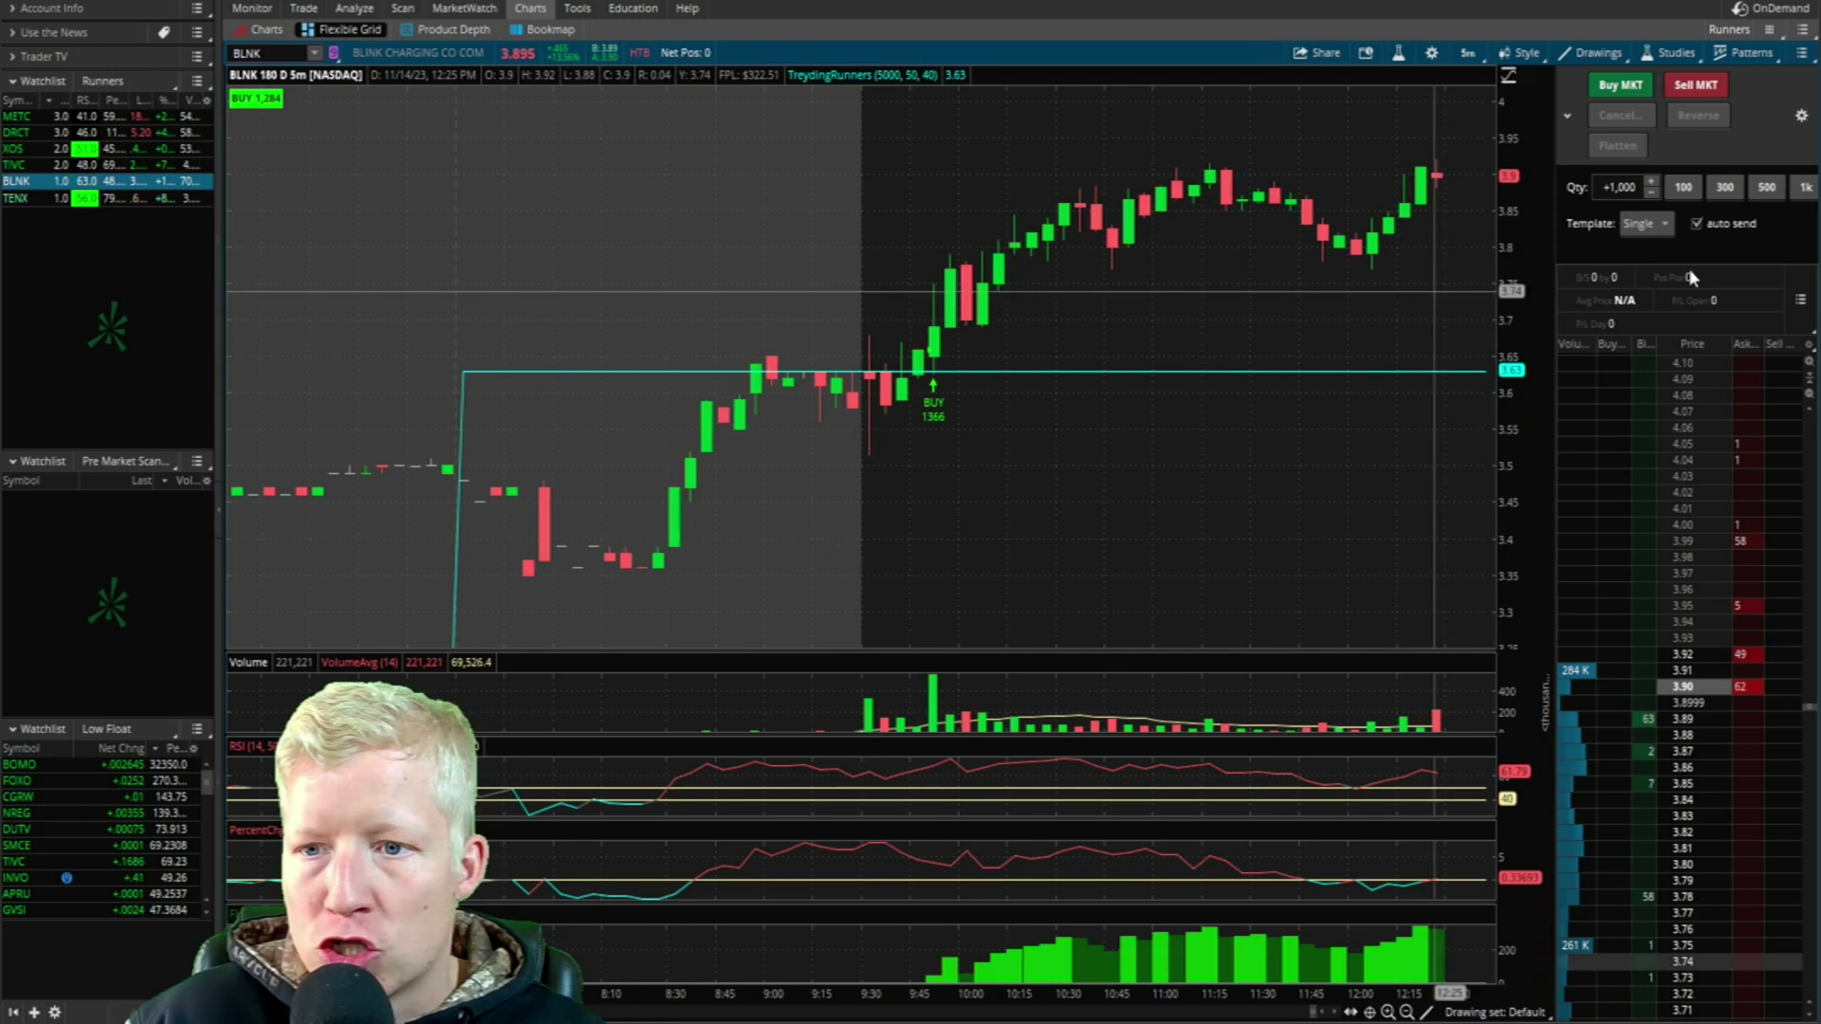
click(1651, 182)
Step: Set the order quantity to 1 and send a 1-share BLNK market buy
click(1651, 181)
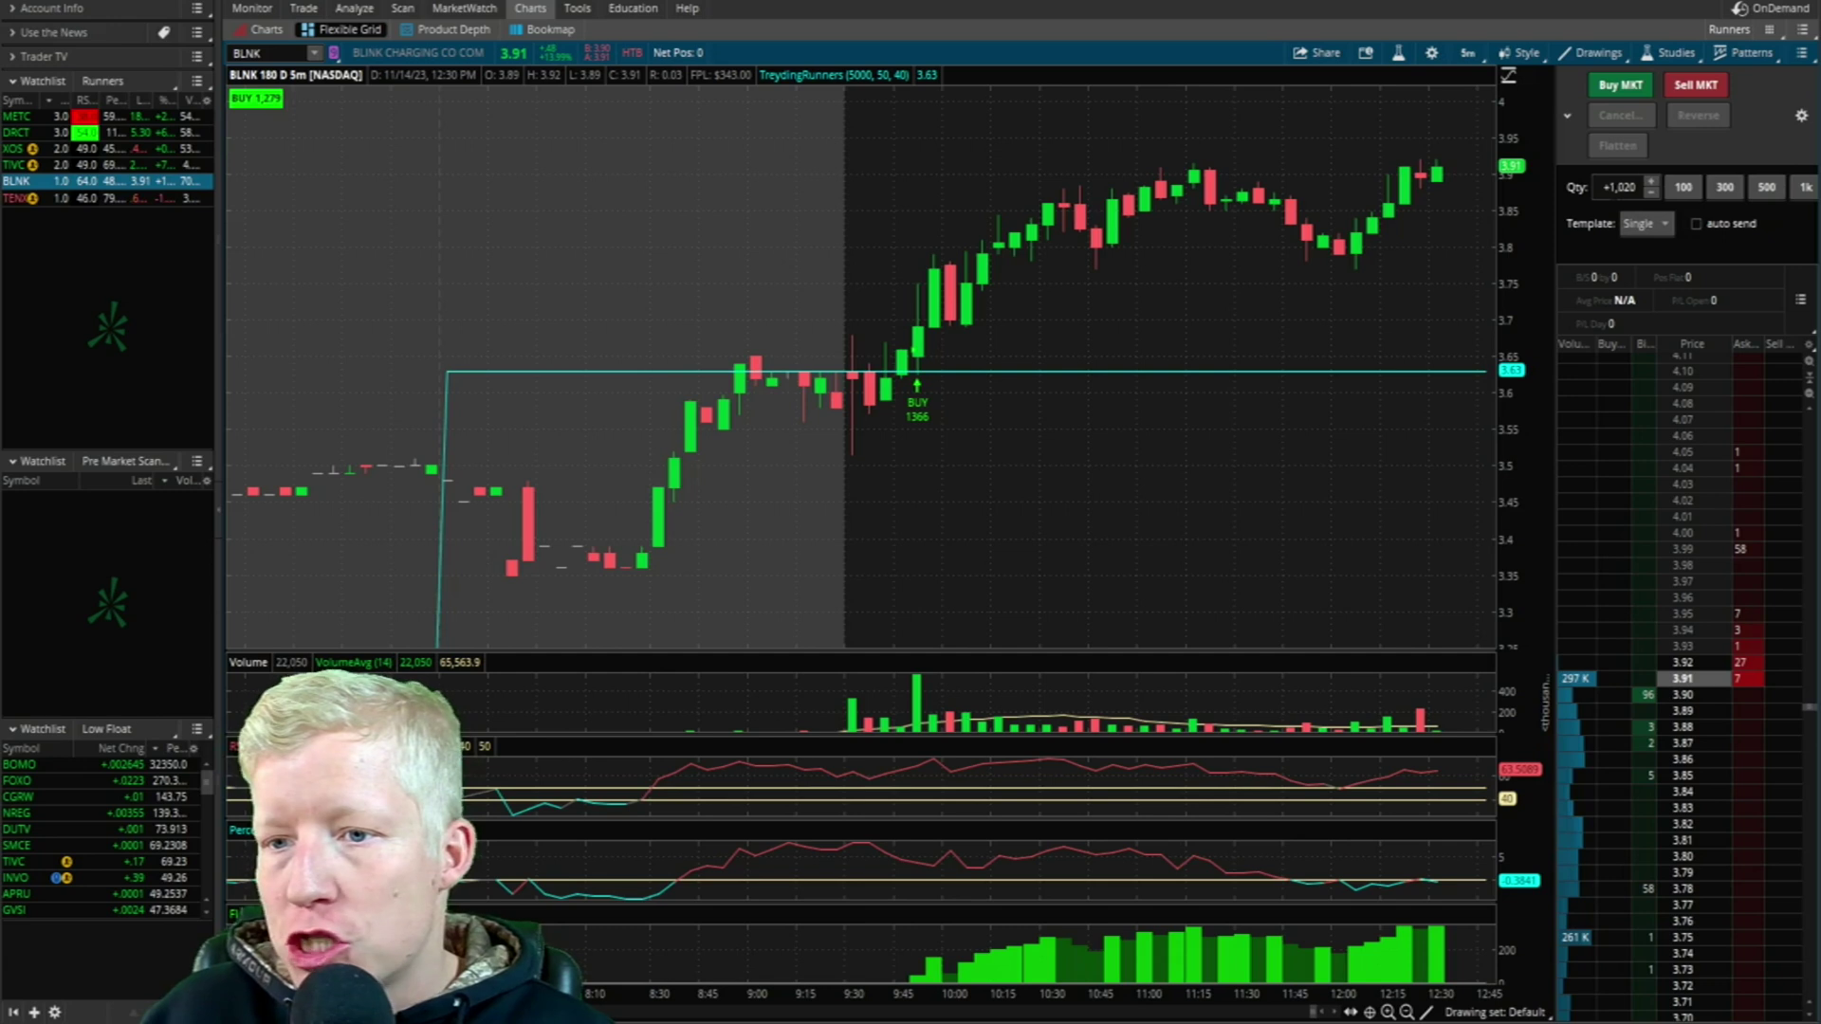
click(1652, 194)
text(1)
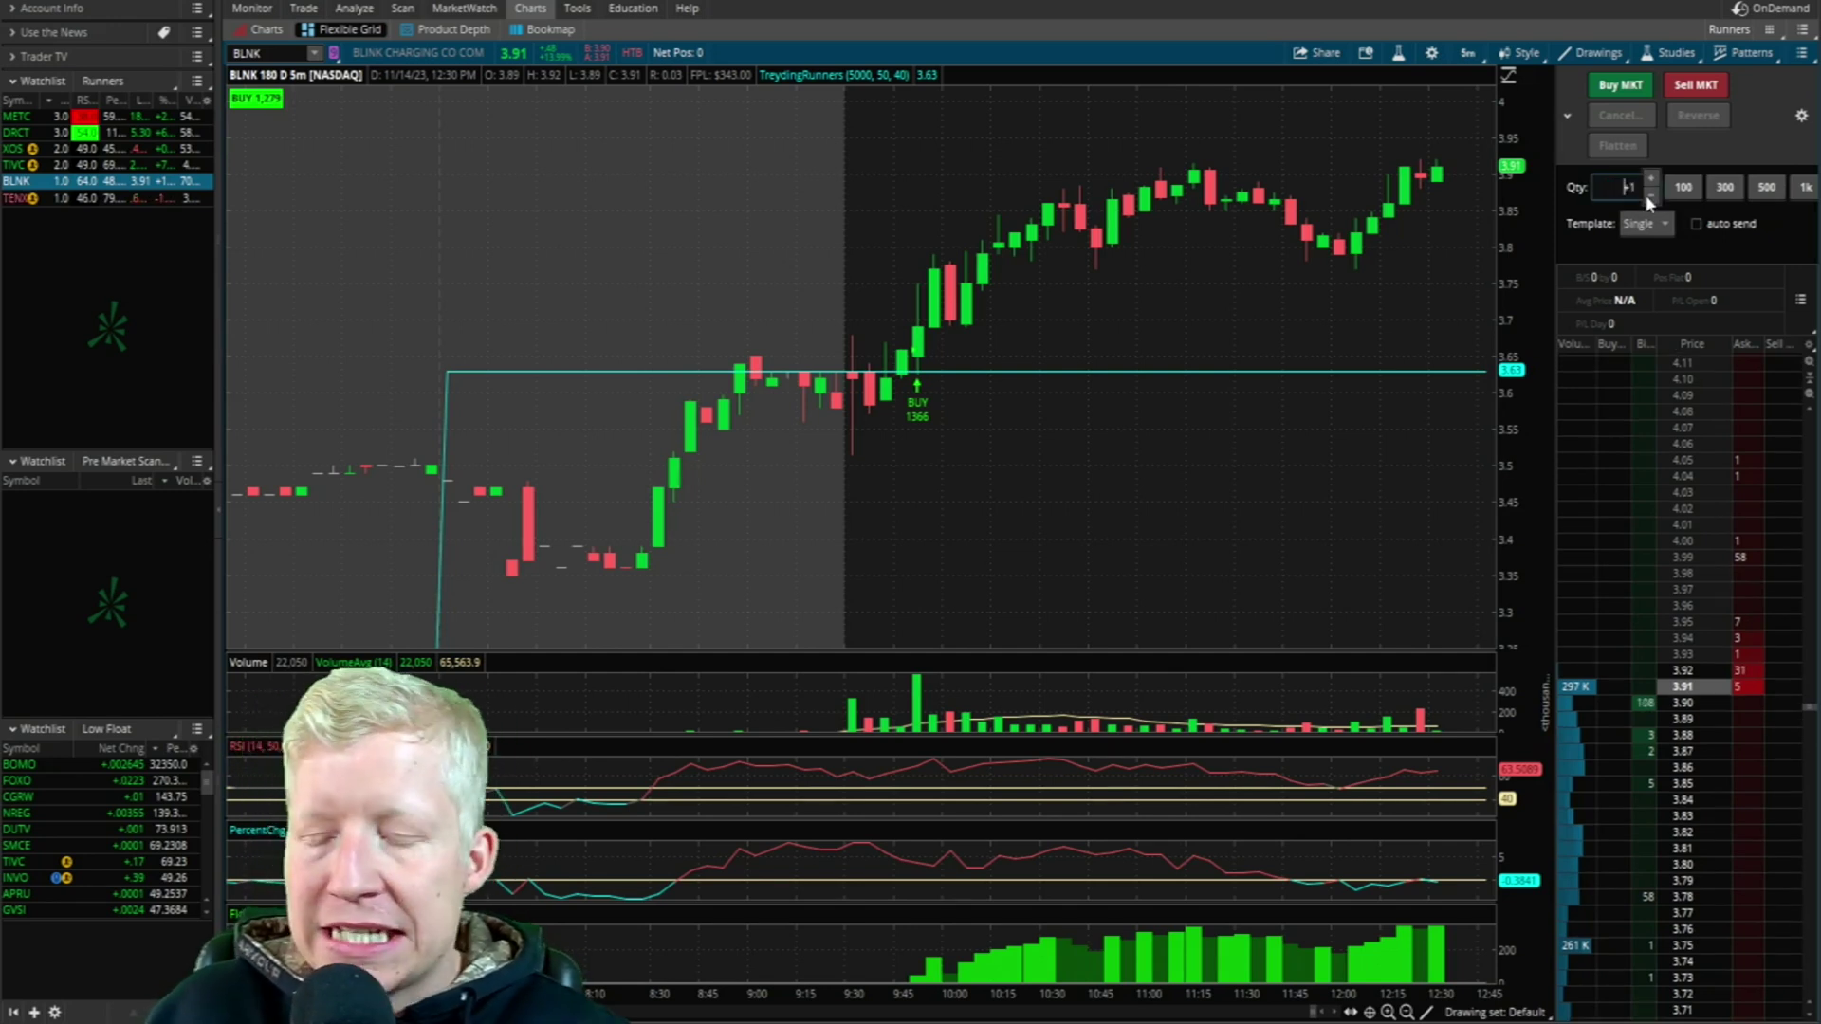
key(Return)
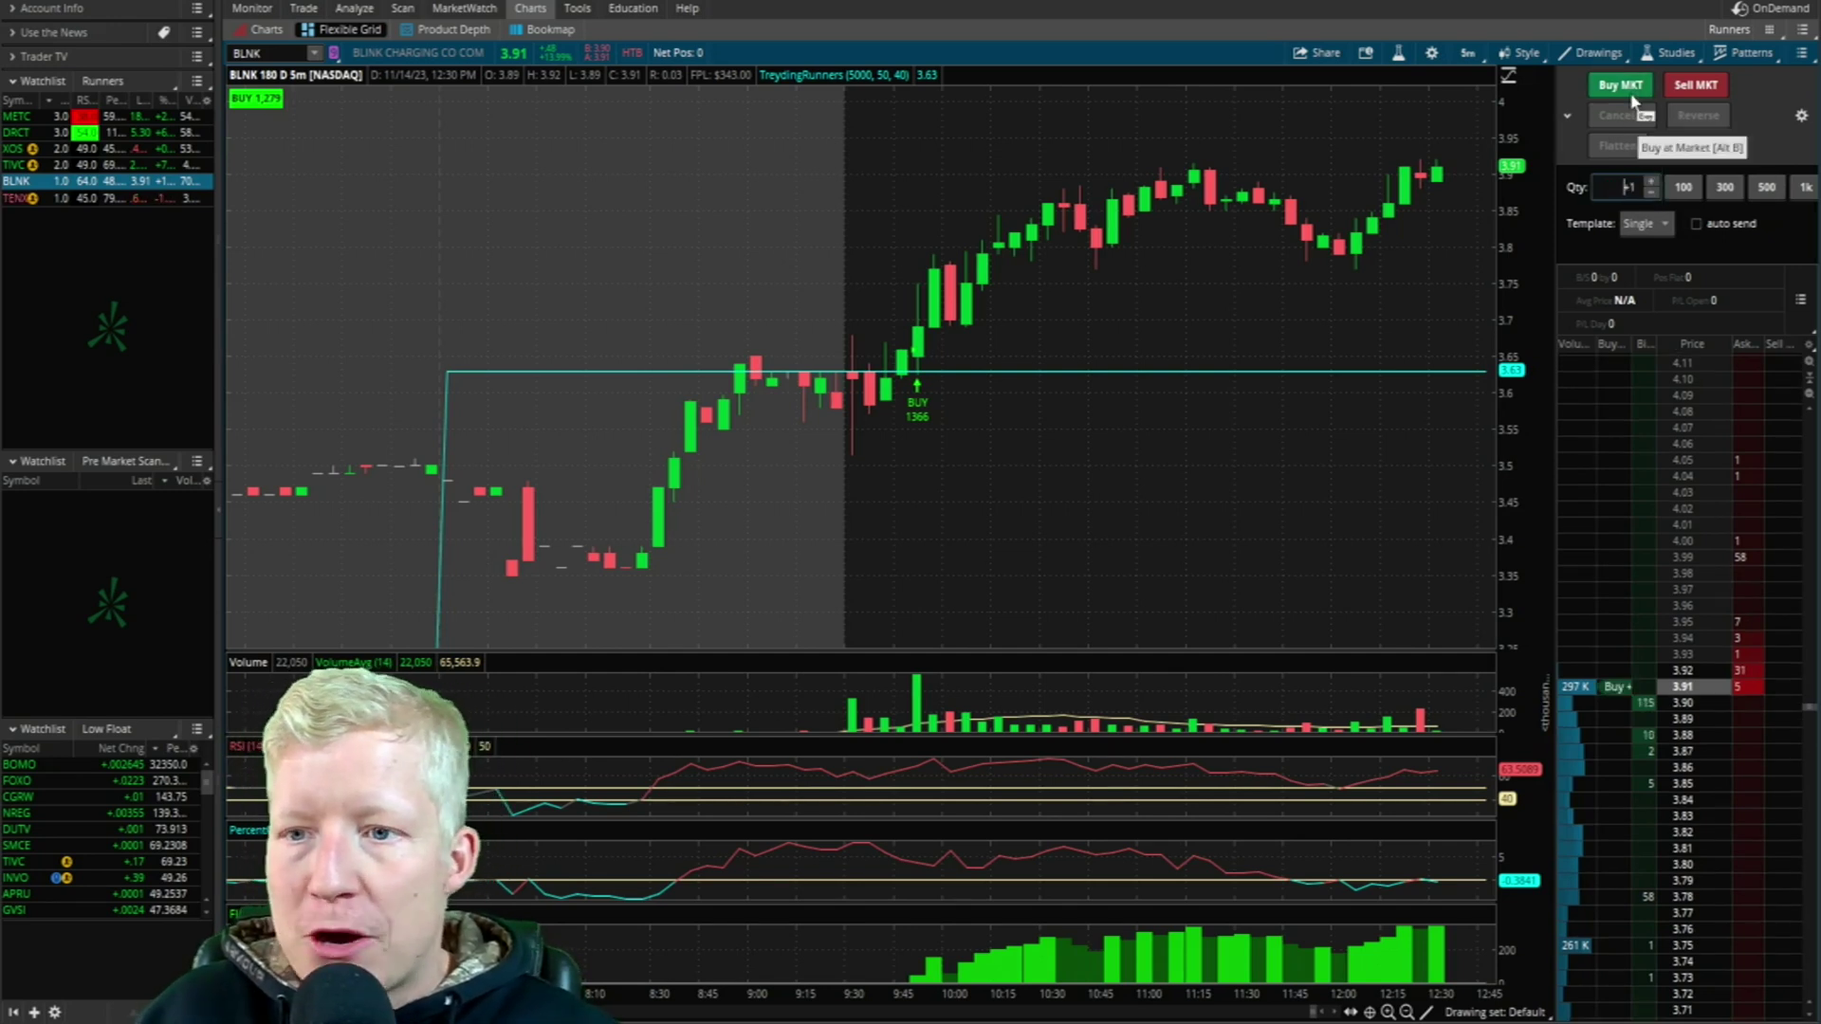
click(1620, 85)
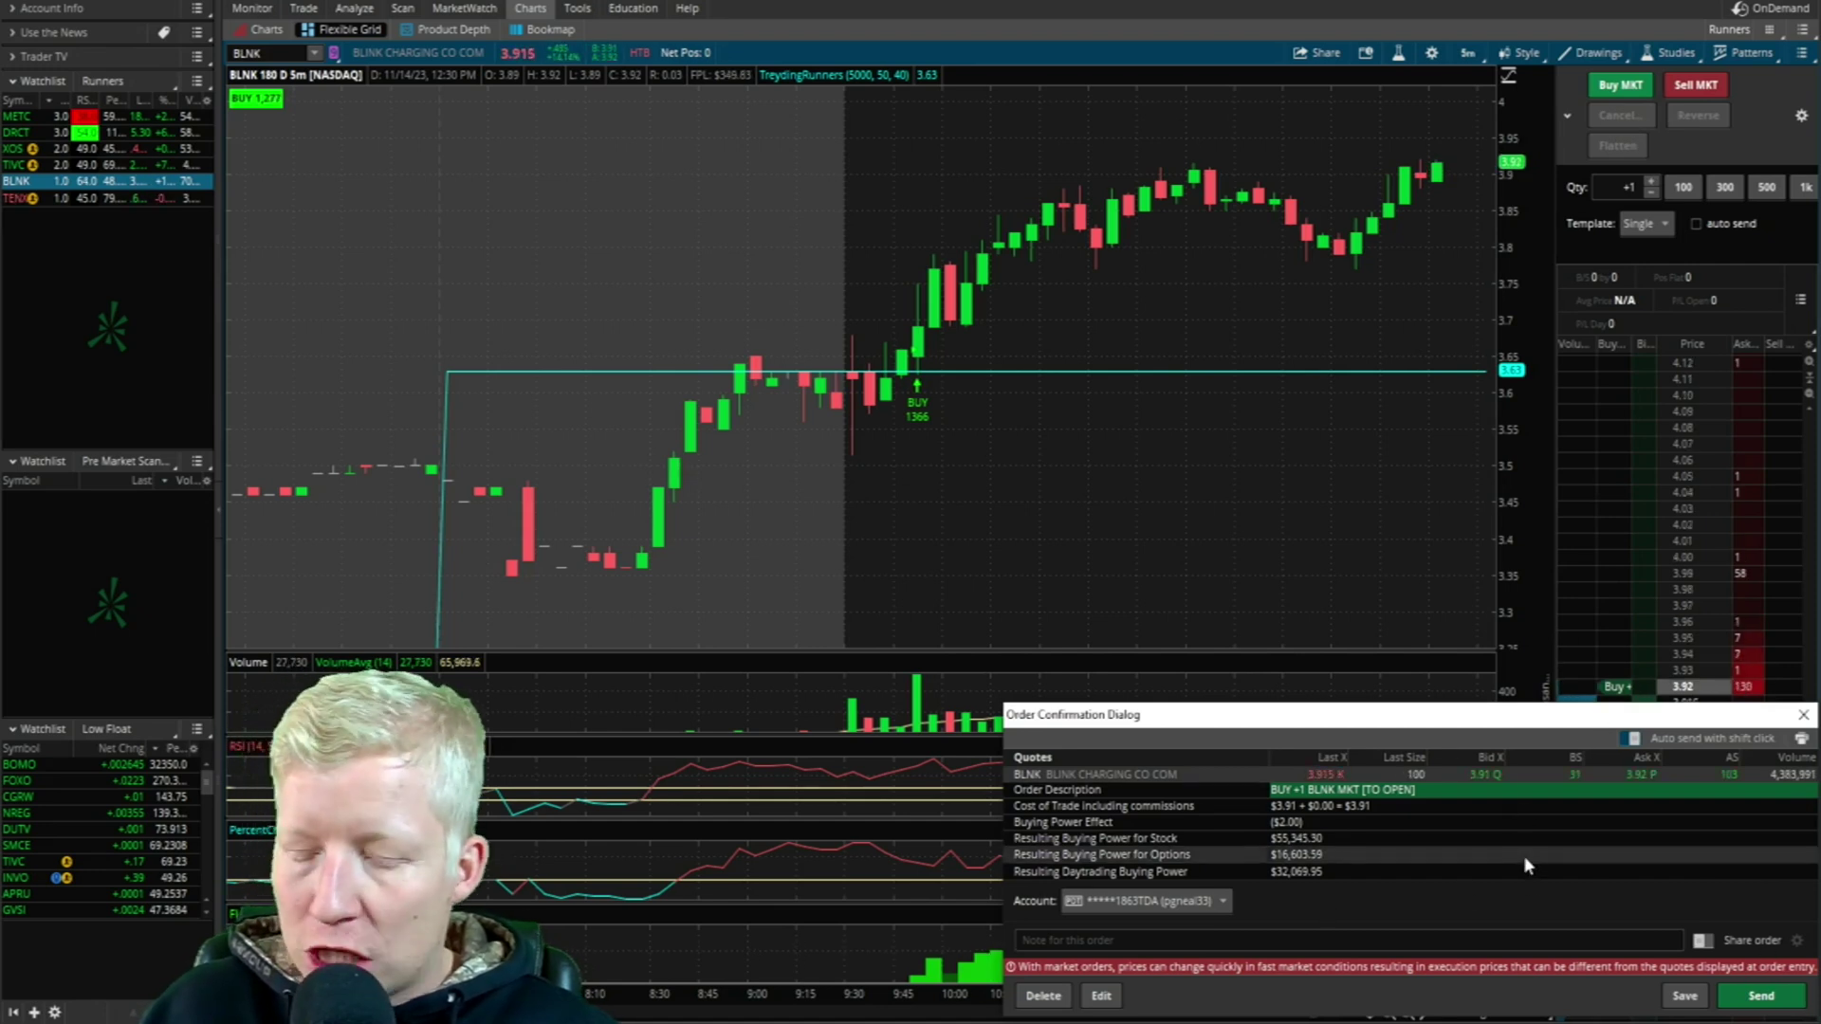
click(1759, 995)
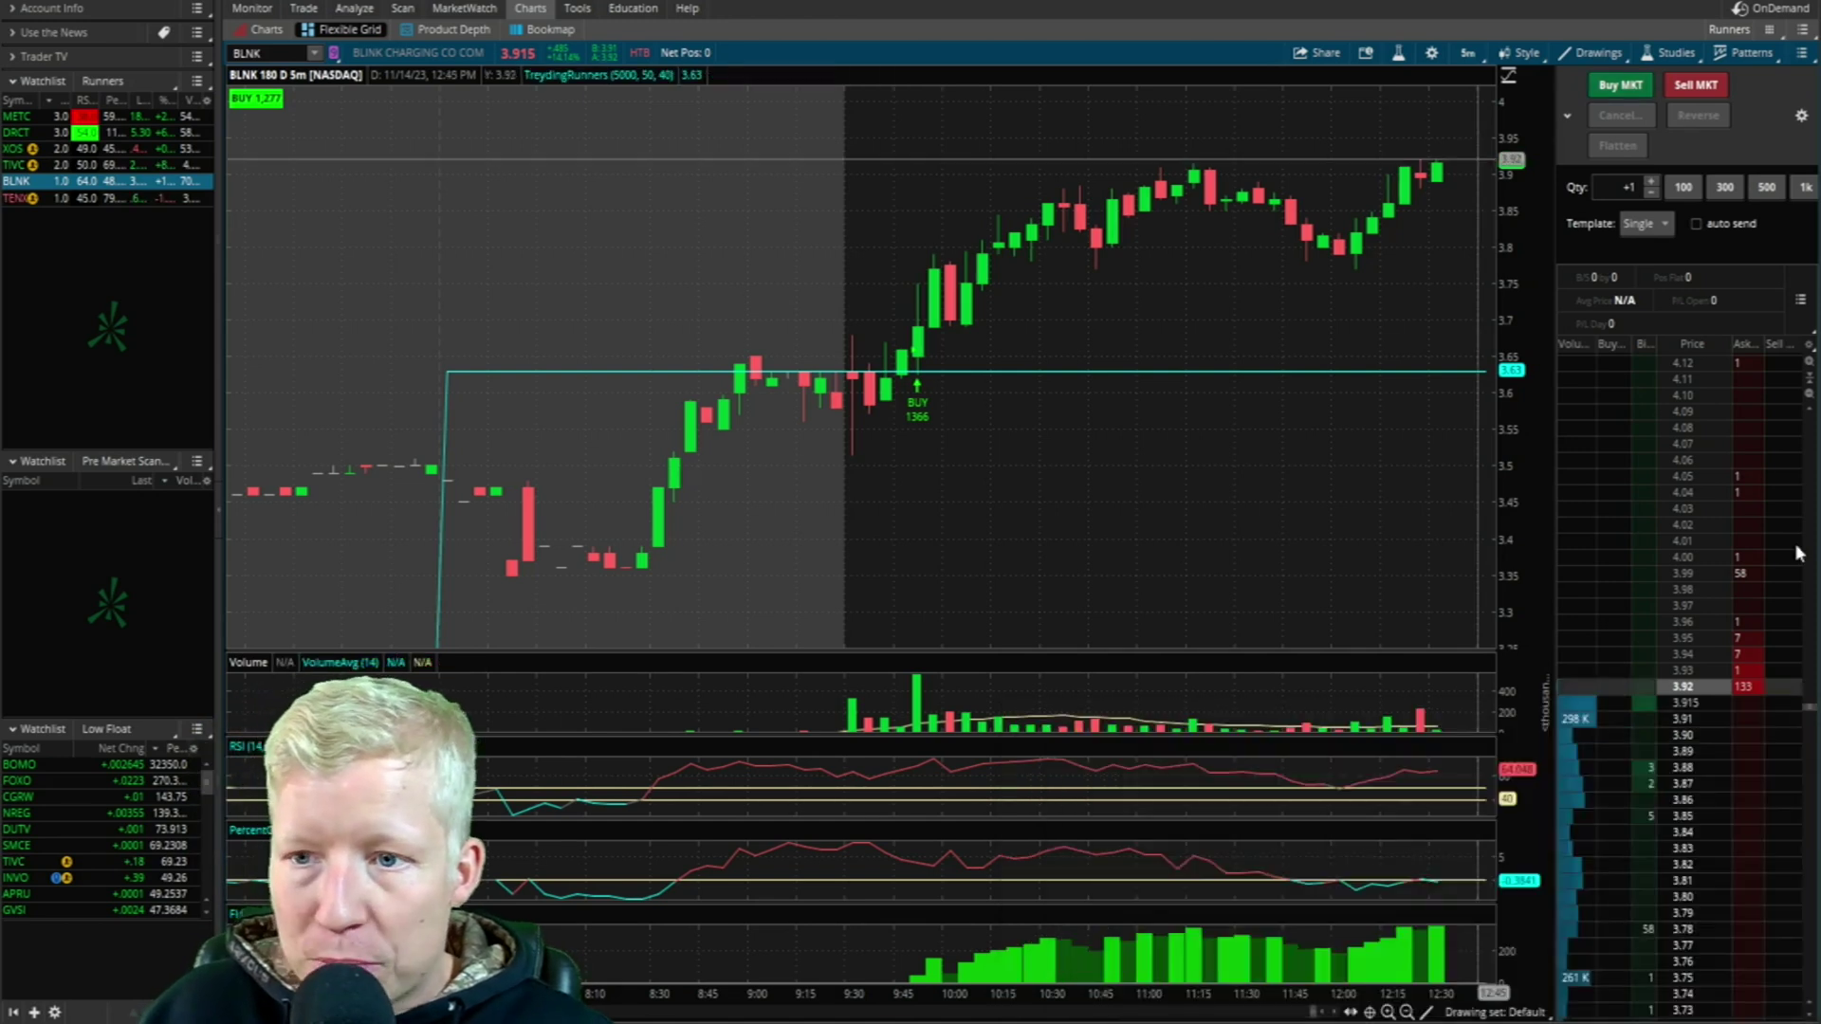
Step: Turn on auto send, then buy and sell one BLNK share at market
click(1697, 224)
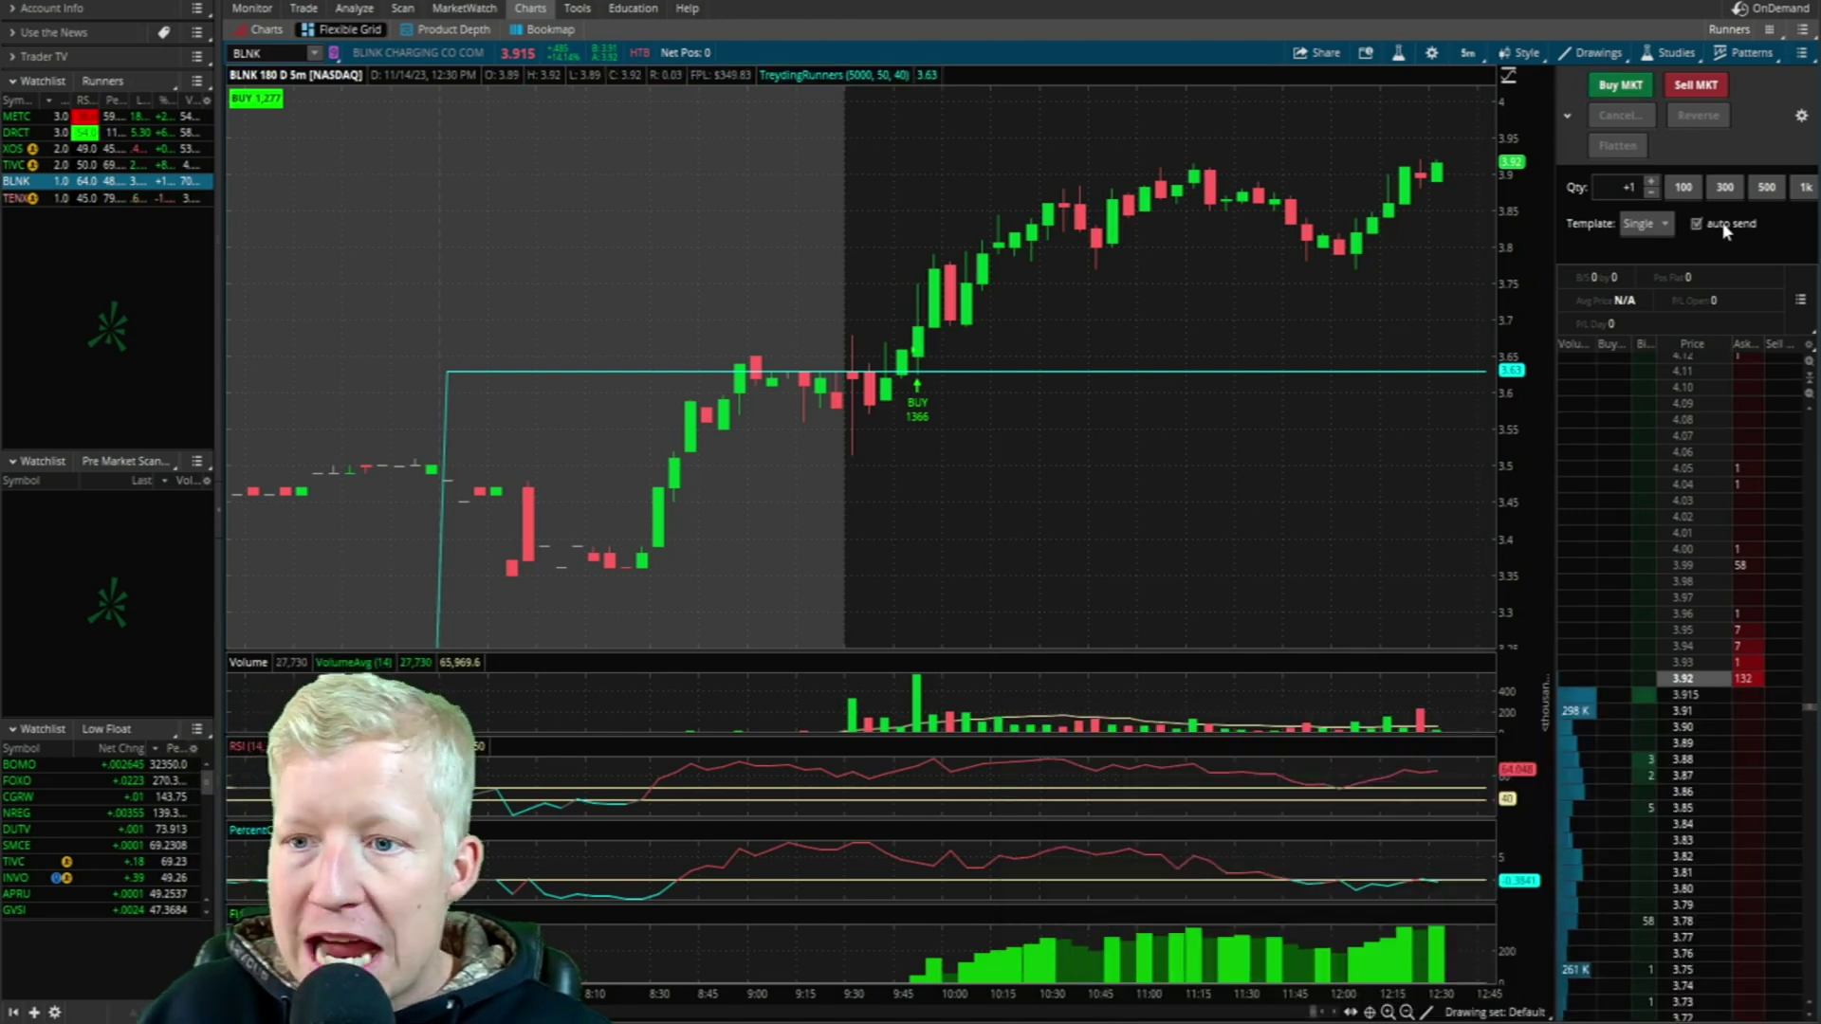
click(1620, 85)
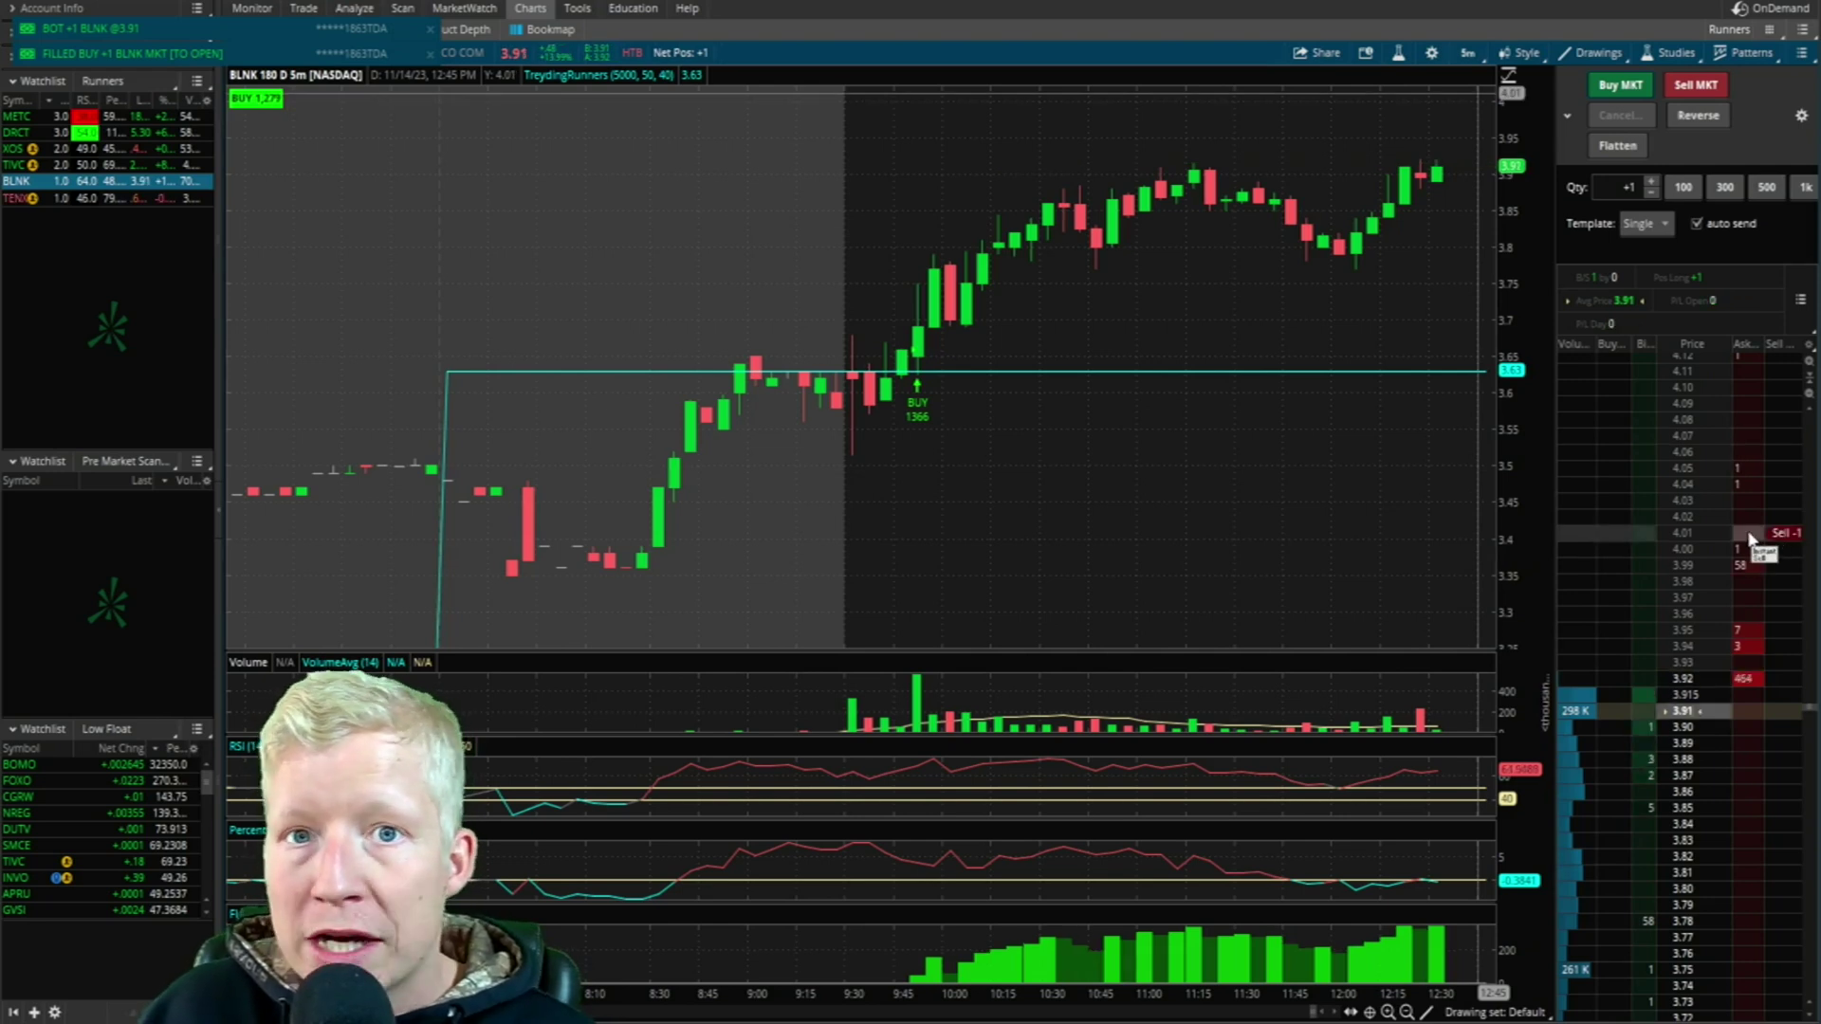
click(1707, 86)
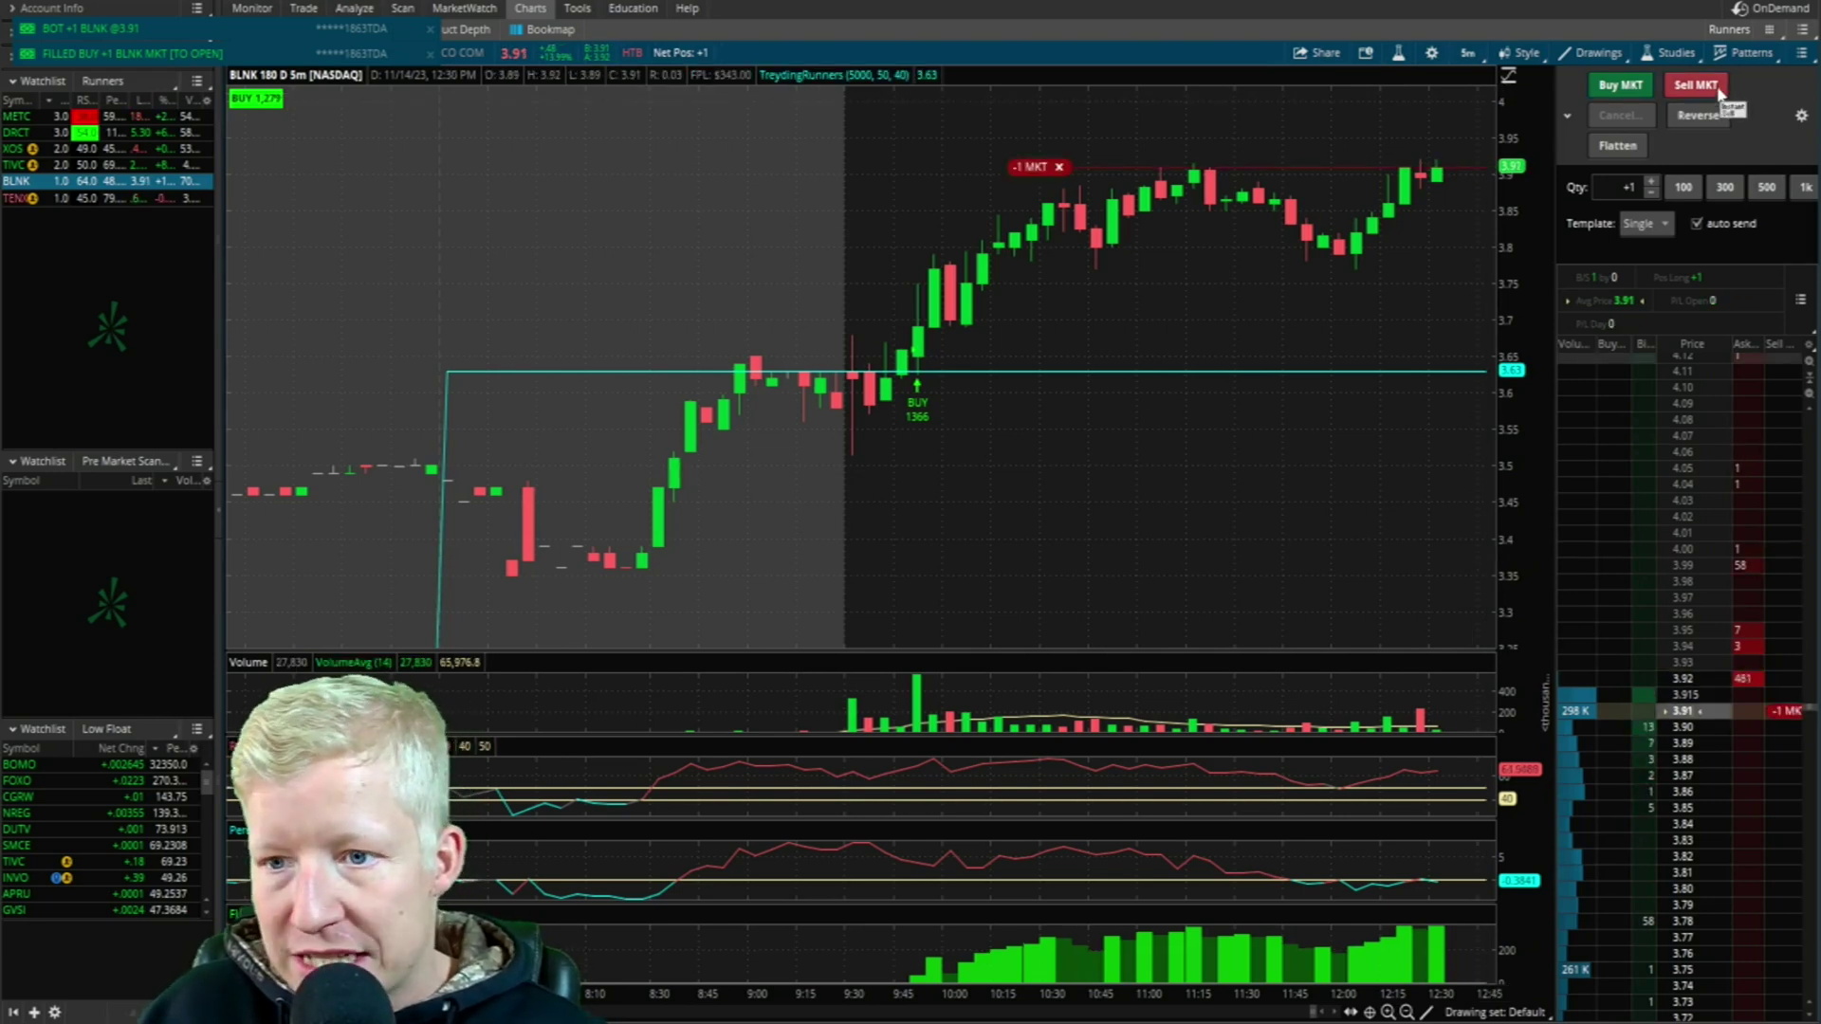
Step: Open order button customization and add the Auto Send on/off button
click(1802, 120)
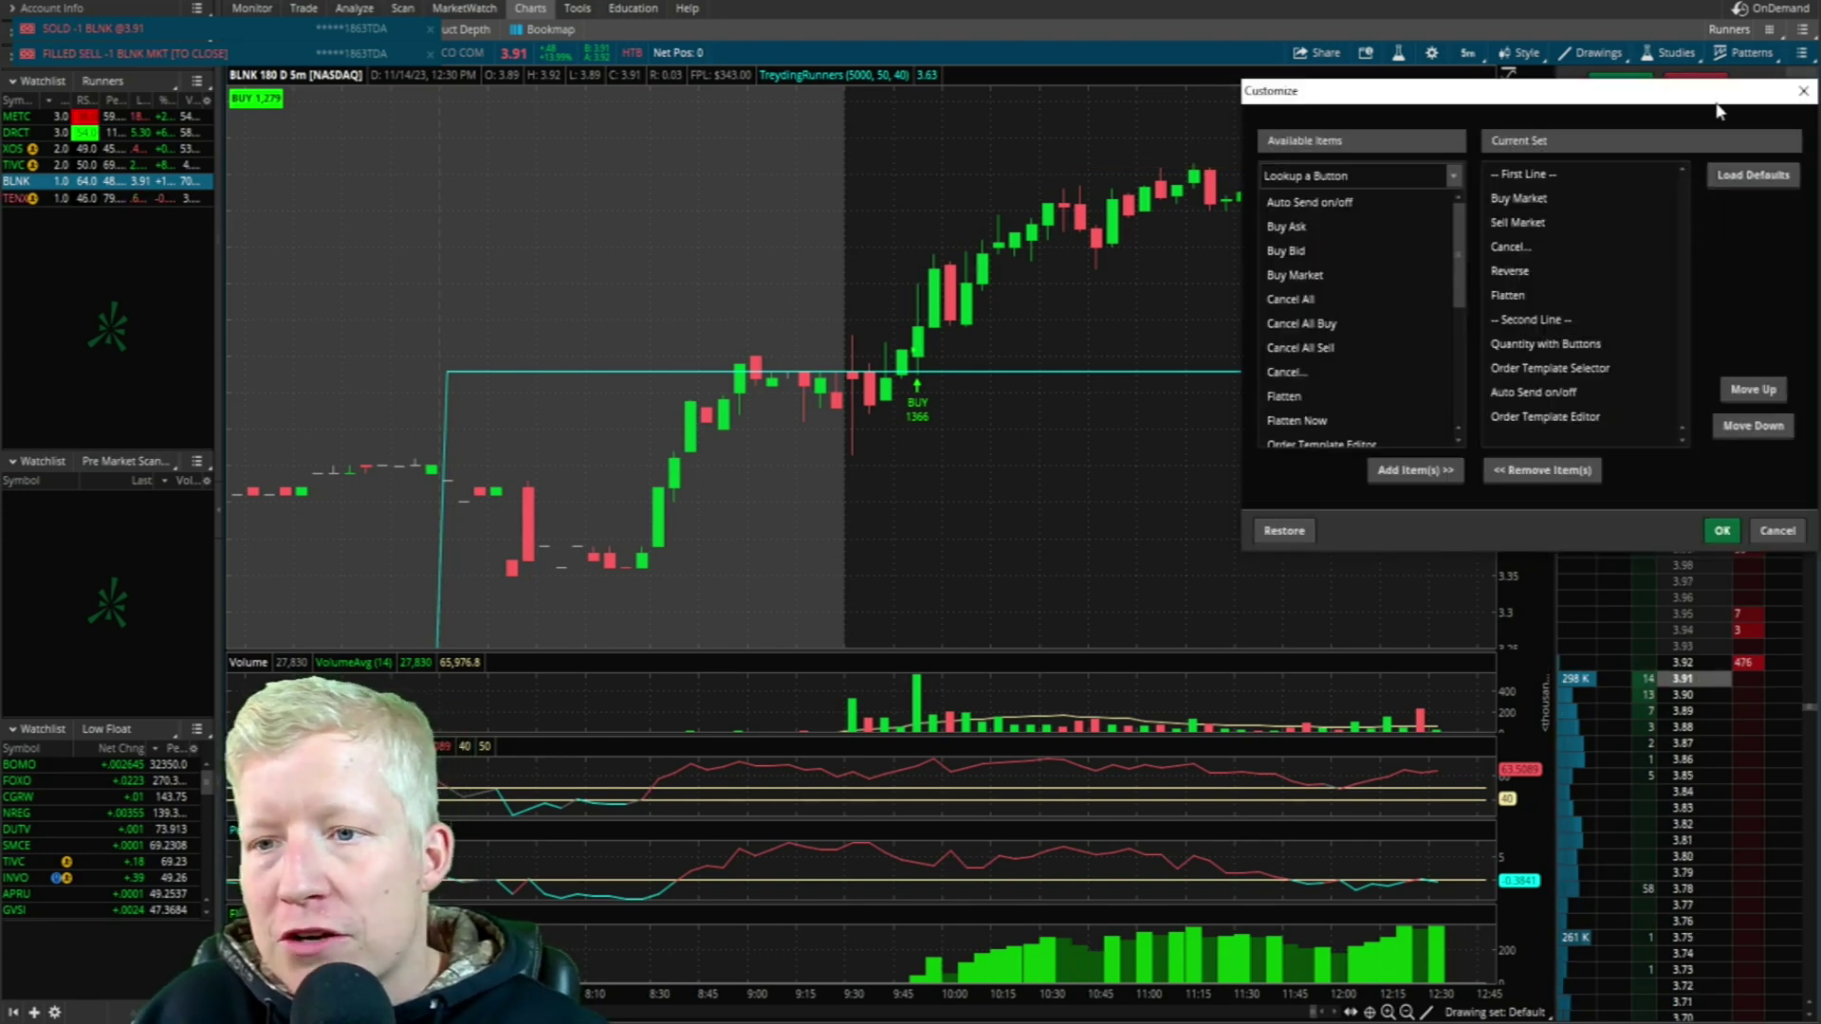
click(1147, 243)
click(1253, 511)
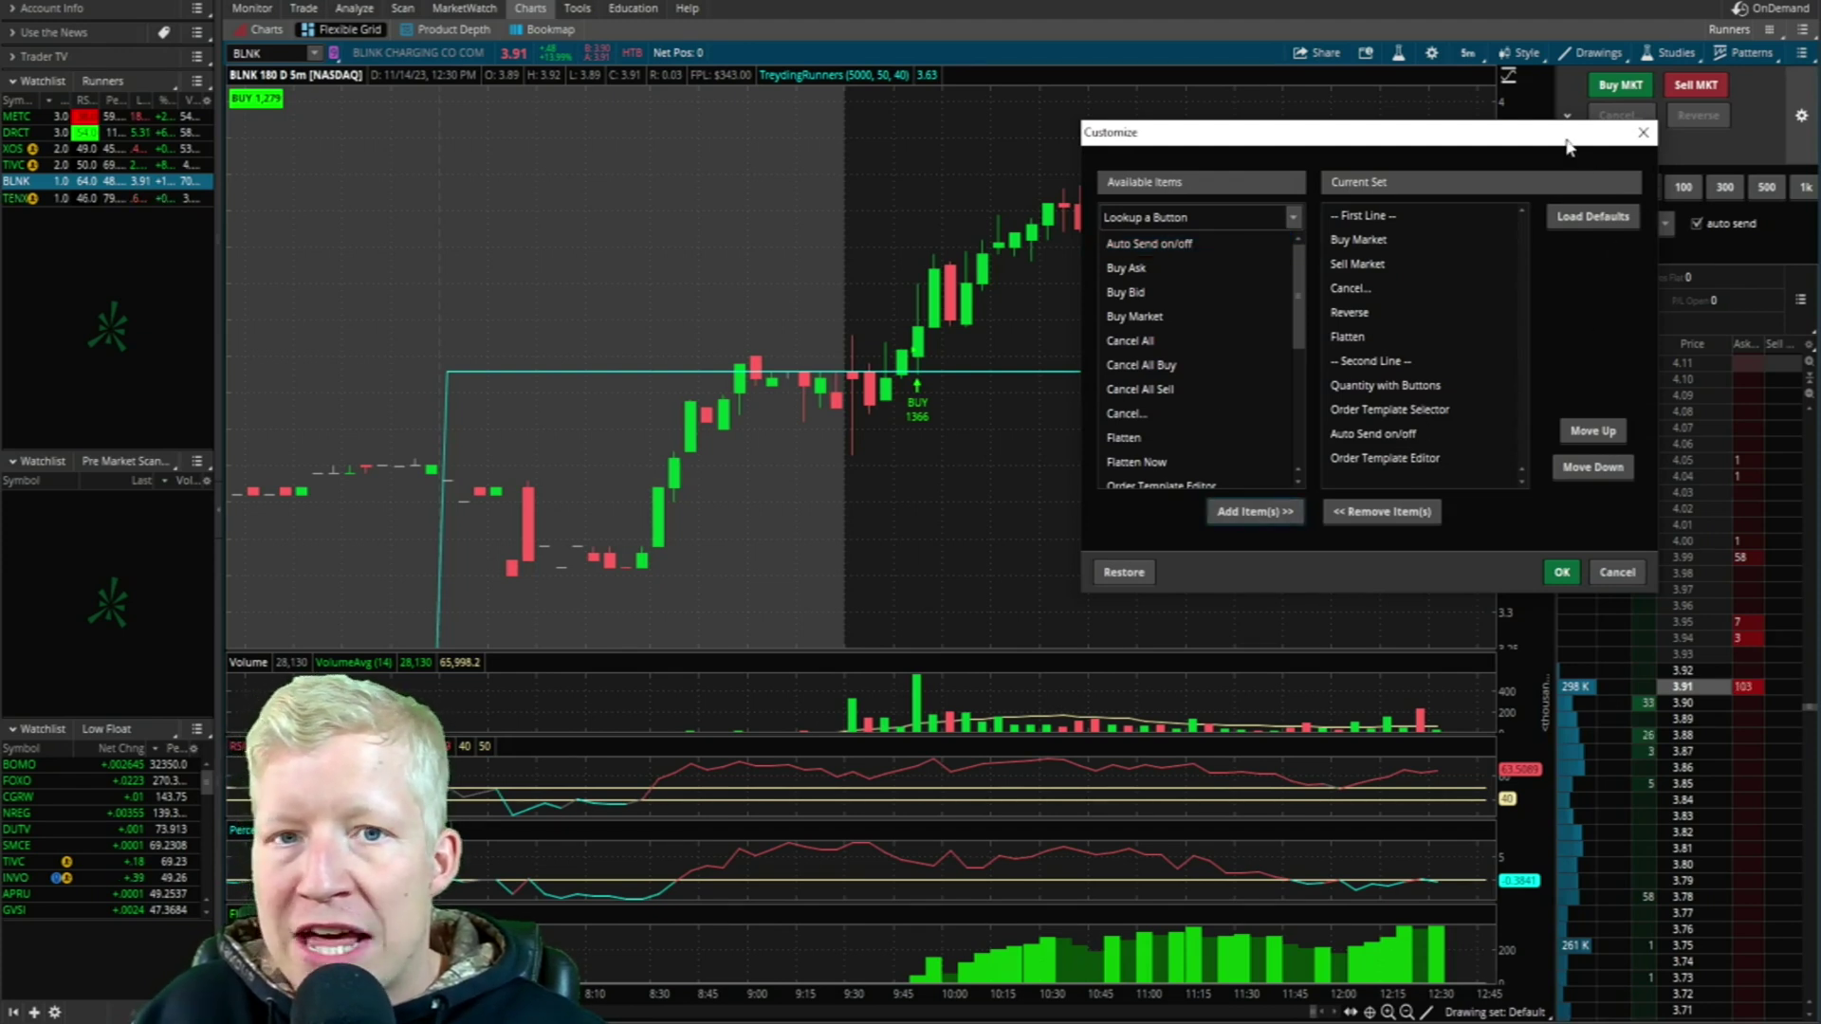
drag(1566, 145, 1539, 156)
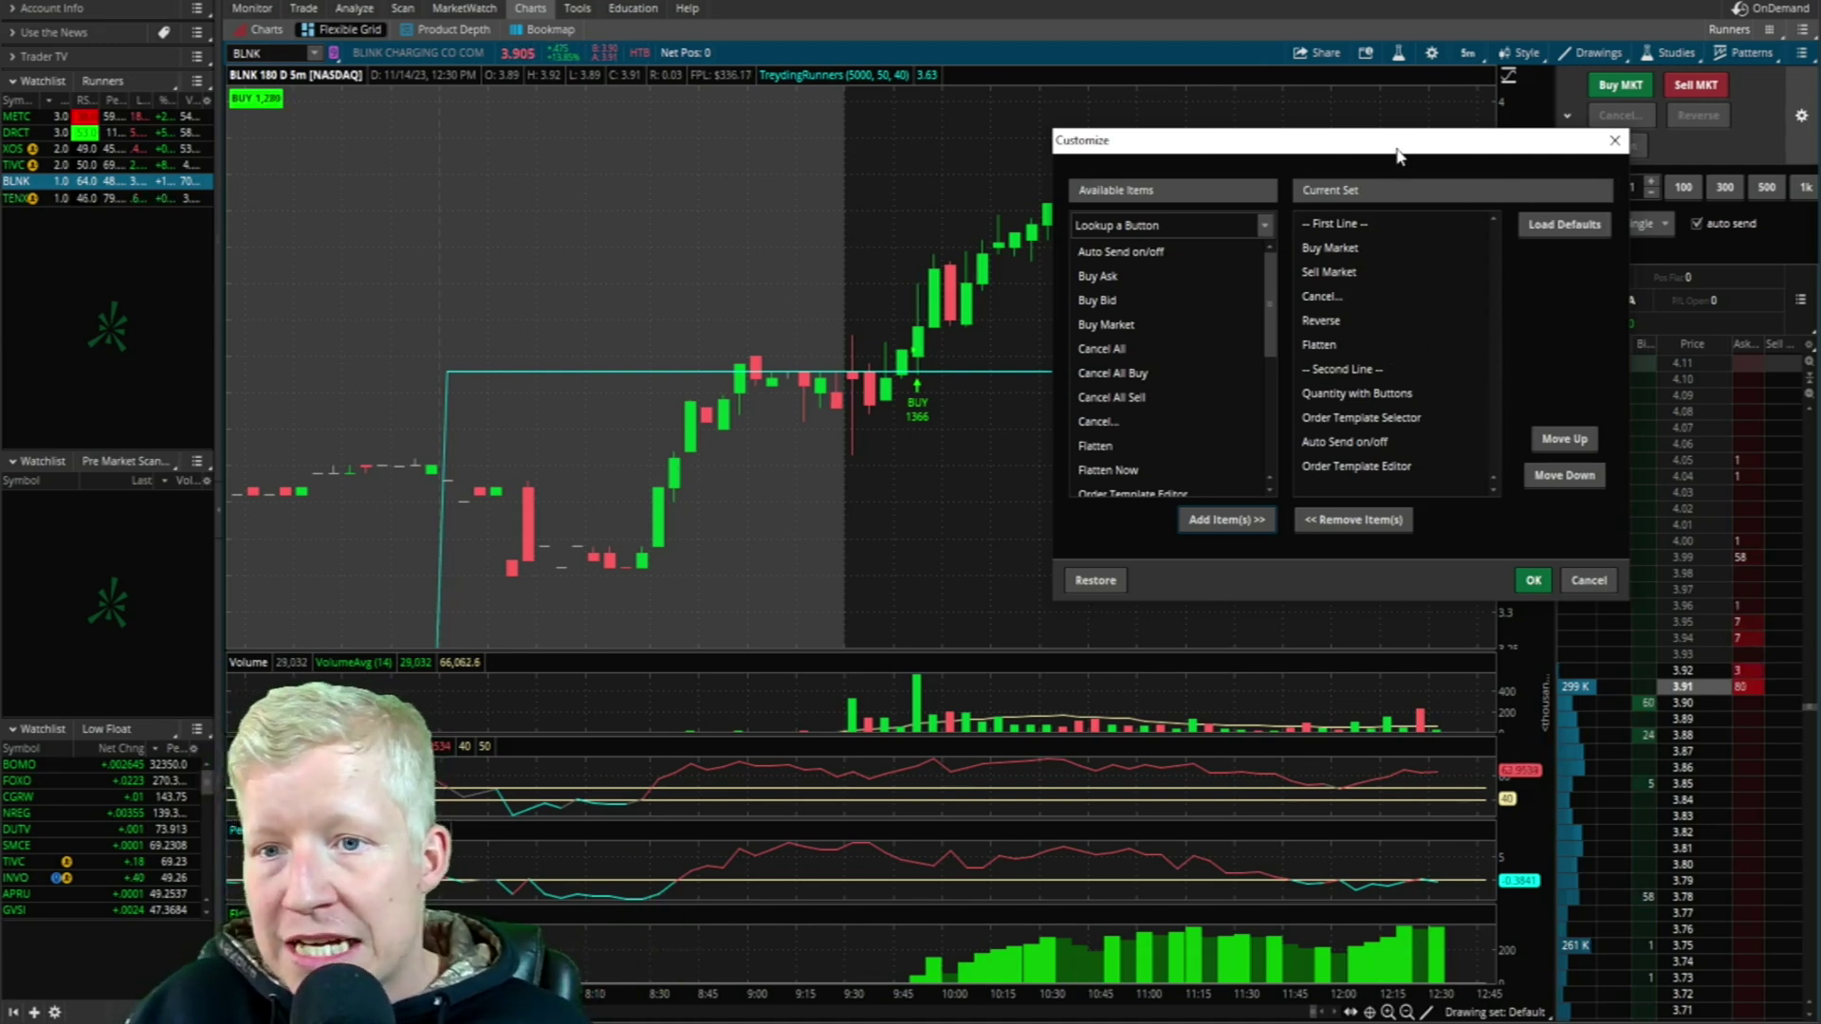
drag(1395, 148, 1275, 139)
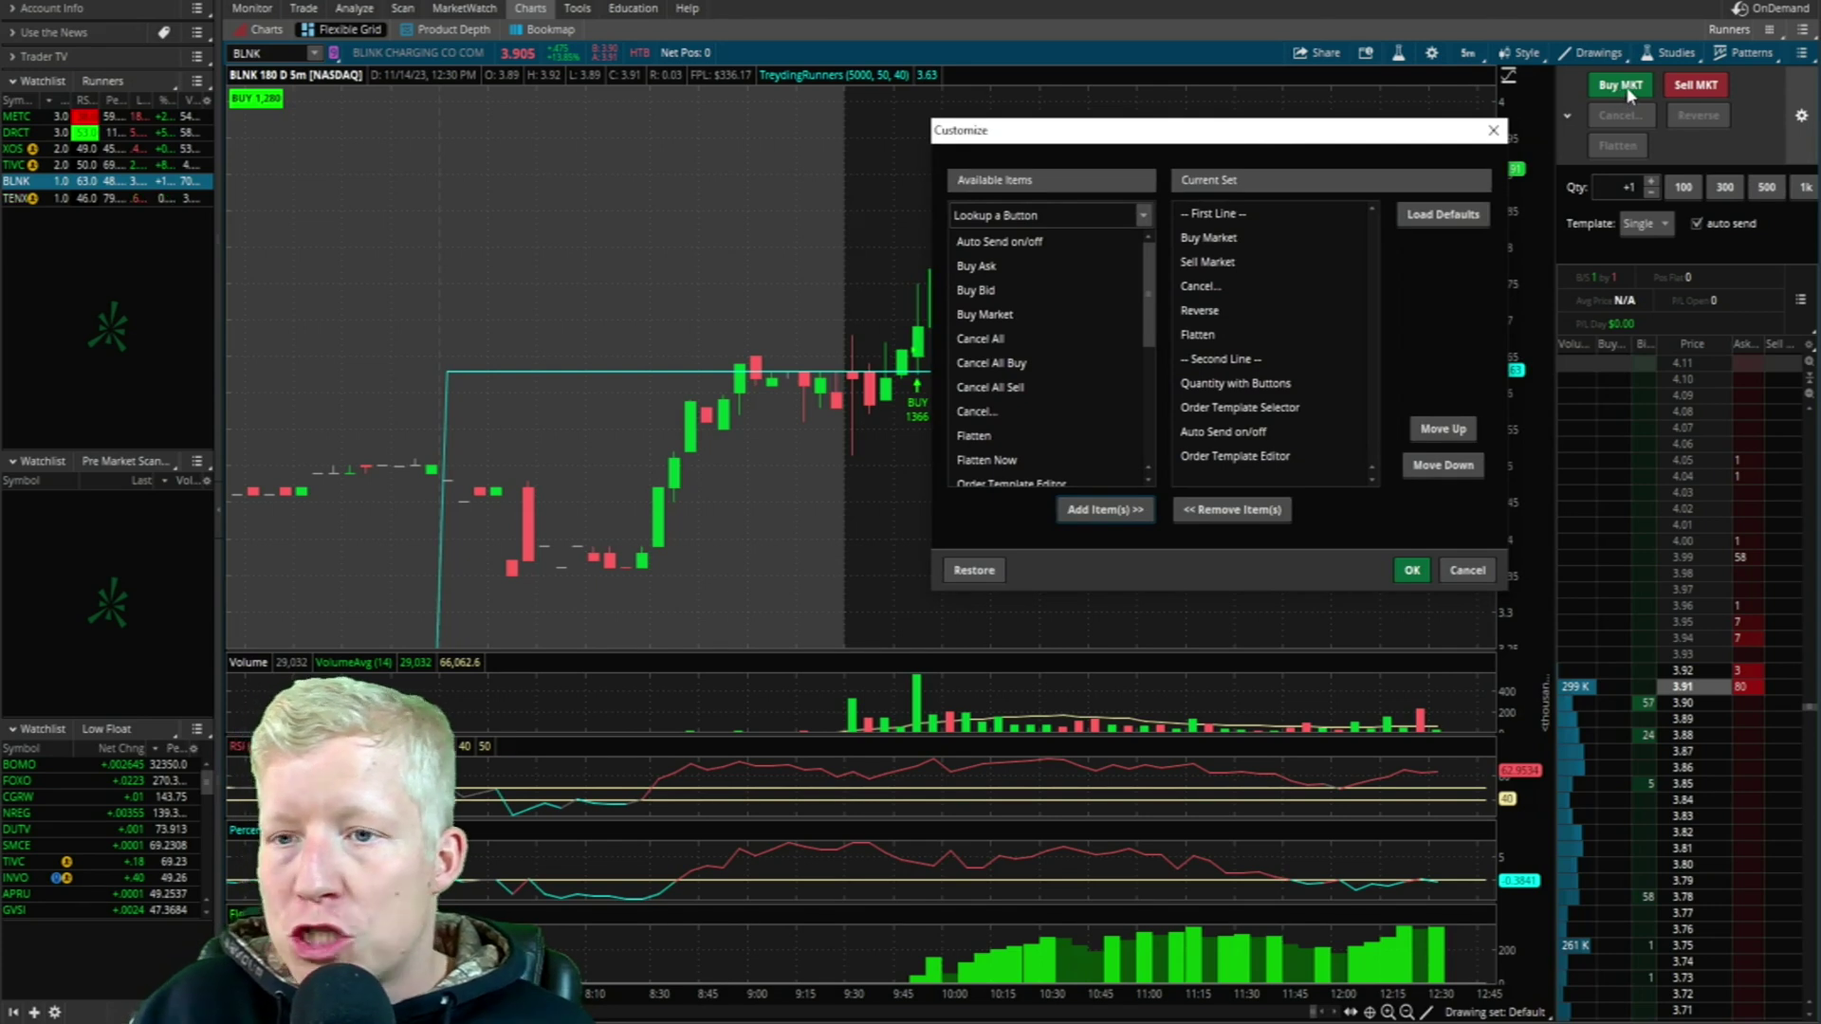
Step: Search 'buy' and add Buy Bid and Buy Ask to the current button set
click(1075, 208)
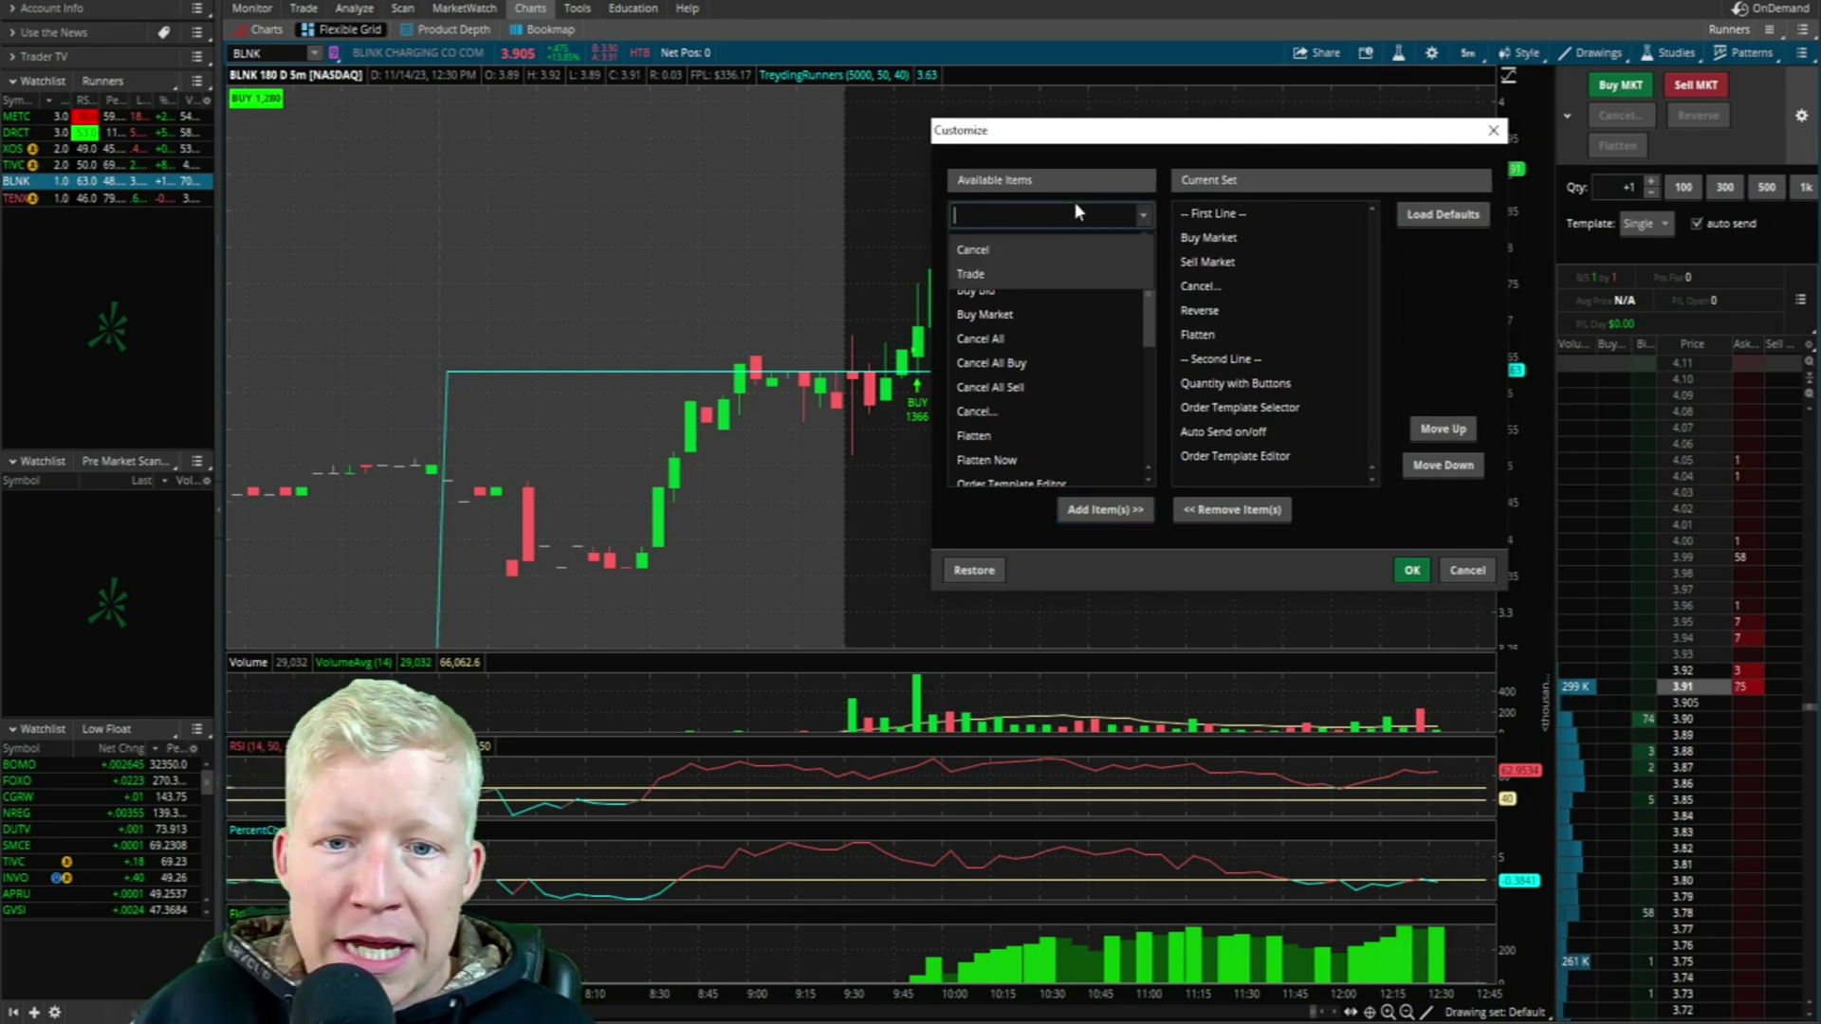
text(buy)
click(989, 261)
click(1105, 510)
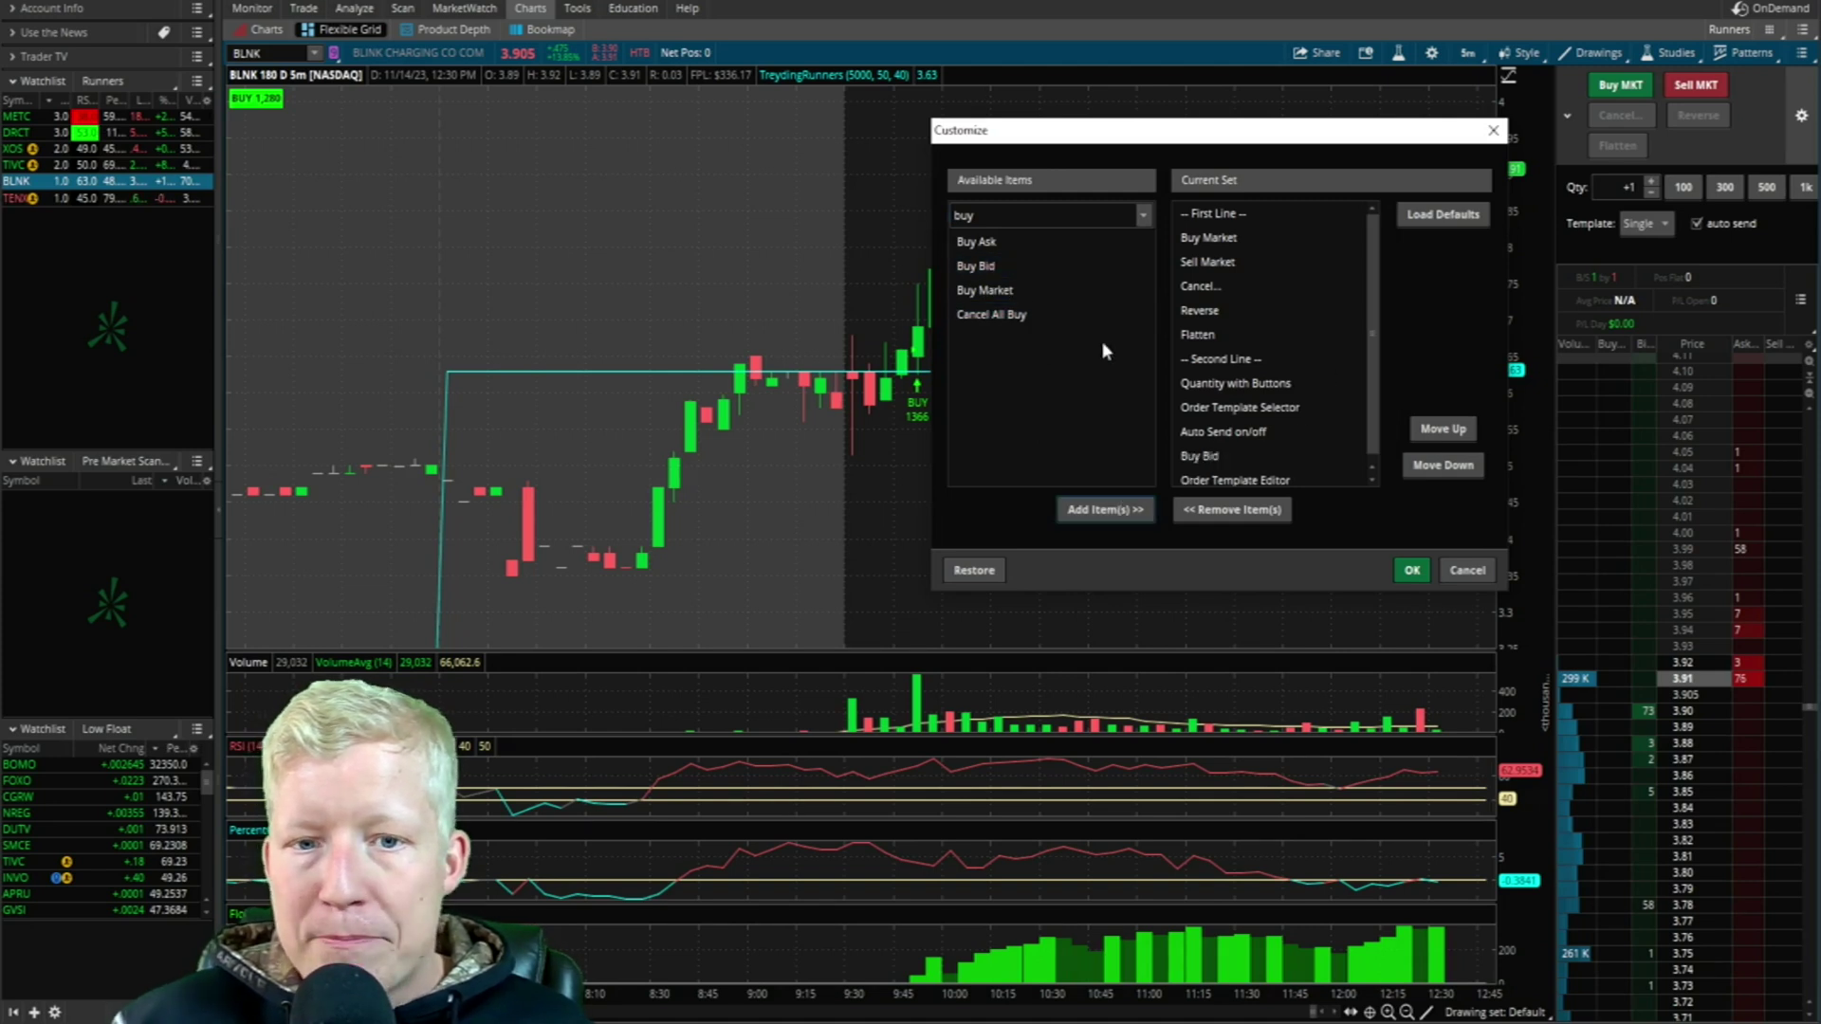
click(974, 248)
click(1101, 511)
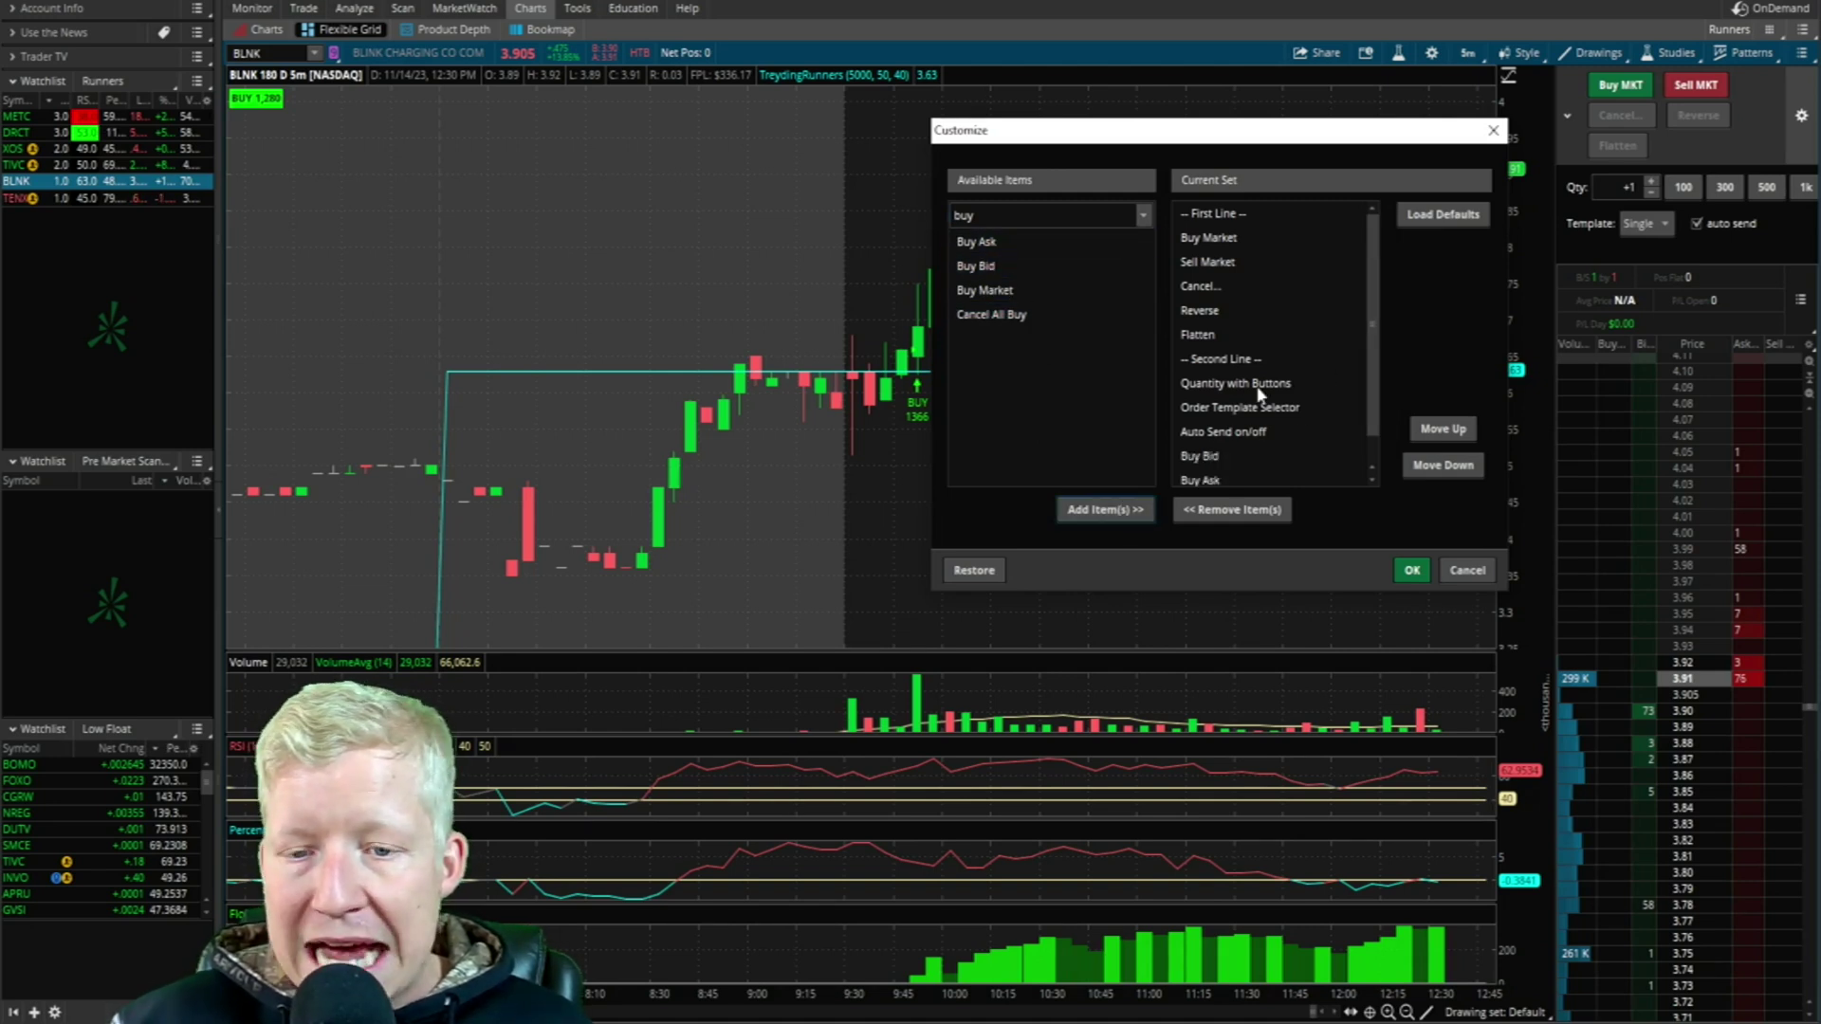
scroll(1300, 361, down, 1)
scroll(1221, 406, up, 1)
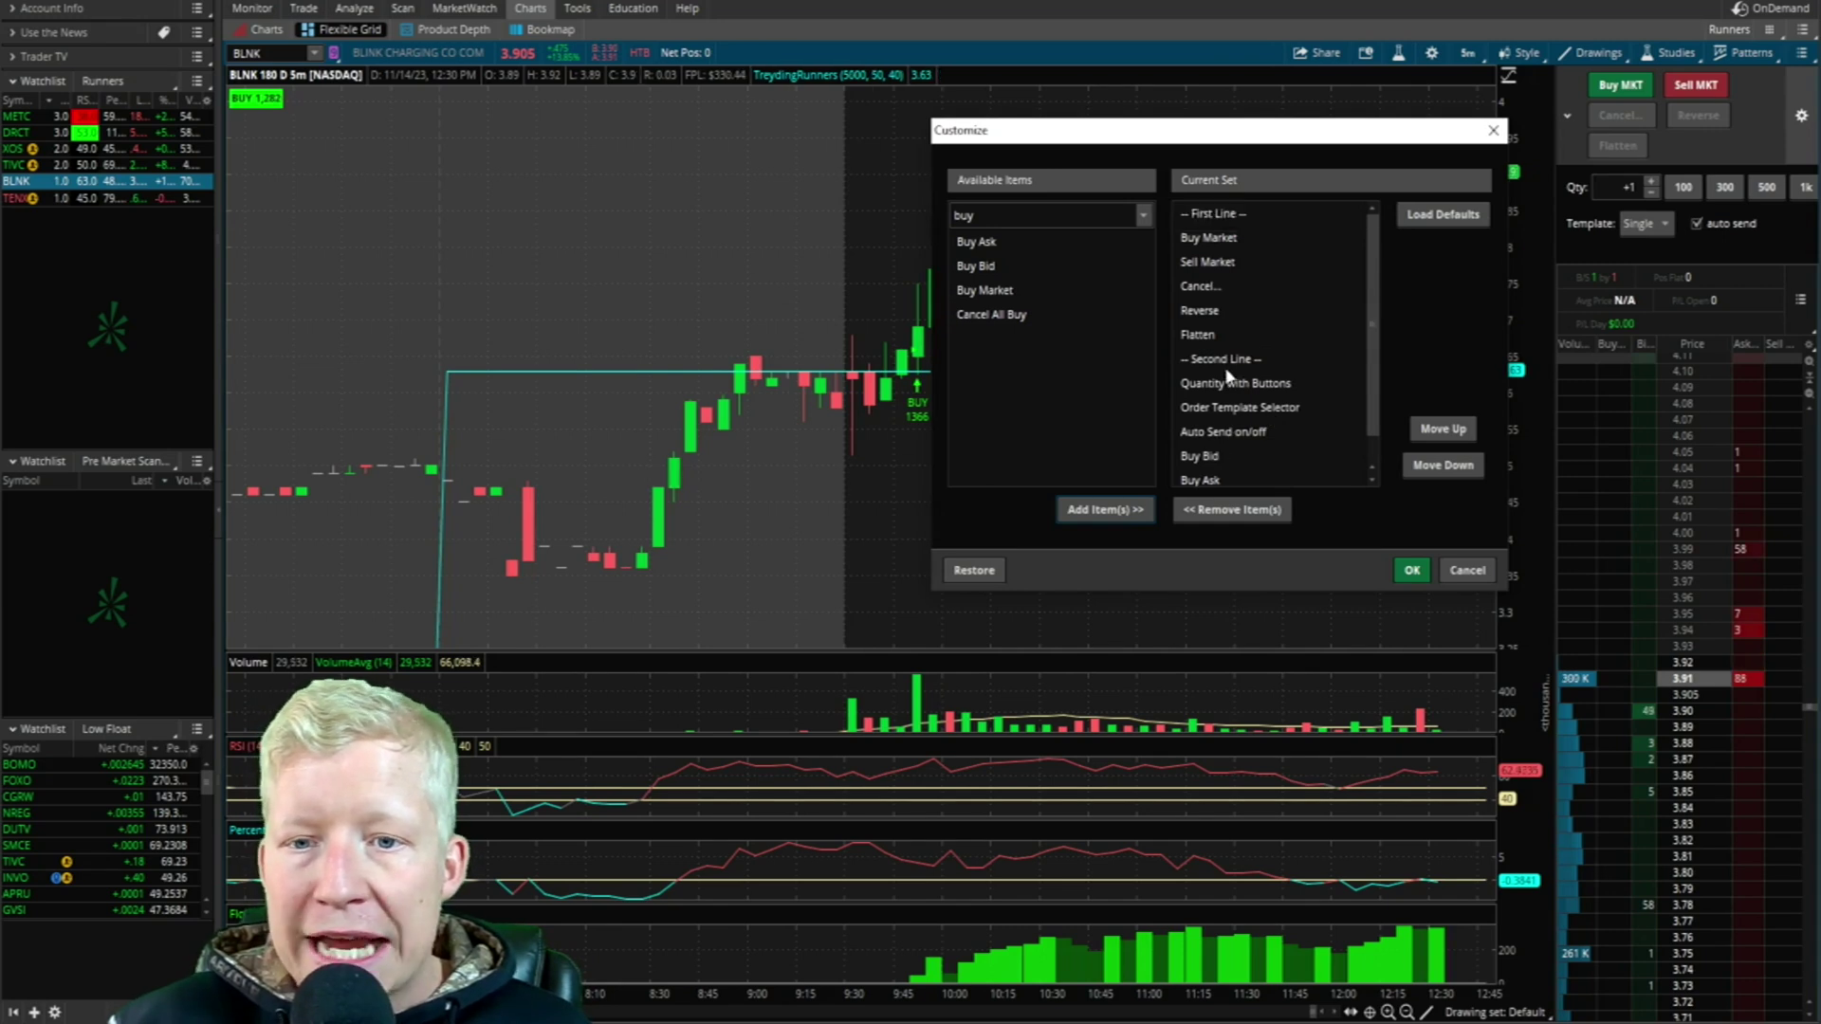
Step: Remove Buy Market, put Buy Bid then Buy Ask first in row one, and save
click(1209, 231)
click(1232, 509)
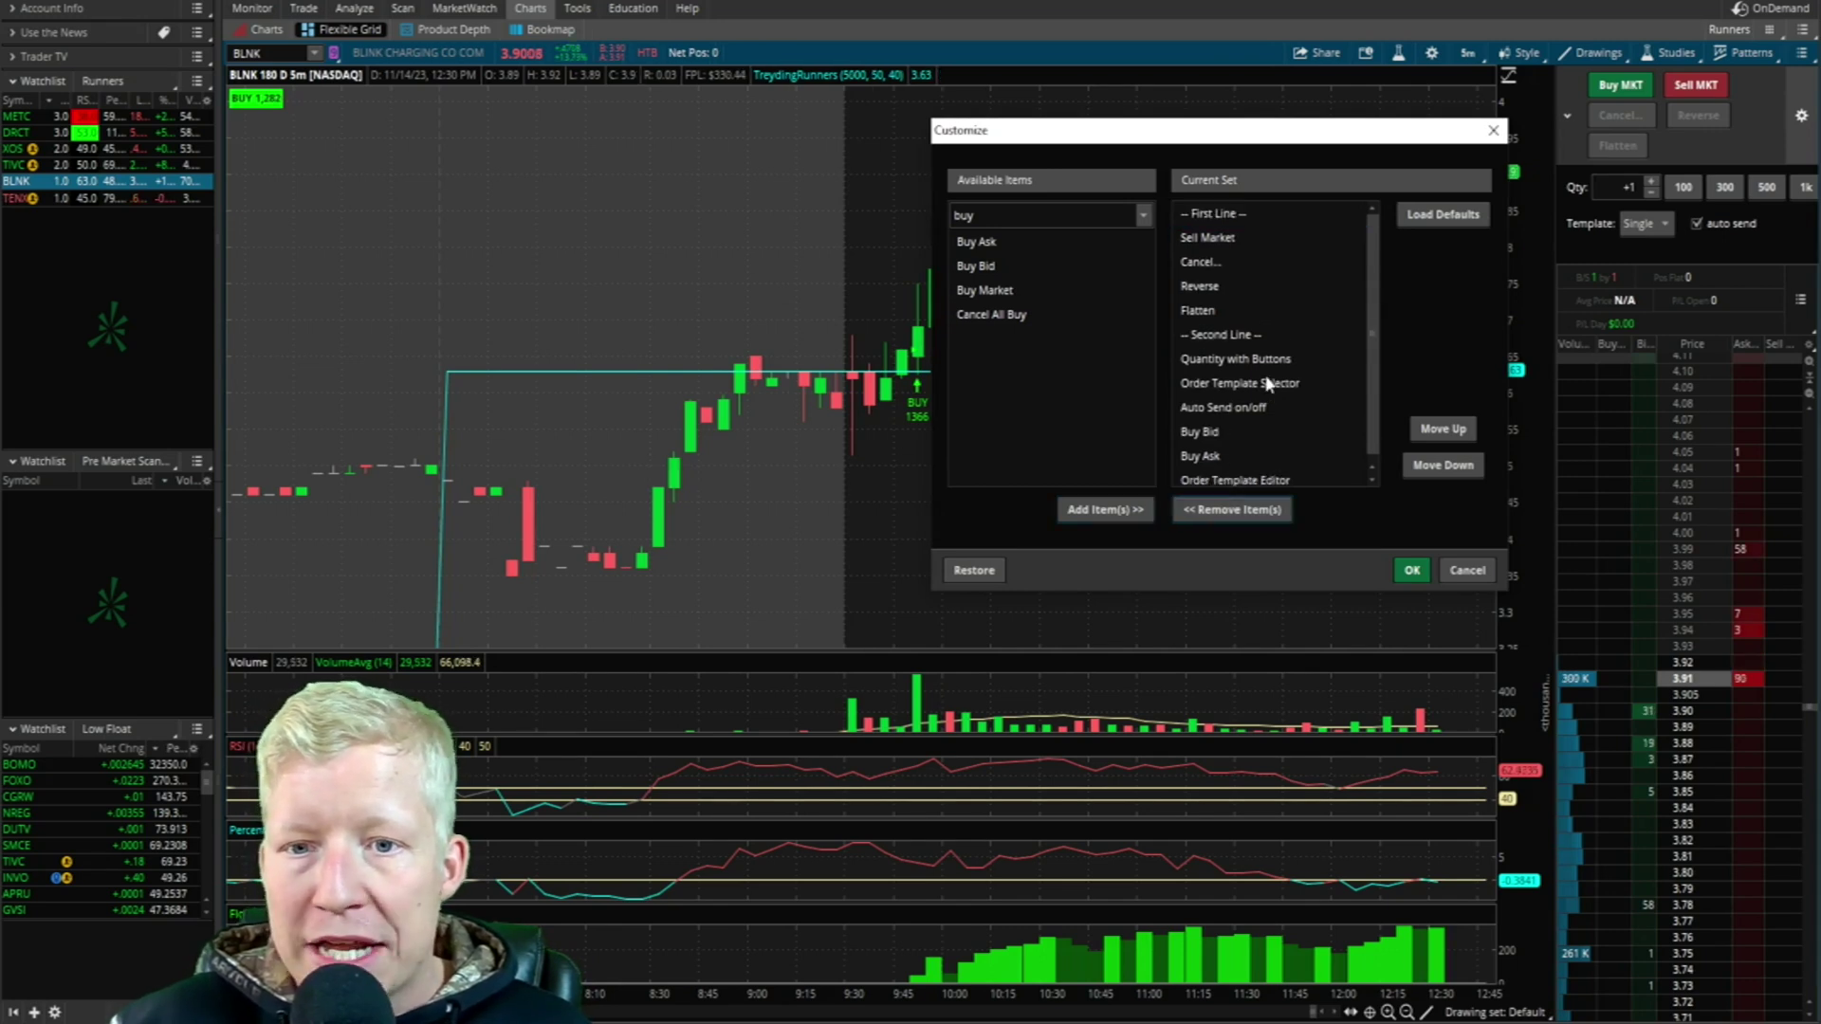
click(1231, 423)
drag(1212, 232, 1213, 238)
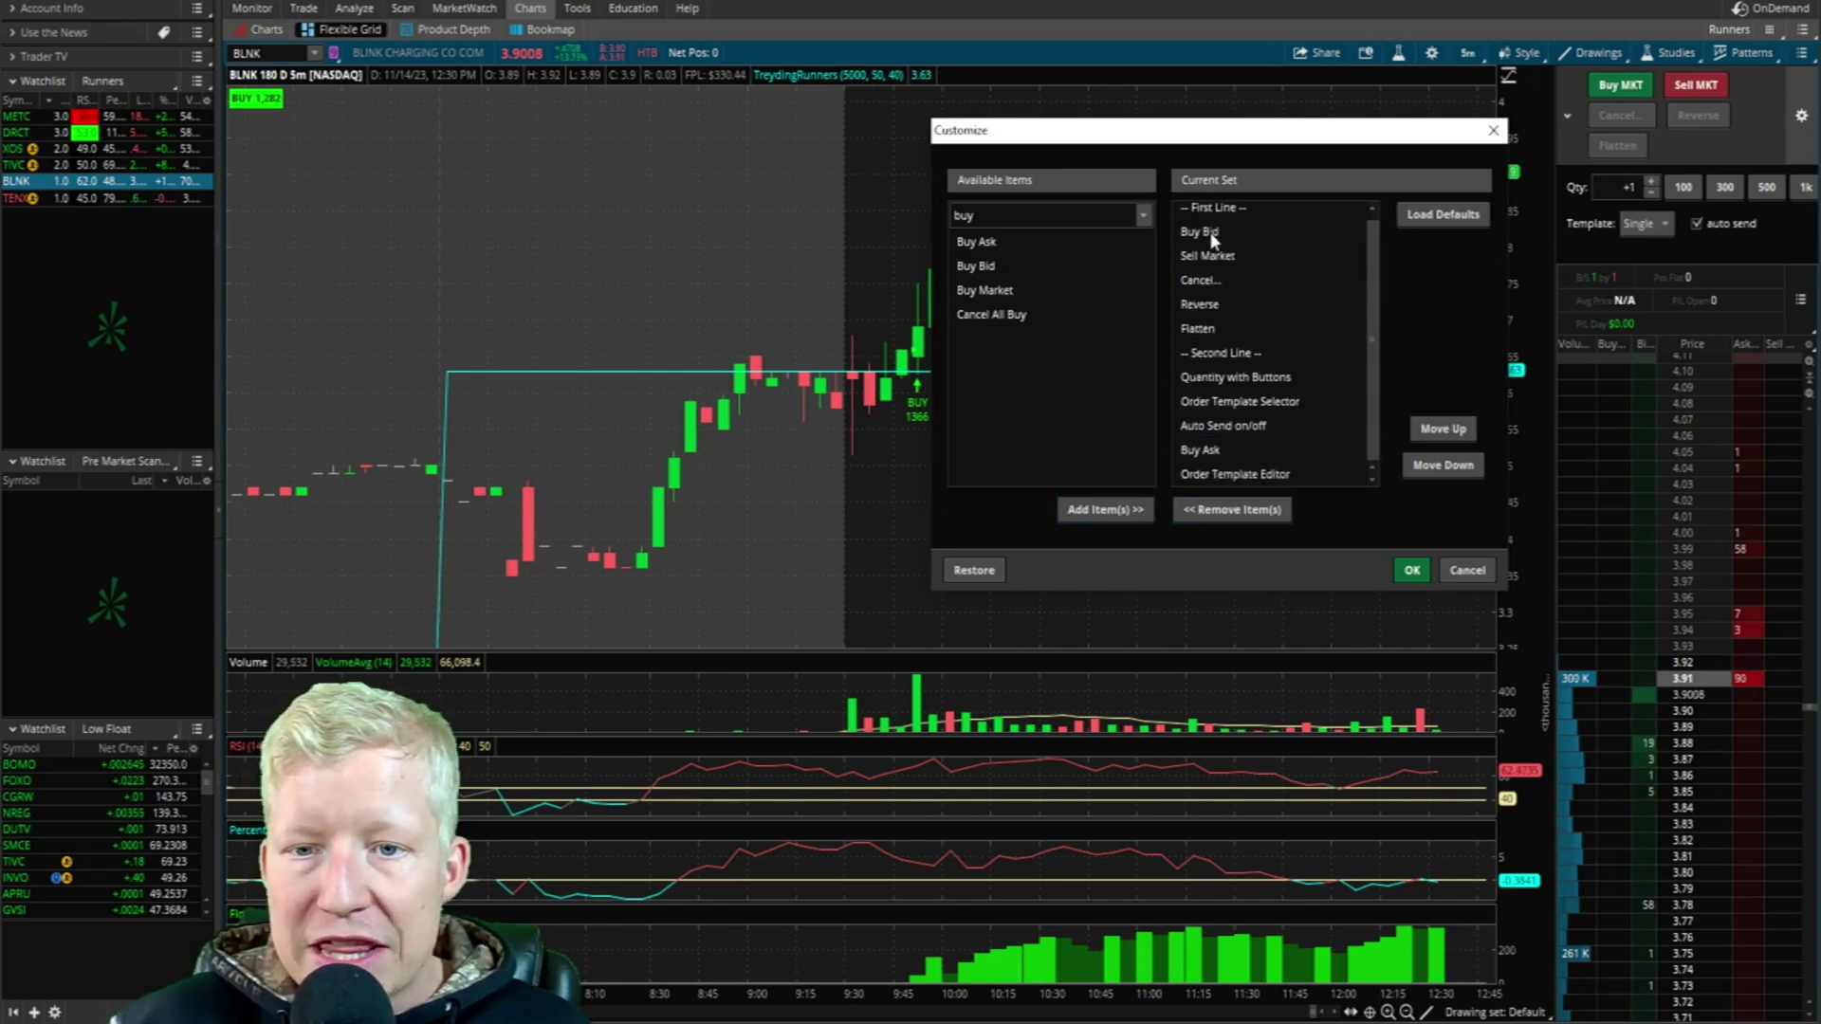
drag(1205, 447, 1197, 260)
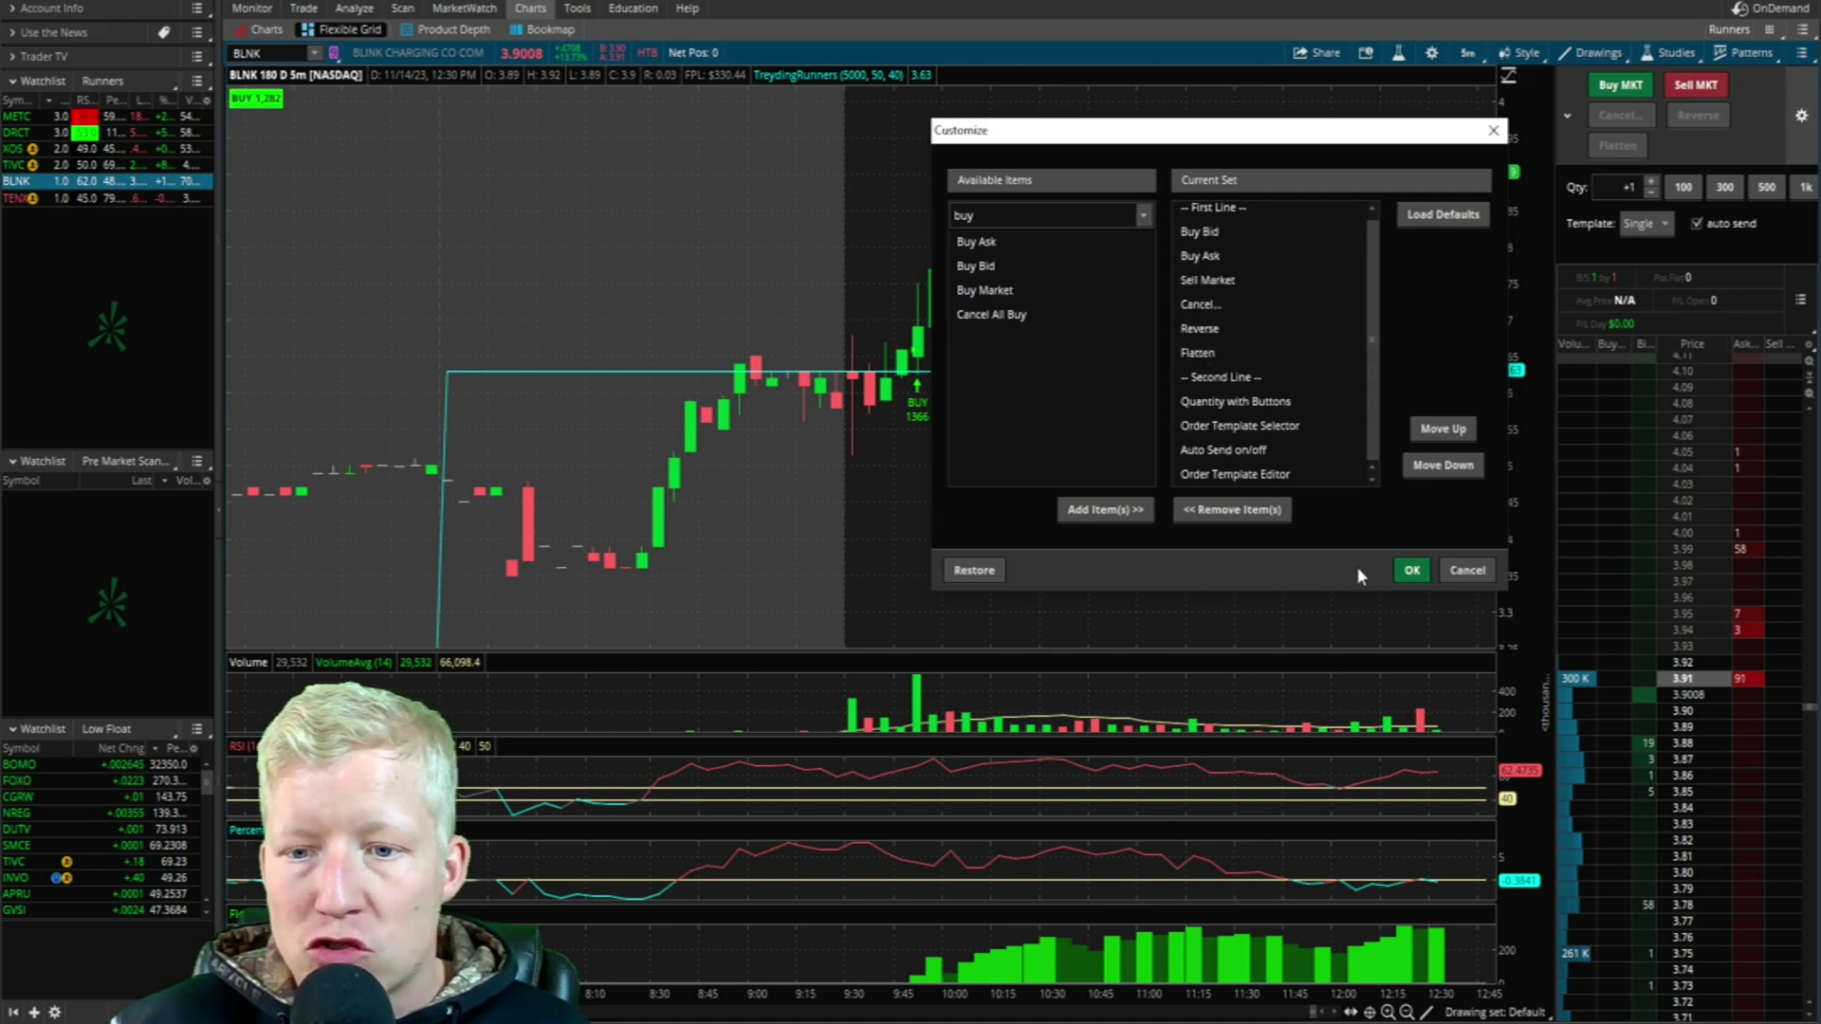
click(1411, 570)
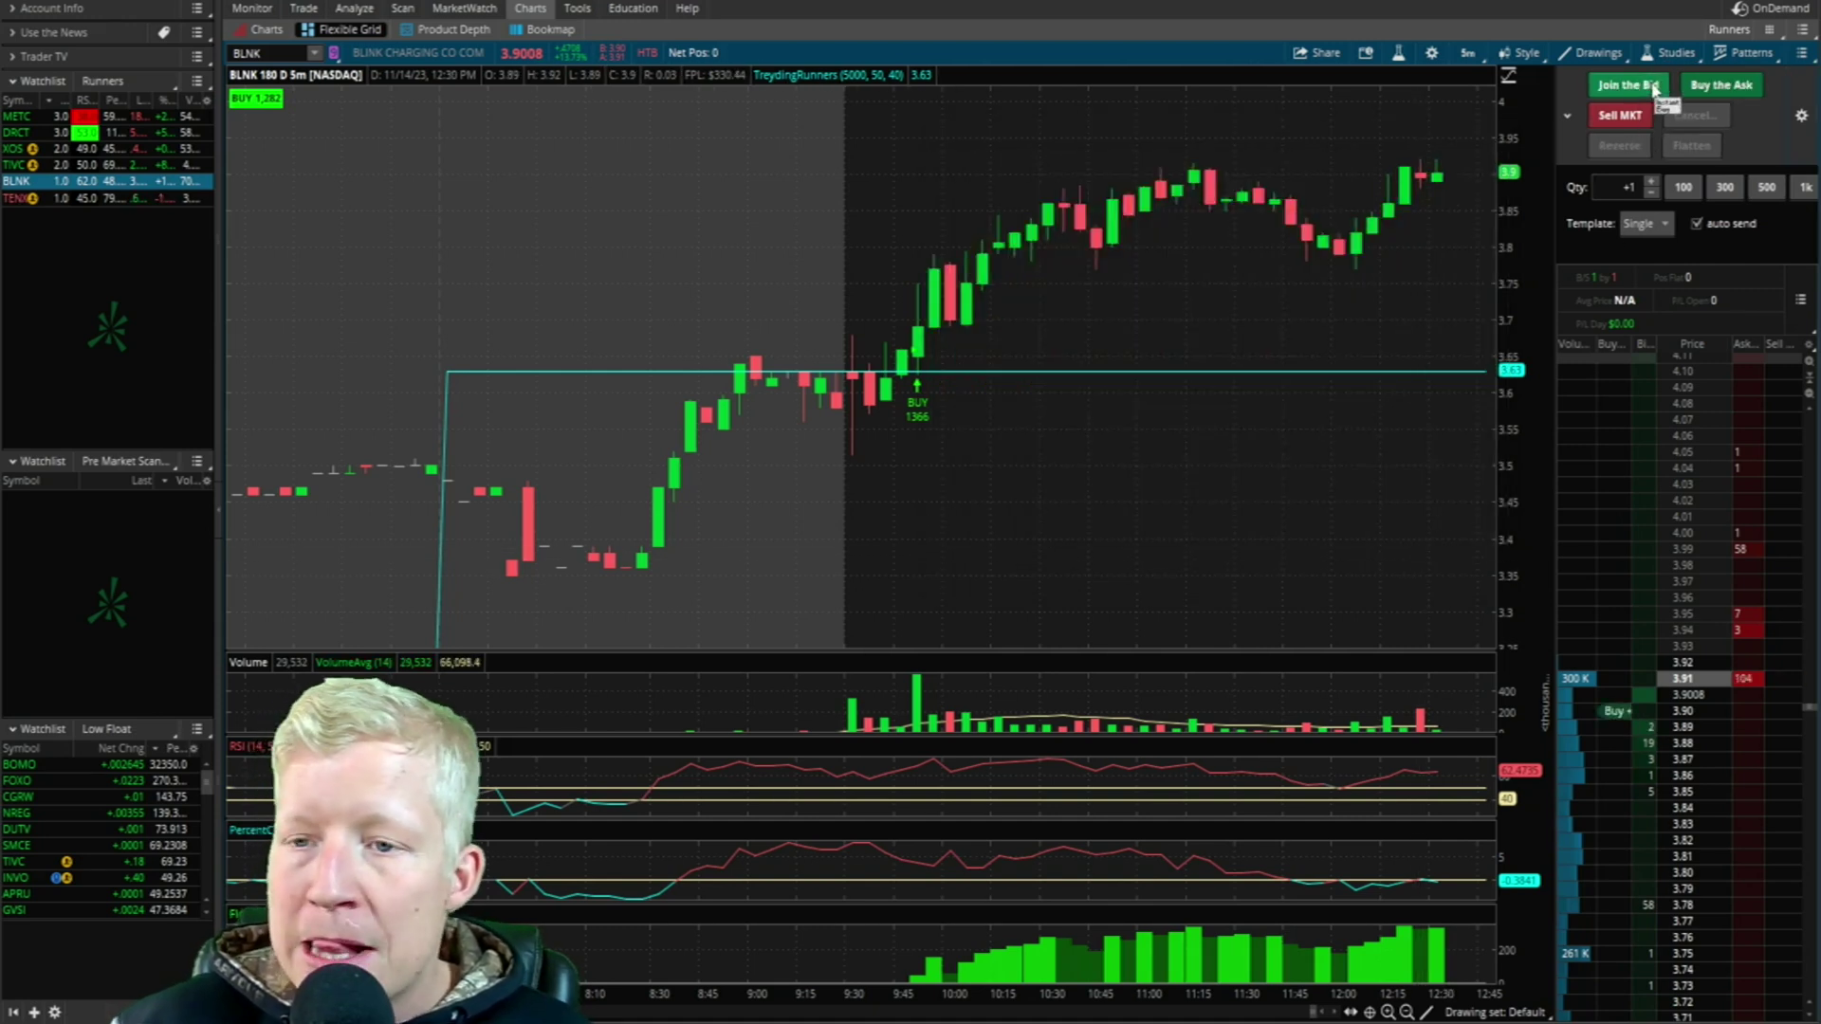
Step: Add Sell Ask and Sell Bid after Buy Ask, remove Sell Market, and save the button set
click(1801, 115)
click(1403, 175)
text(sell)
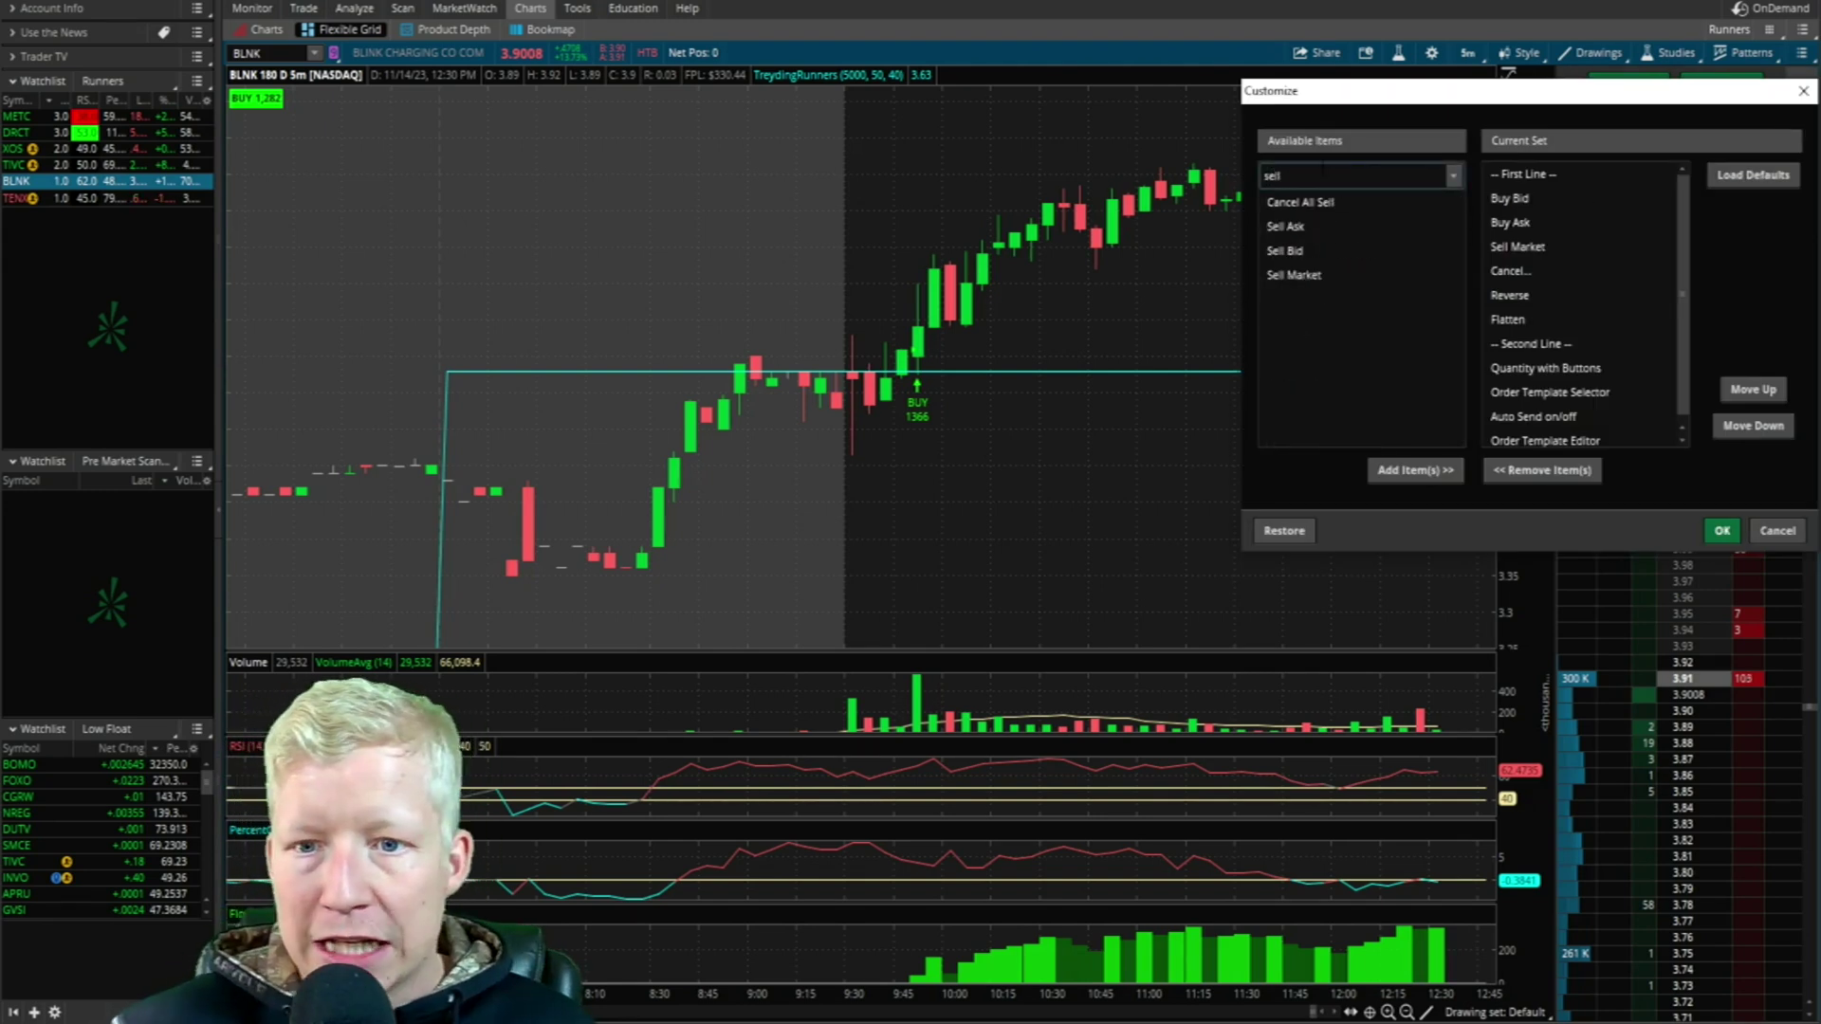
double_click(1310, 228)
double_click(1299, 250)
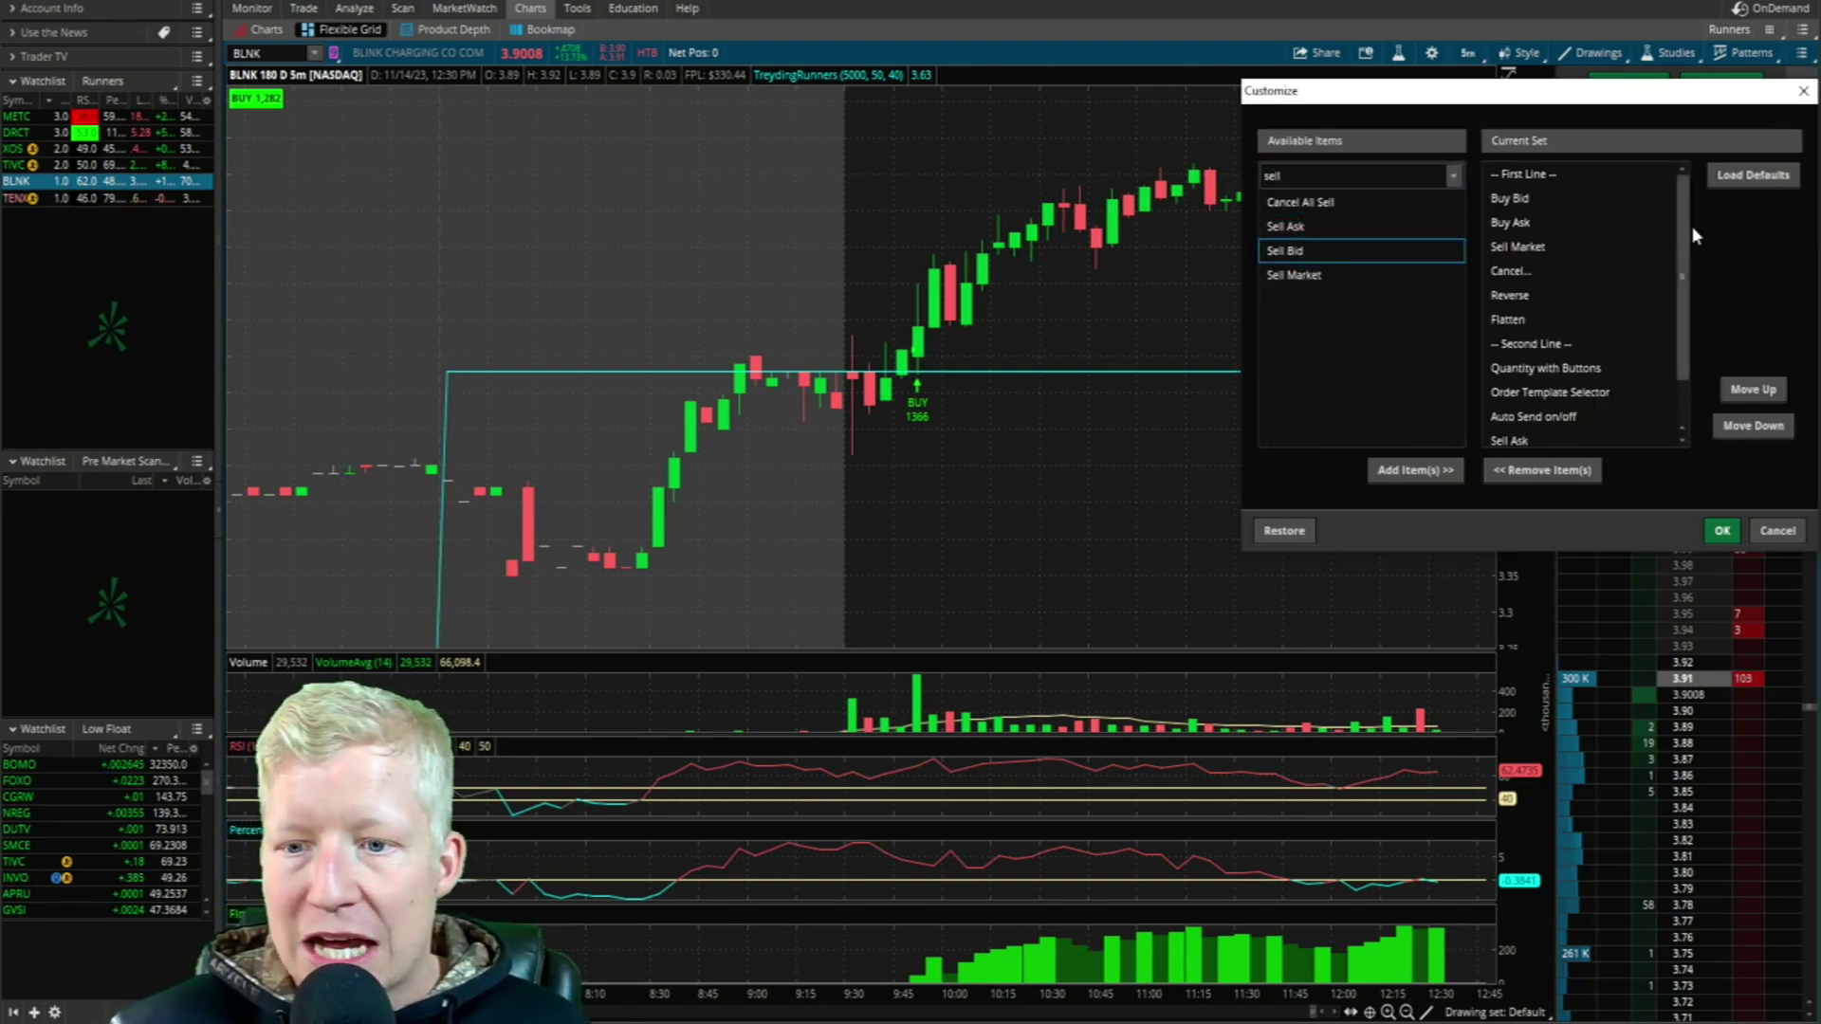
double_click(1515, 248)
scroll(1569, 273, down, 1)
click(1522, 387)
drag(1524, 391, 1522, 227)
drag(1517, 414, 1508, 245)
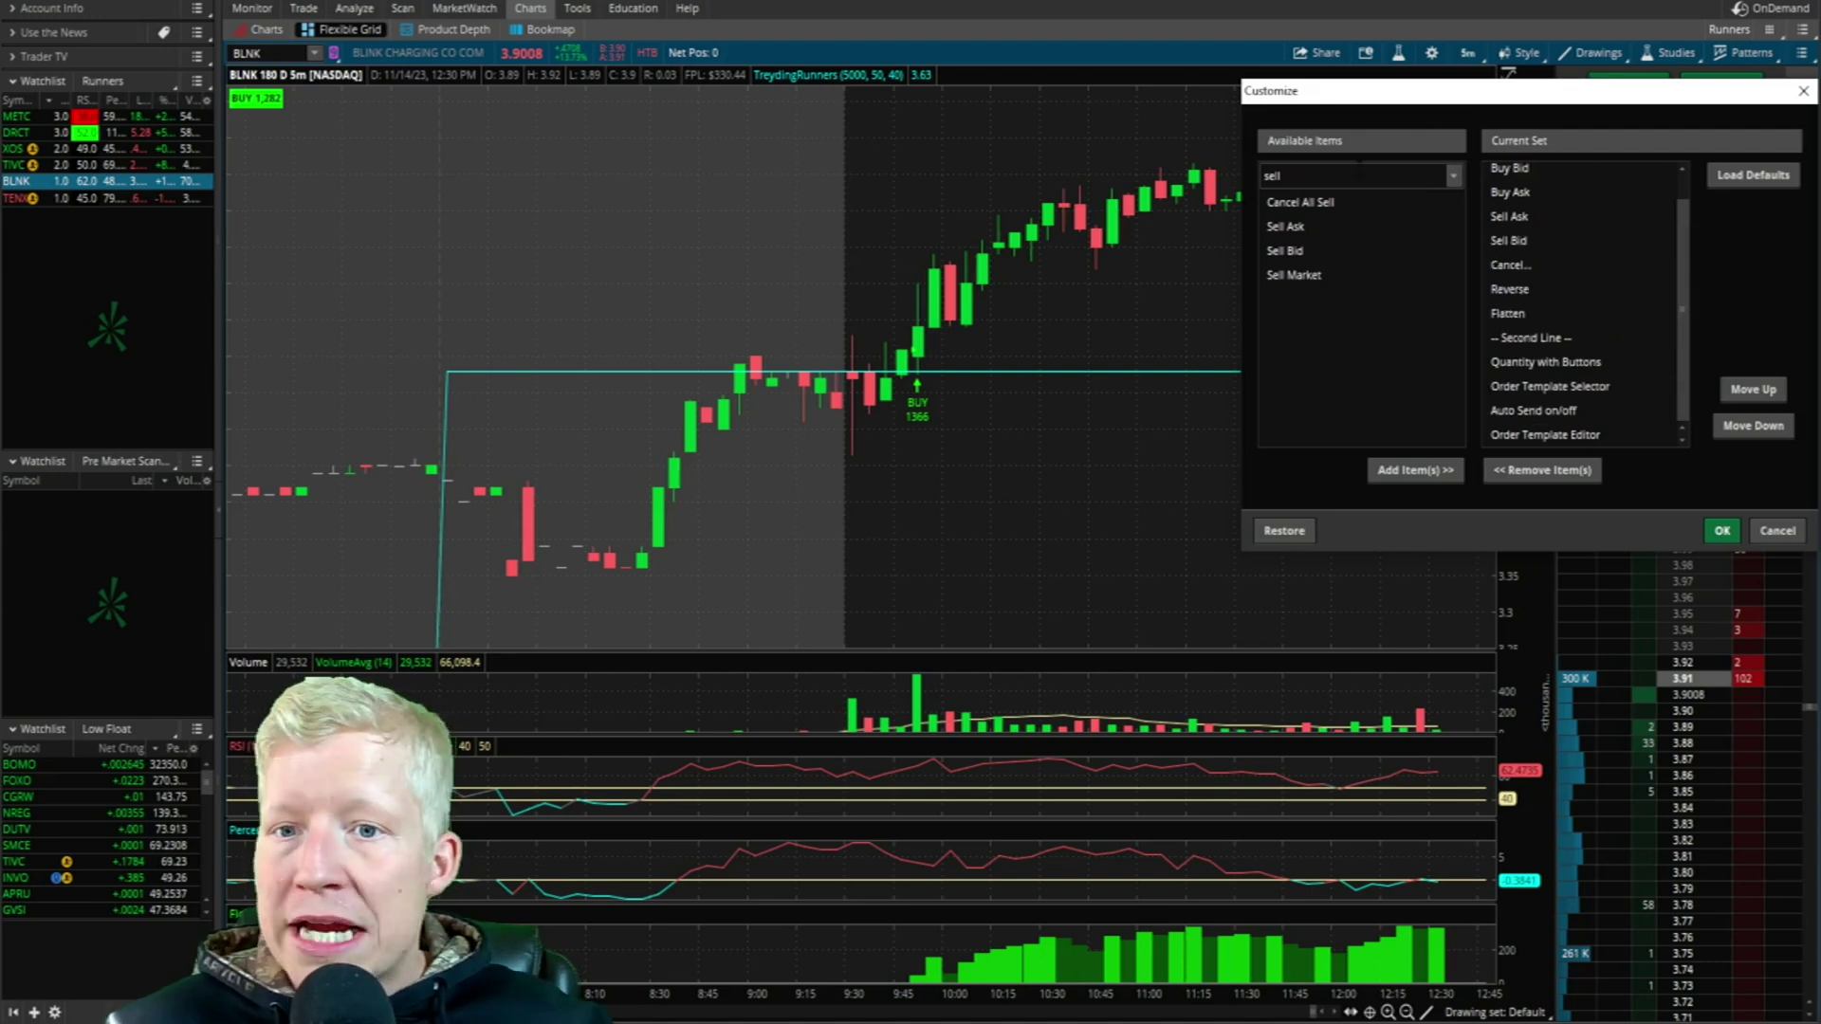
click(1717, 533)
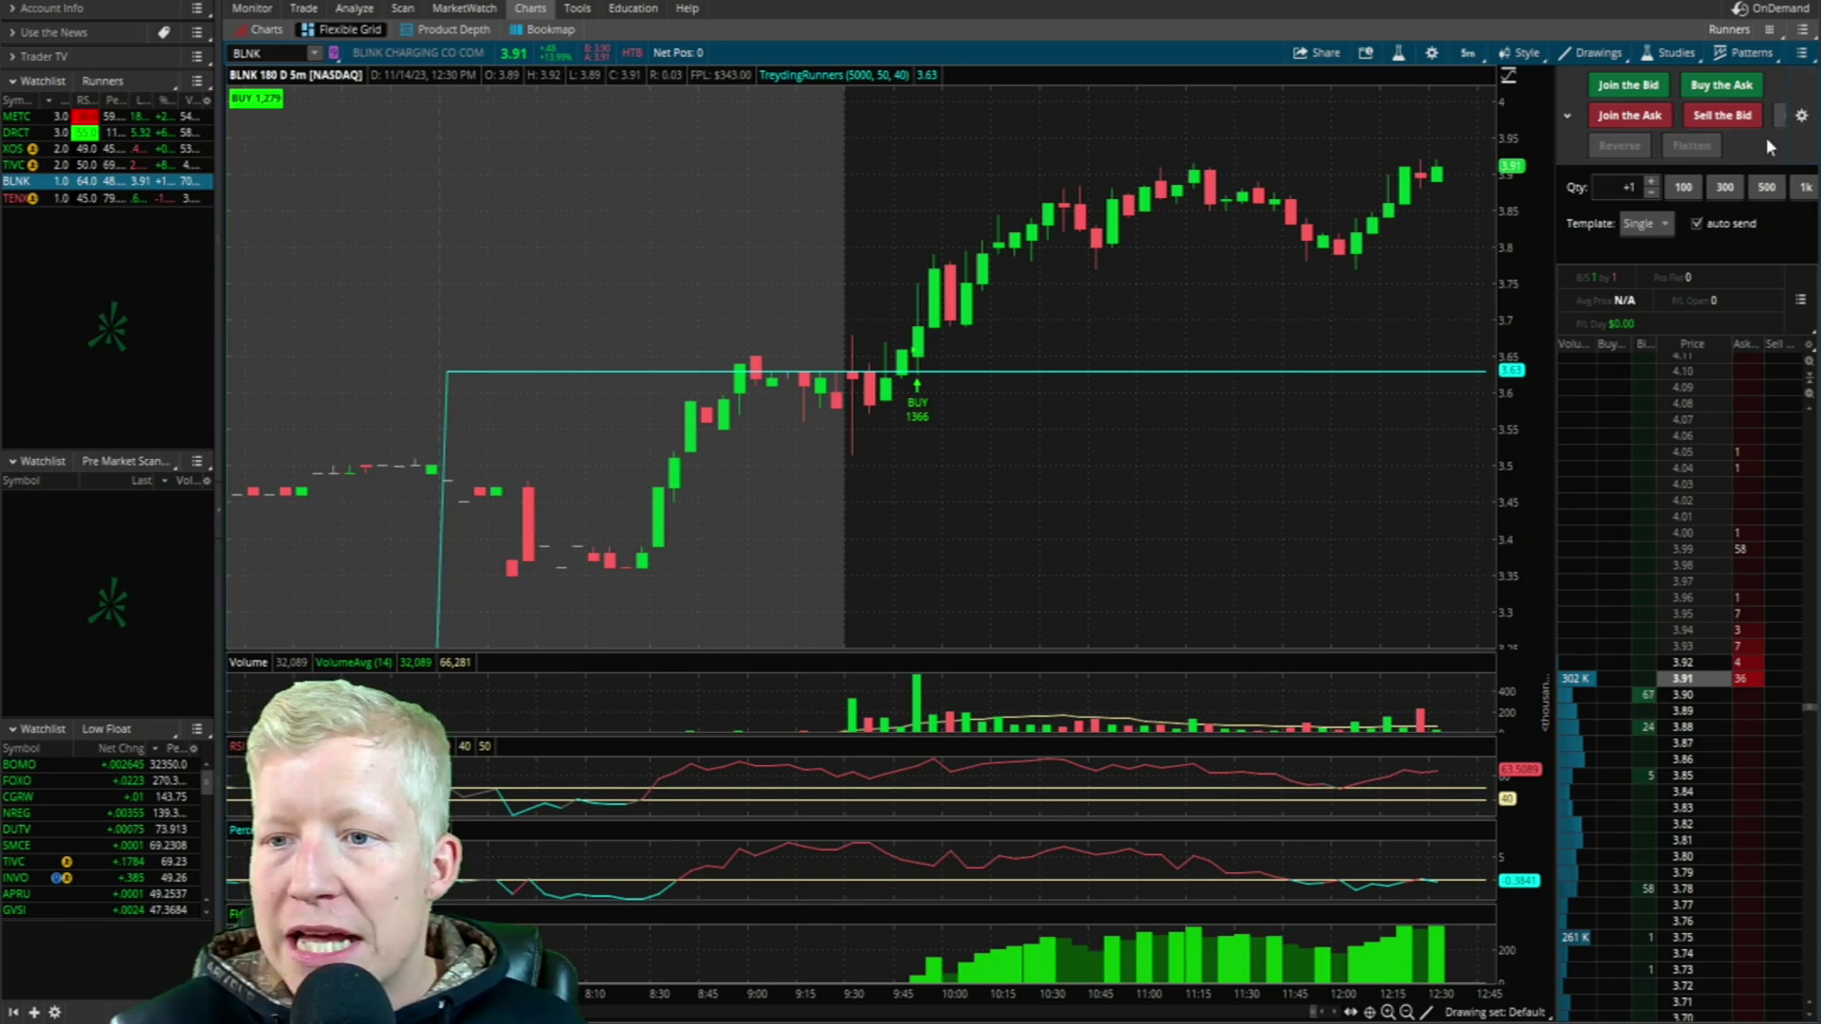
Step: Review the Cancel, Reverse and Flatten buttons in the Current Set, then close the dialog to apply
click(1801, 115)
scroll(1348, 256, down, 5)
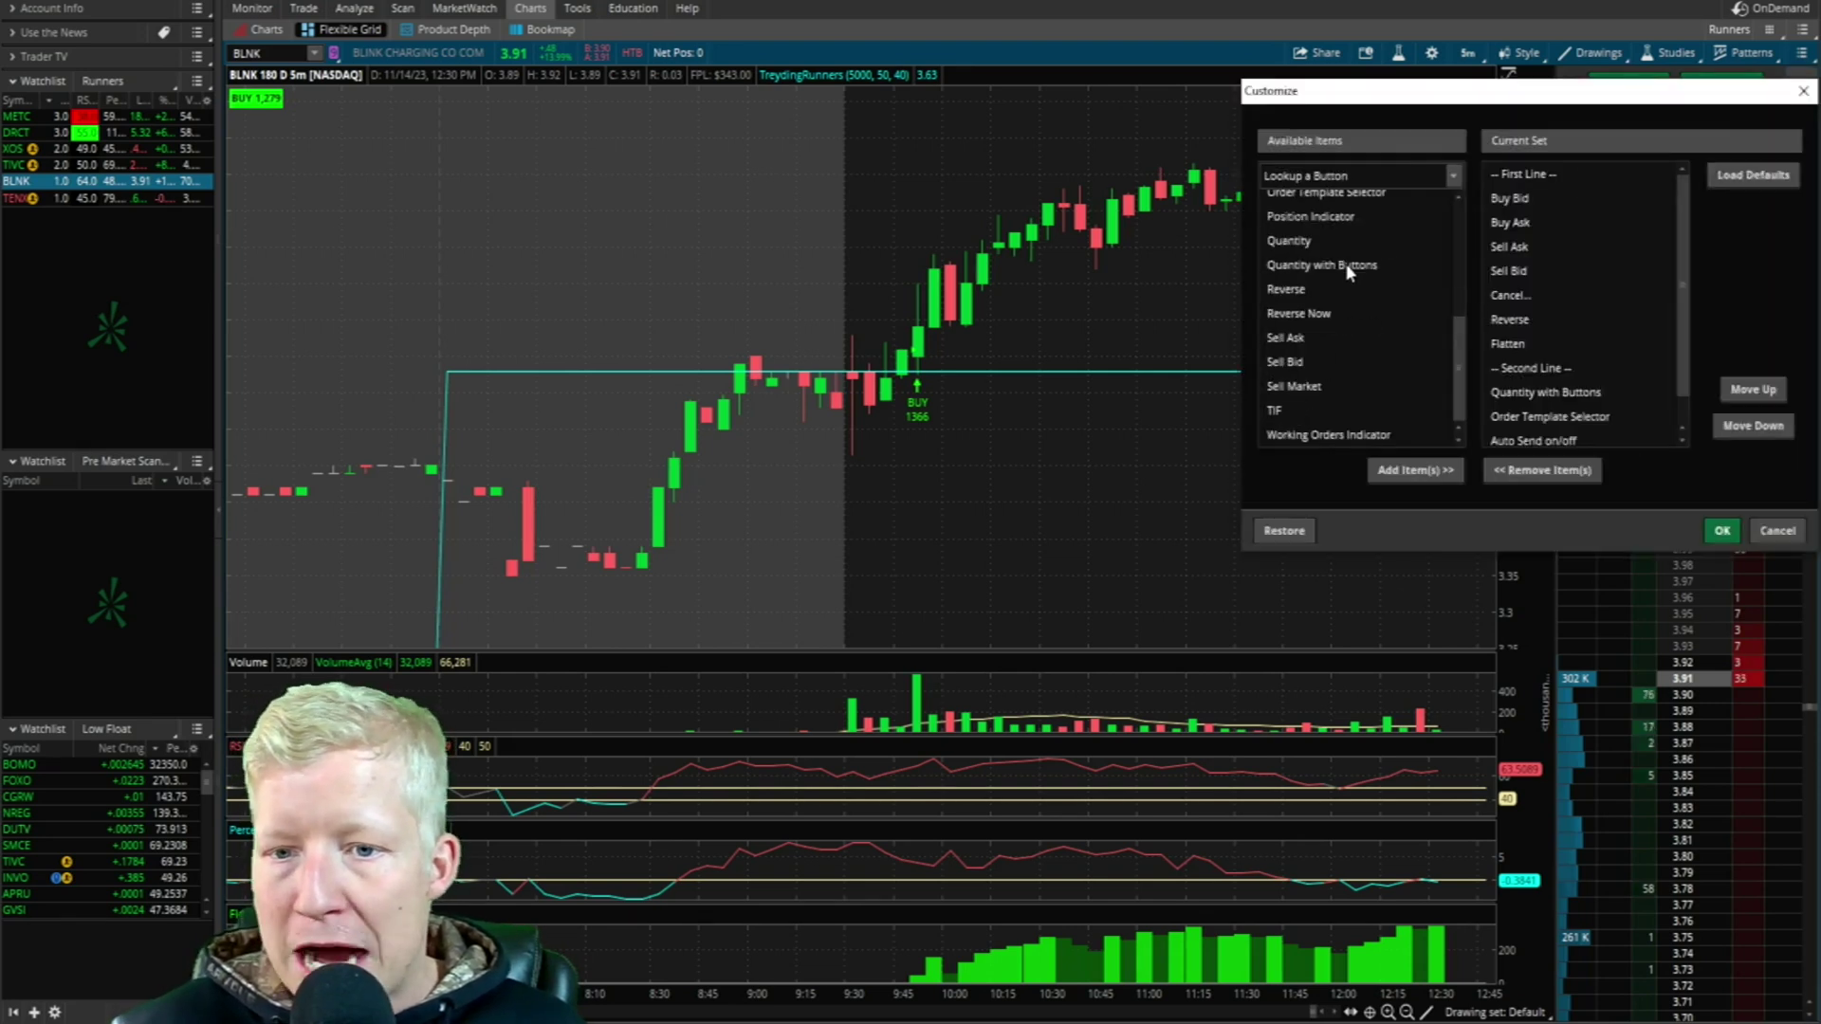
scroll(1352, 313, up, 5)
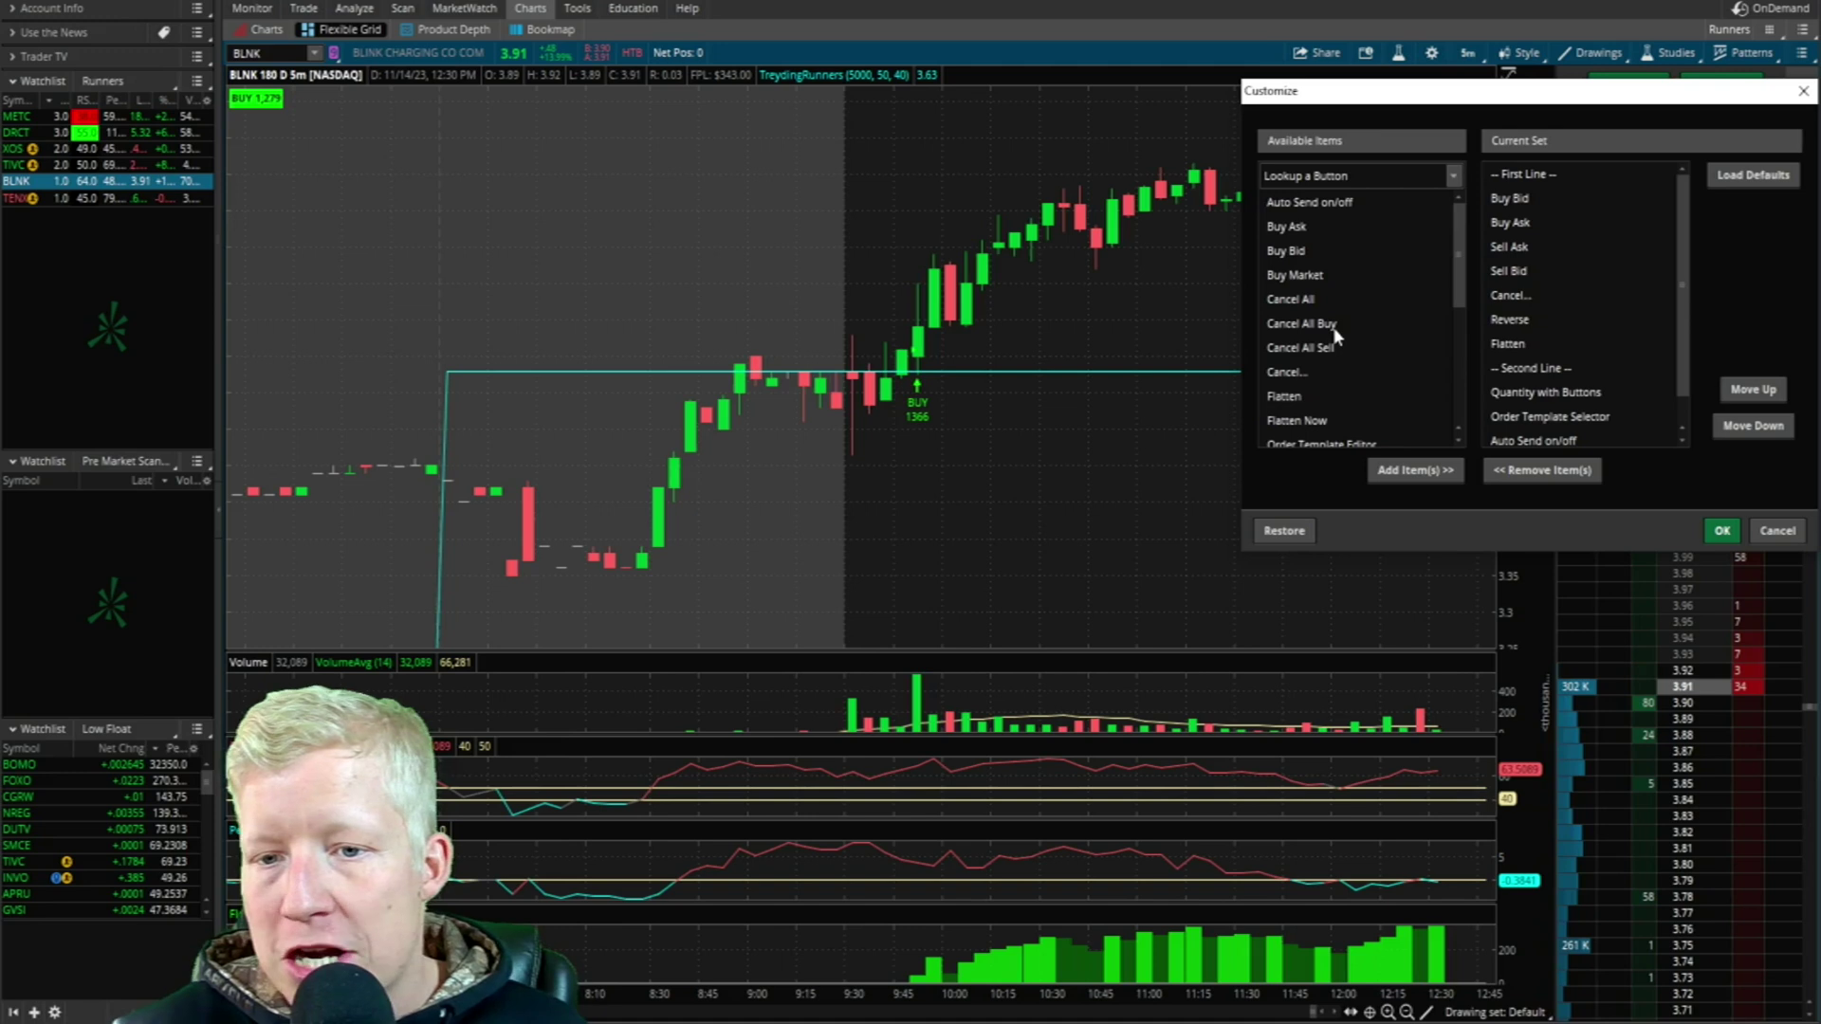
scroll(1337, 337, down, 5)
drag(1641, 99, 1253, 169)
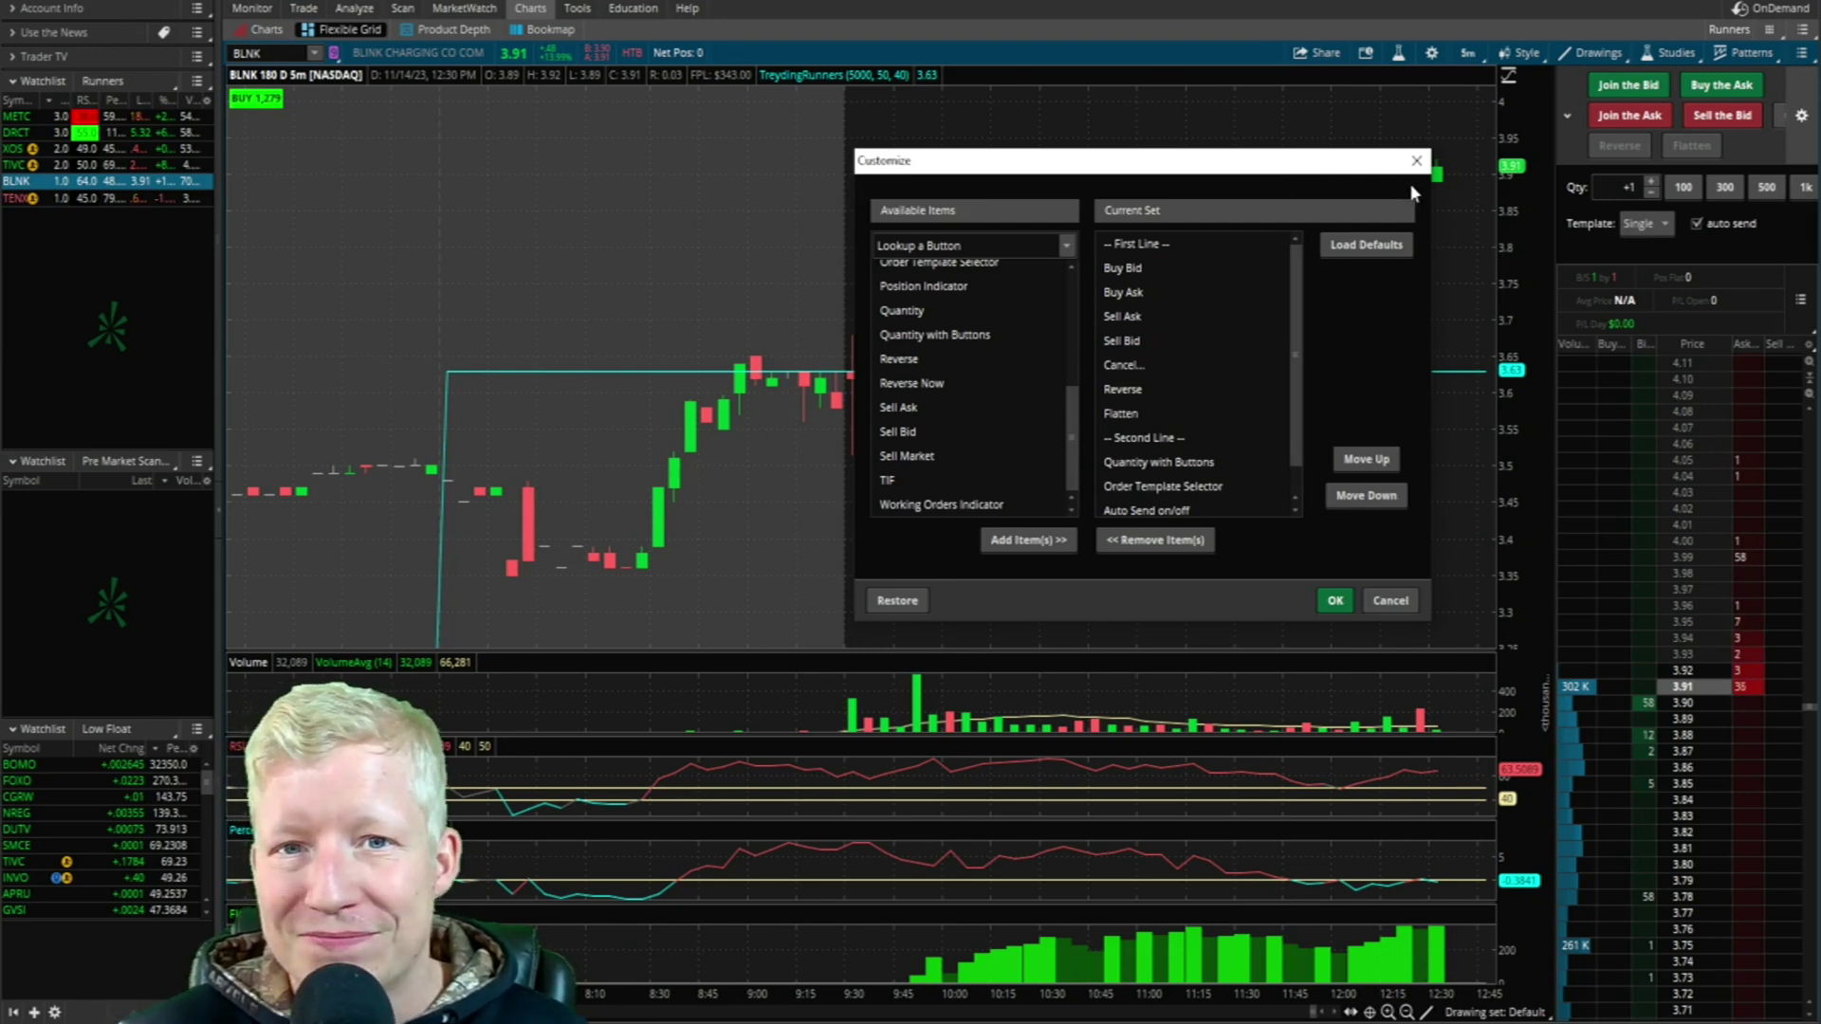
key(Return)
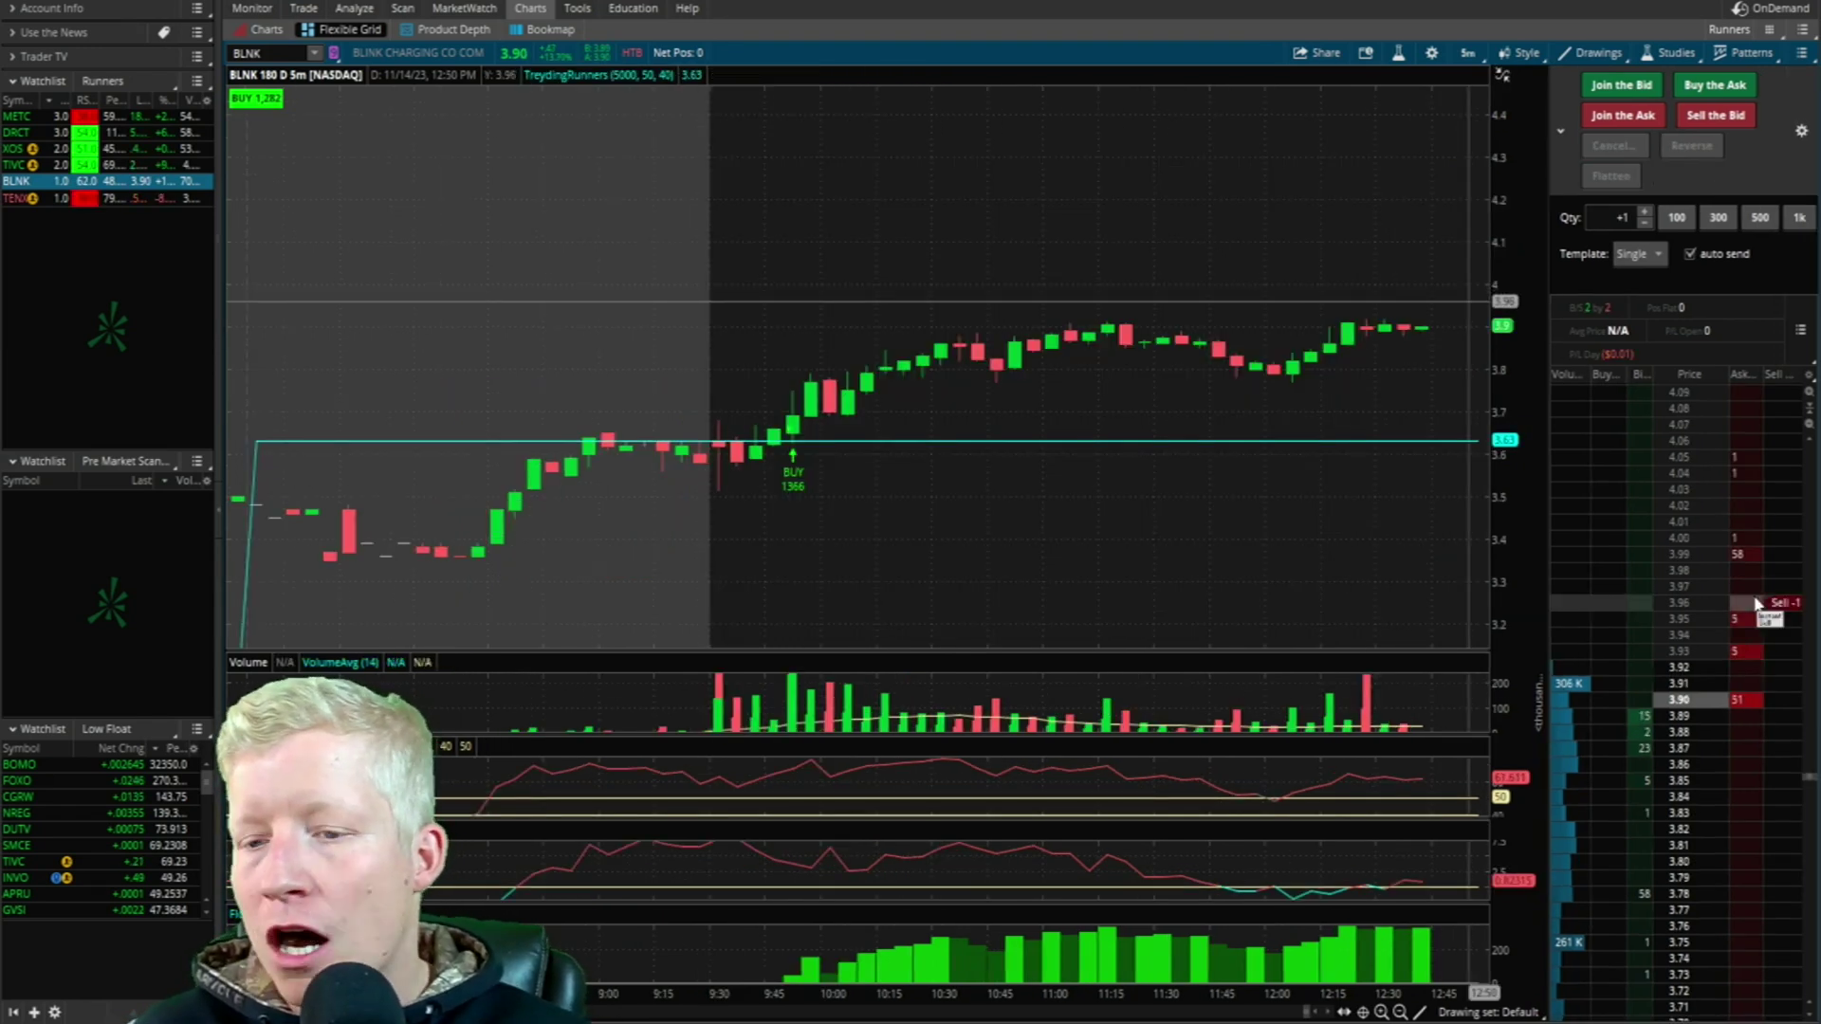
Step: Try coarser ladder price steps such as 0.05, then return to one-cent steps
click(1808, 424)
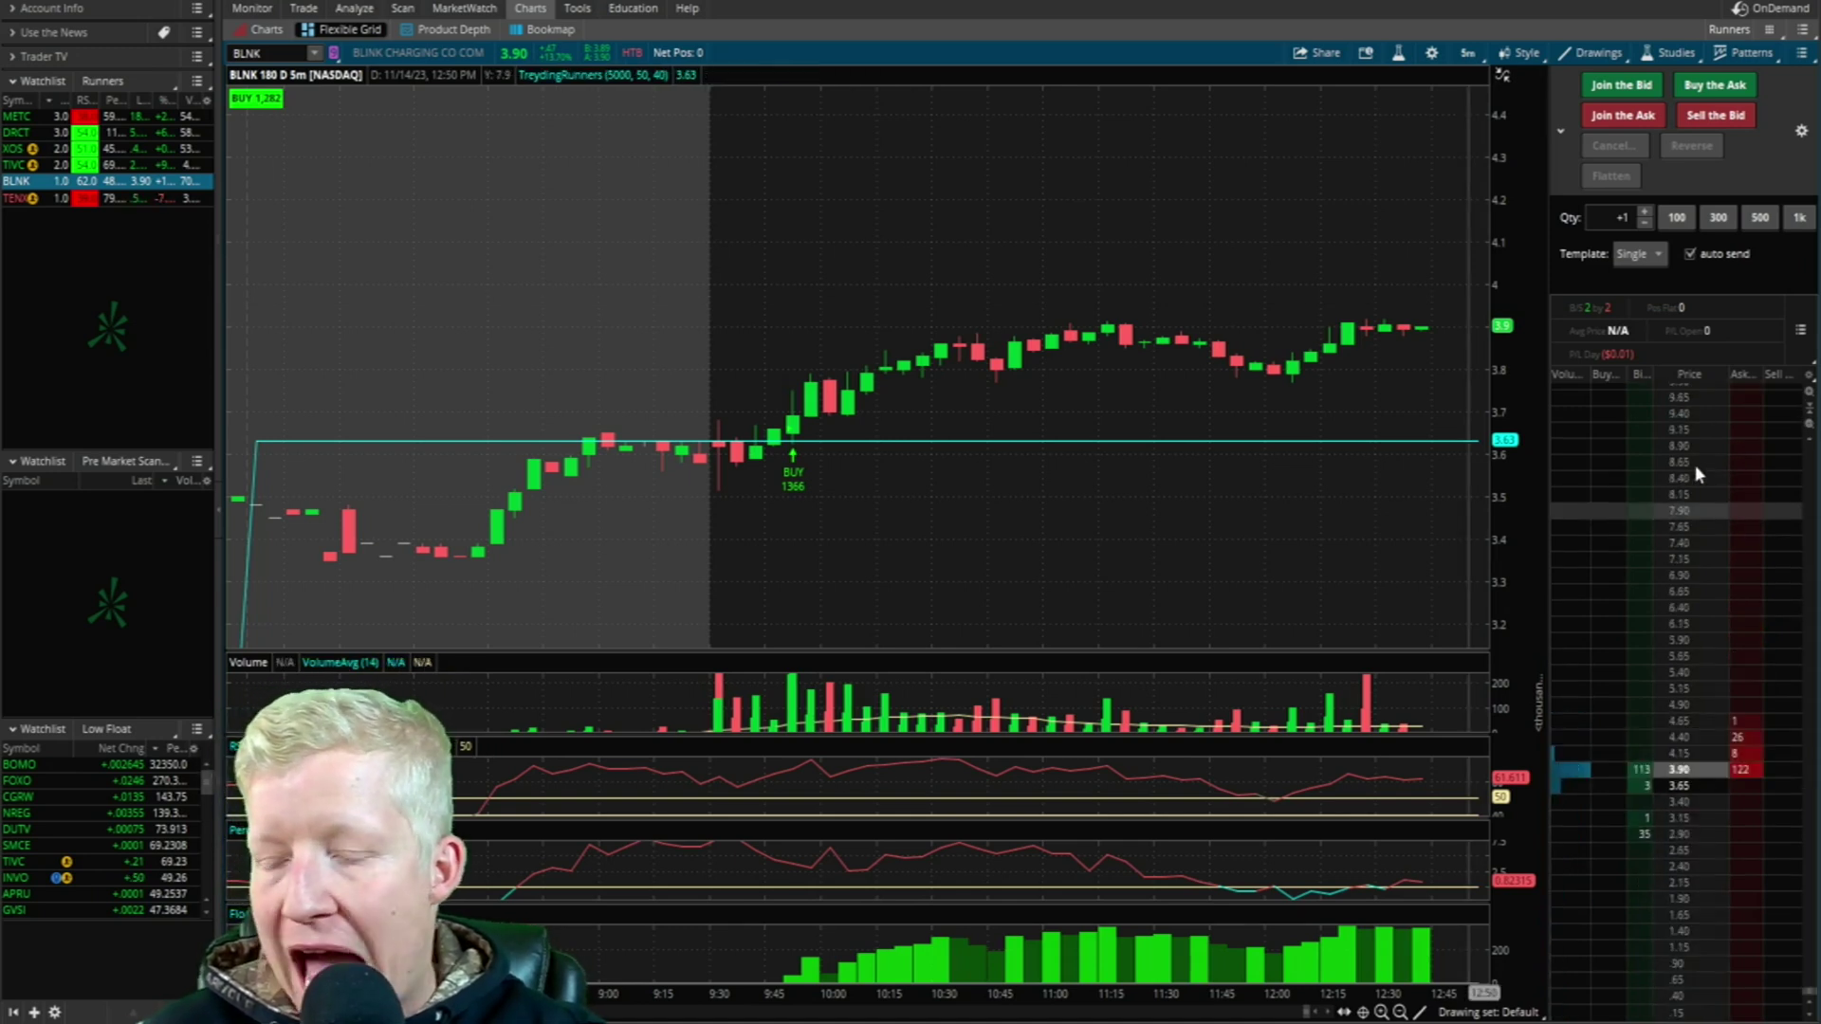
click(1809, 393)
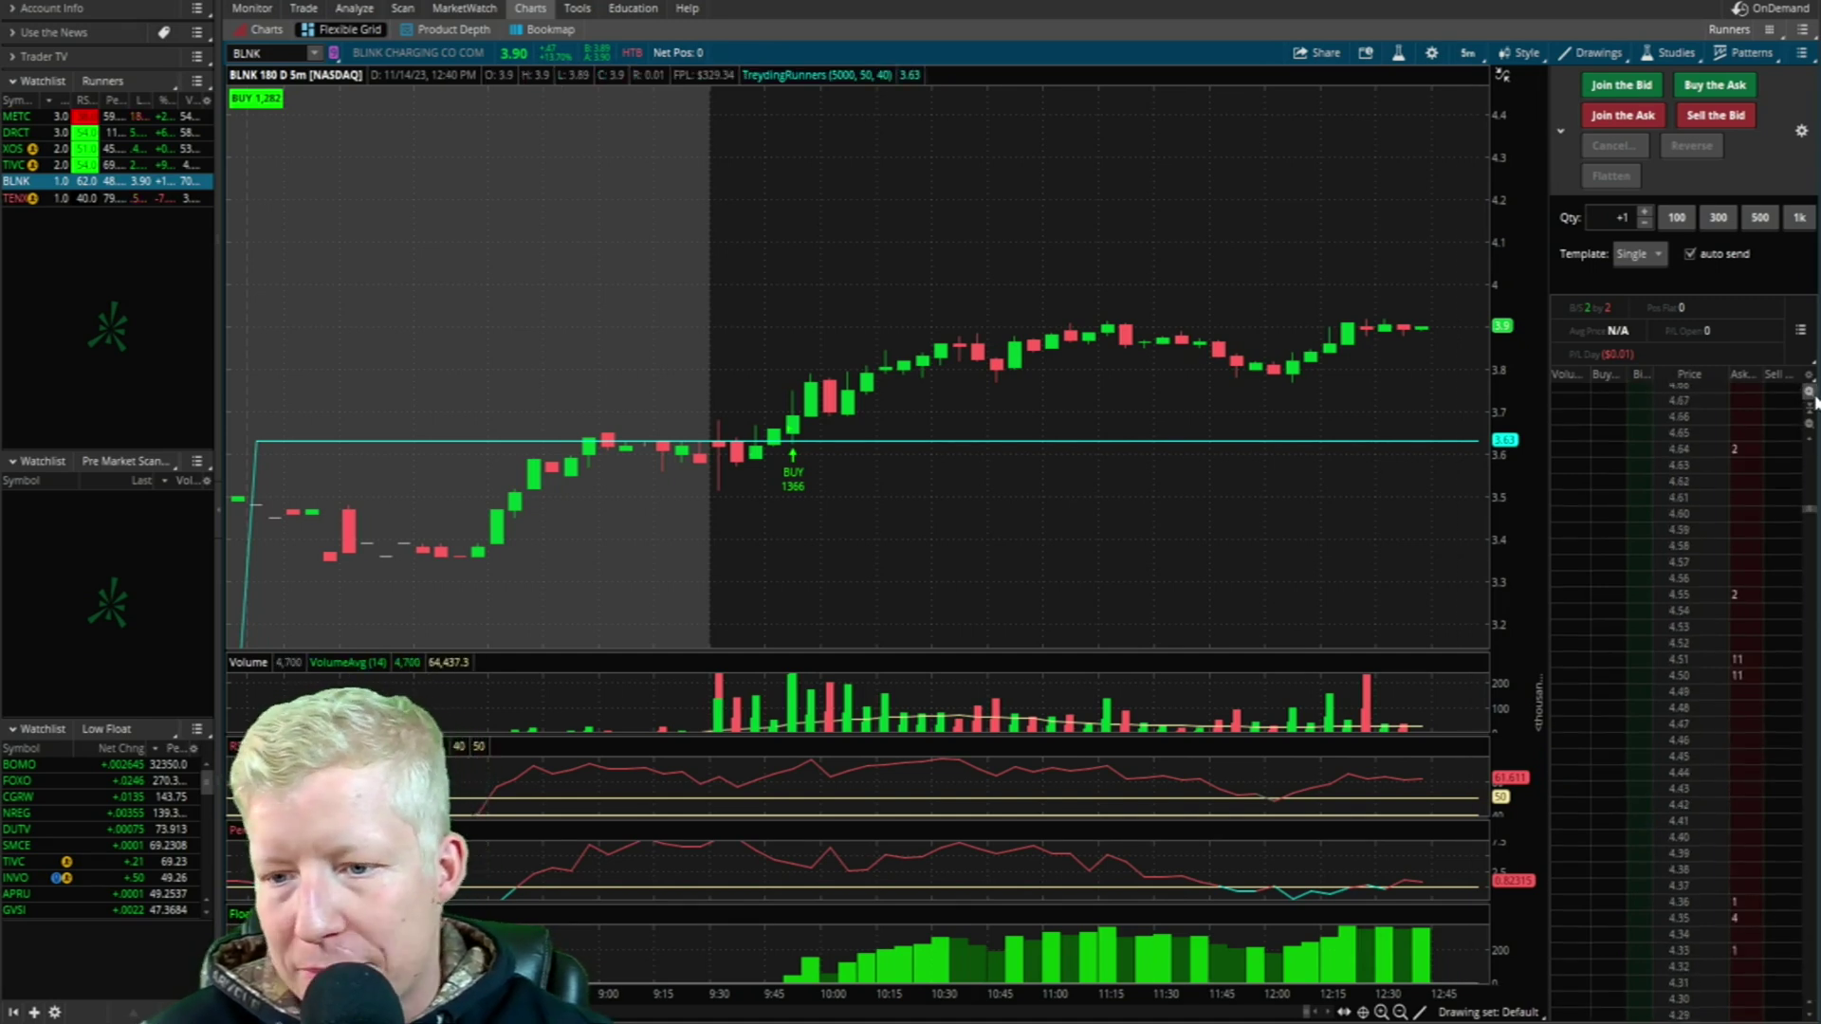
scroll(1752, 604, down, 10)
scroll(1752, 604, down, 5)
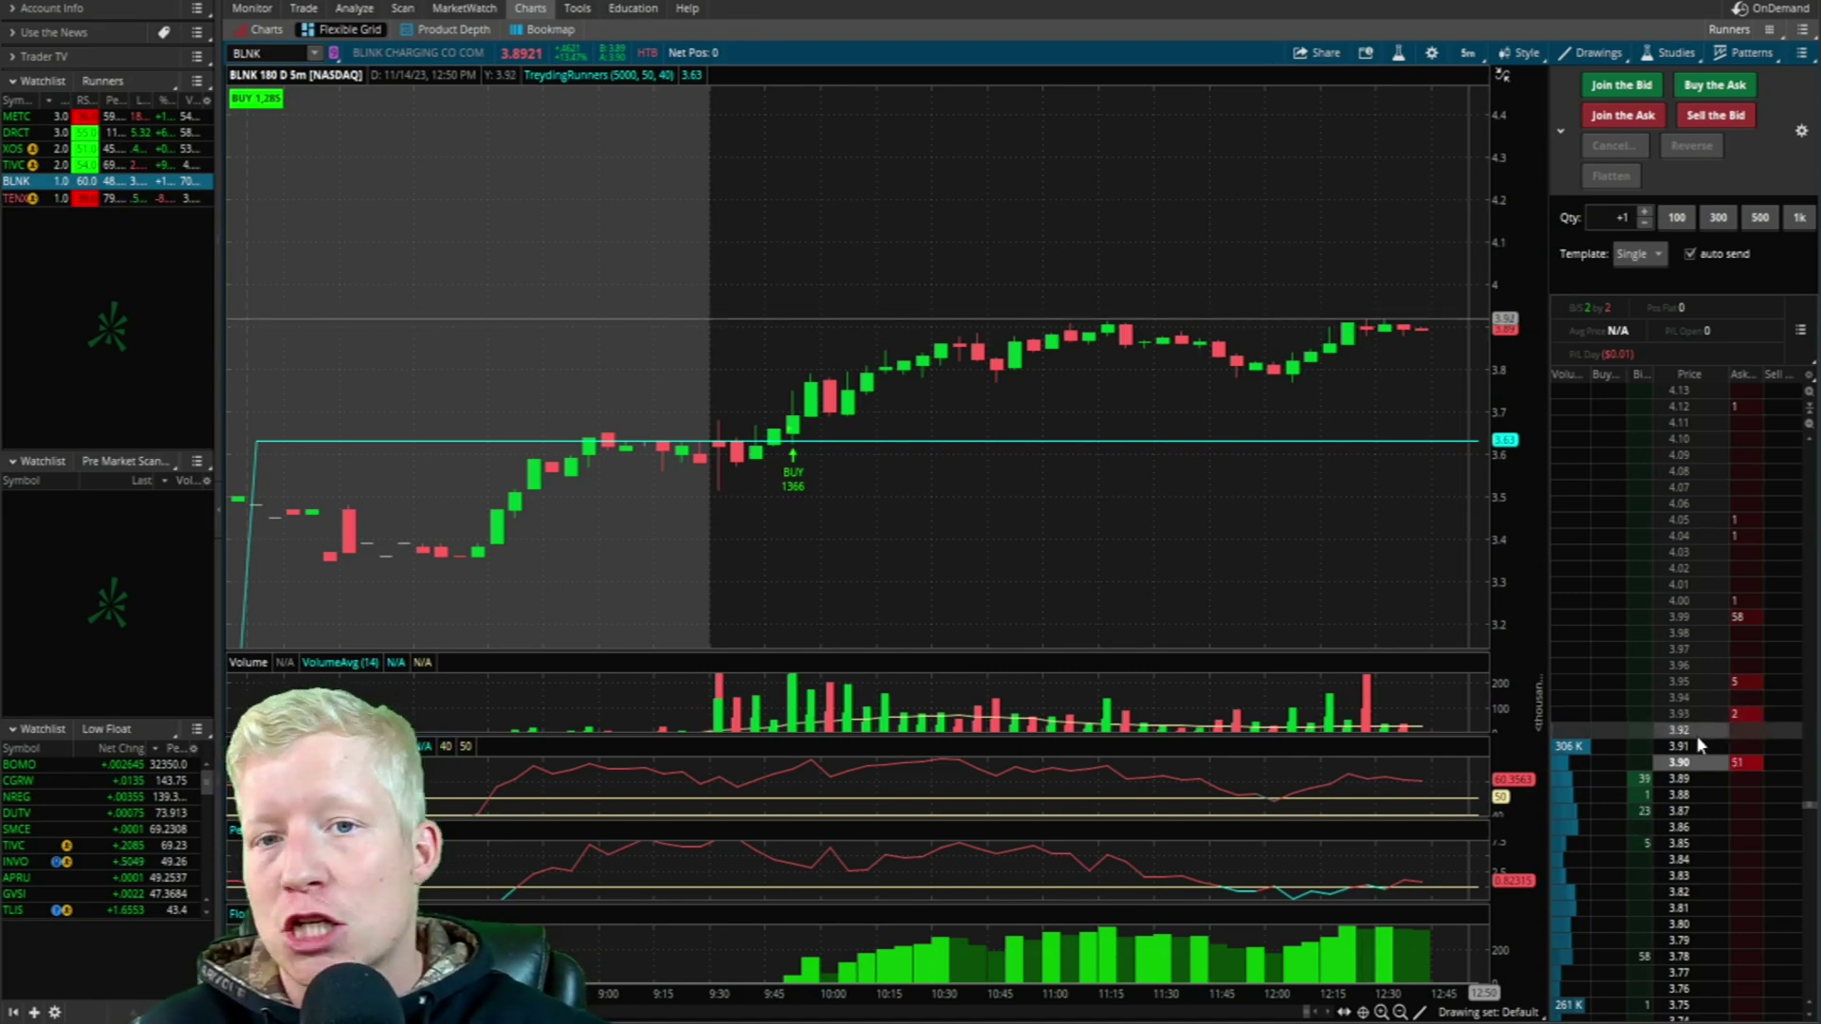
click(1805, 417)
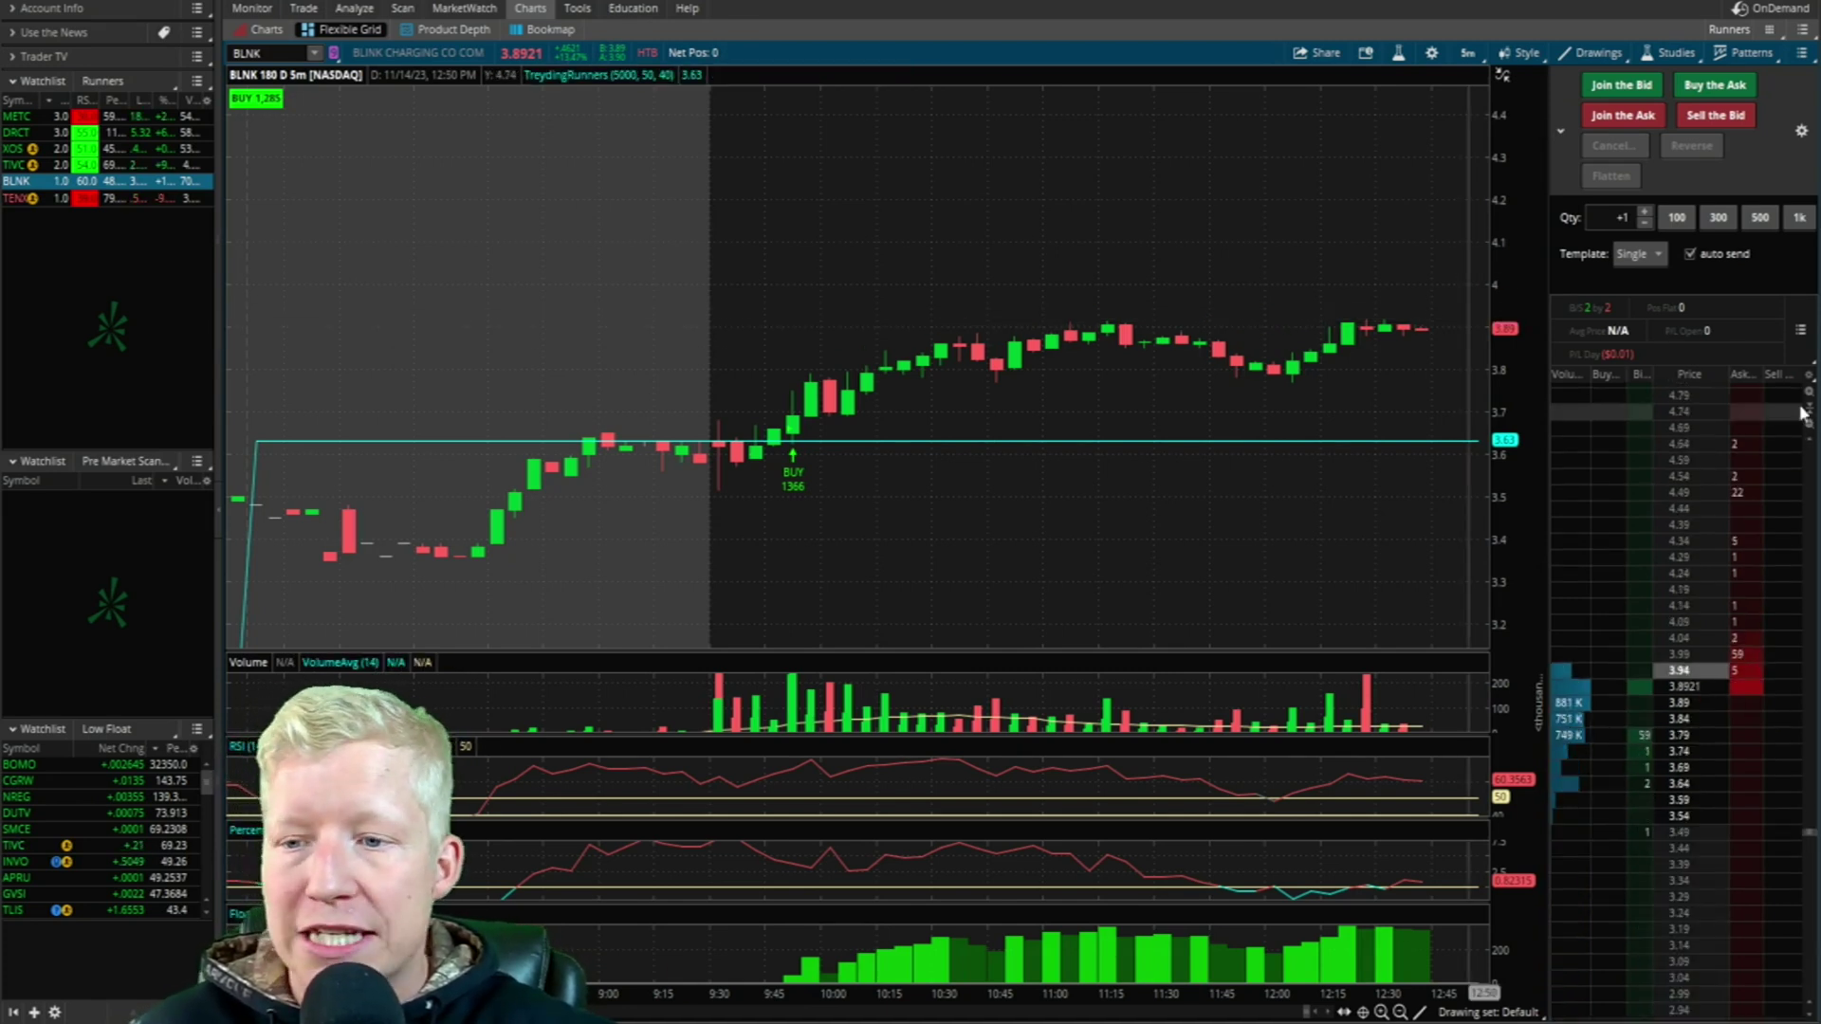
click(1807, 392)
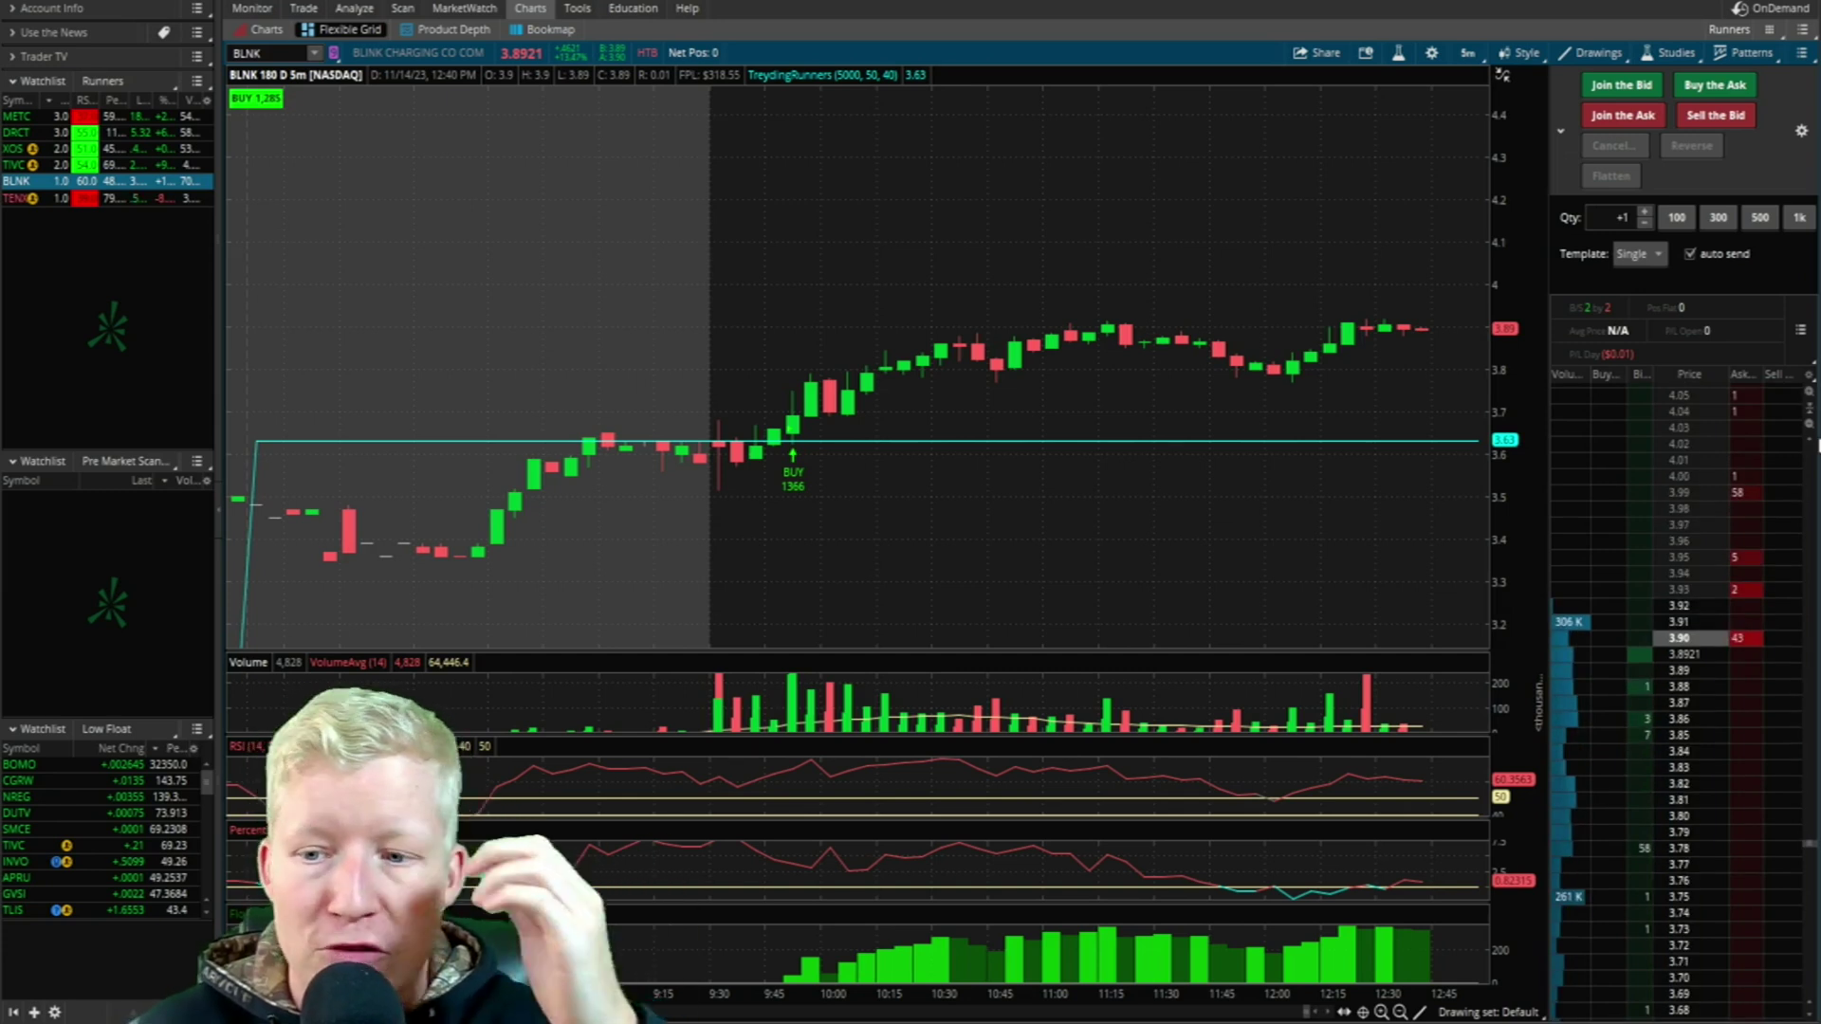
Step: Drag the ladder column dividers to widen the Price column so prices like 3.905 show
drag(1655, 375, 1659, 378)
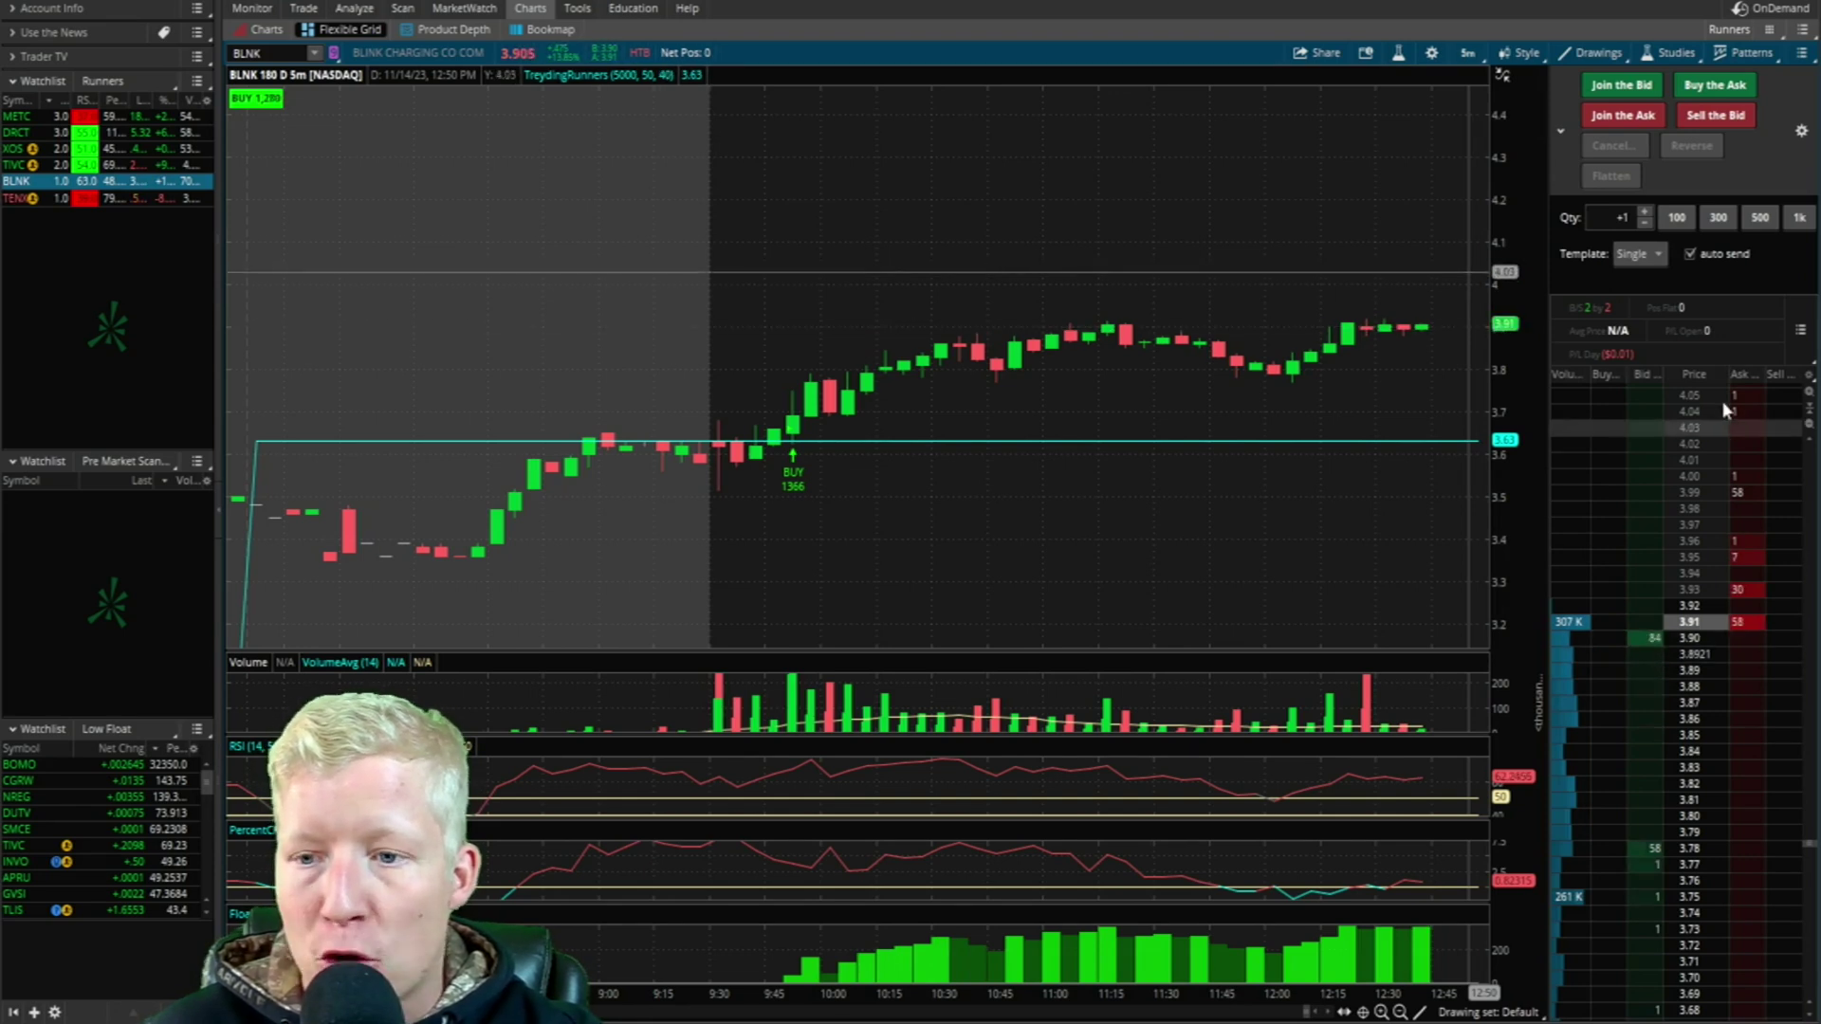
drag(1726, 380, 1715, 379)
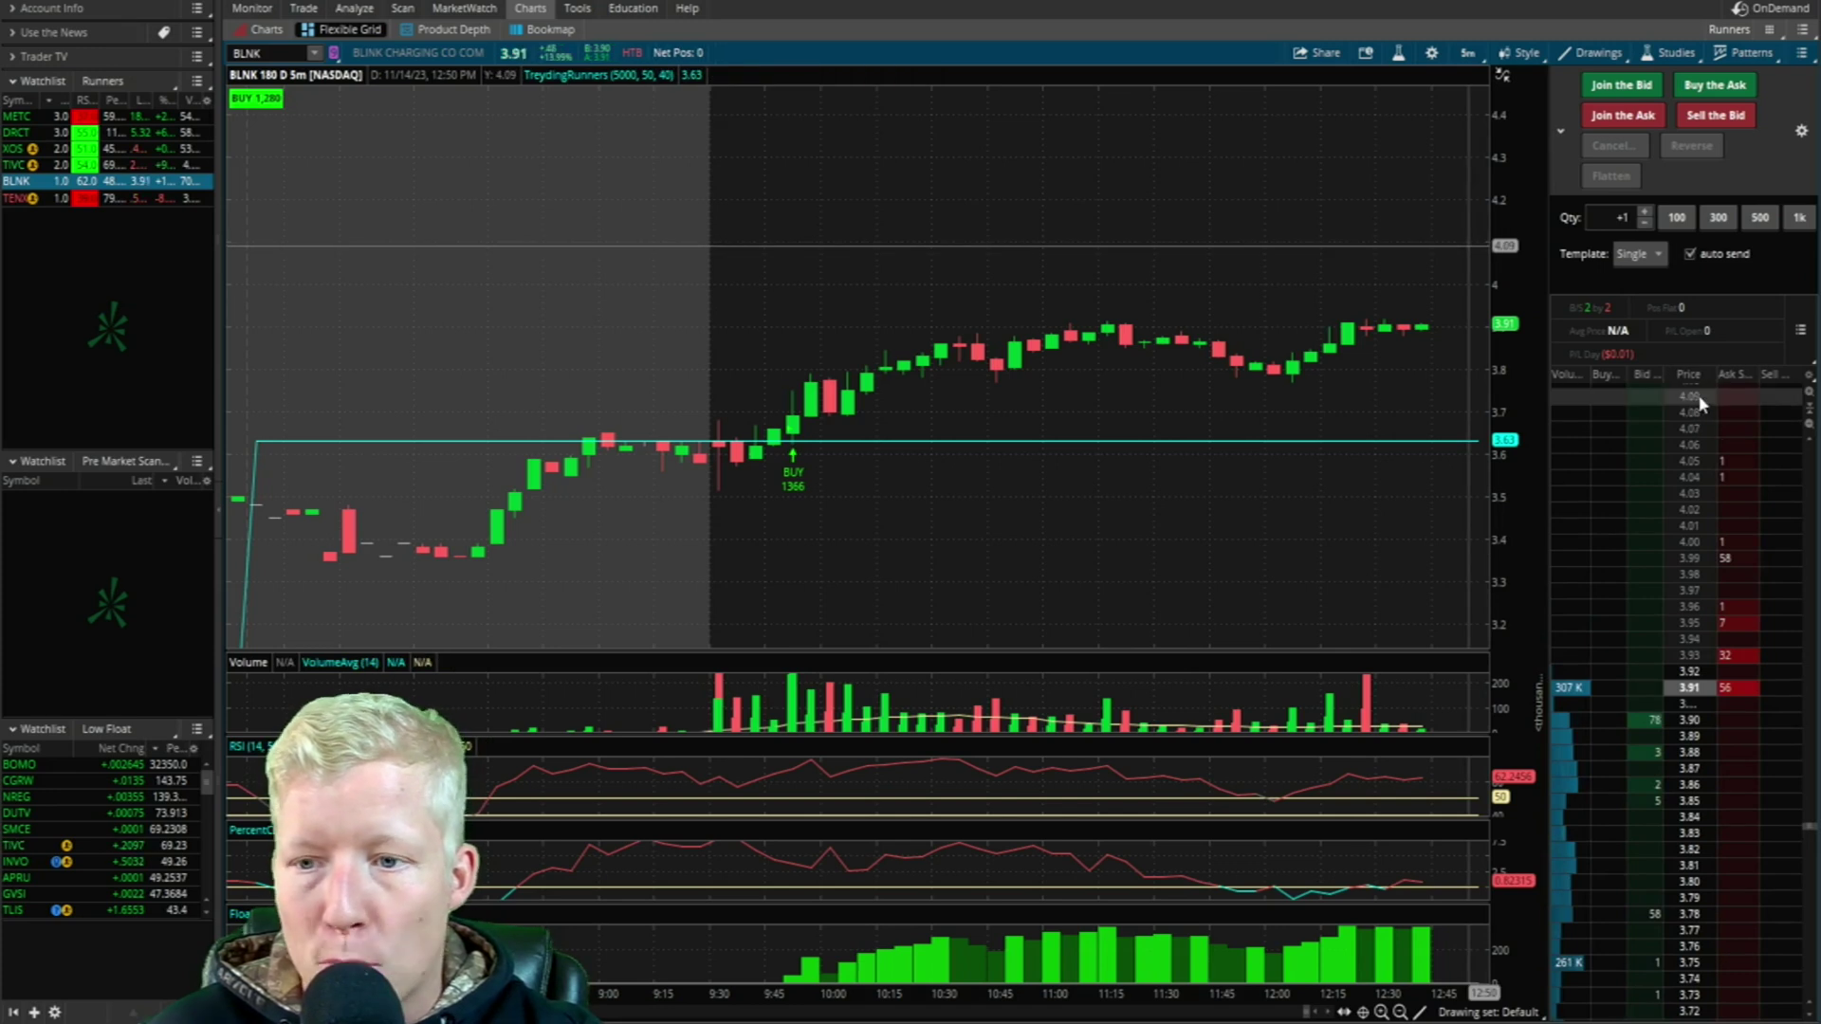
drag(1715, 374, 1657, 374)
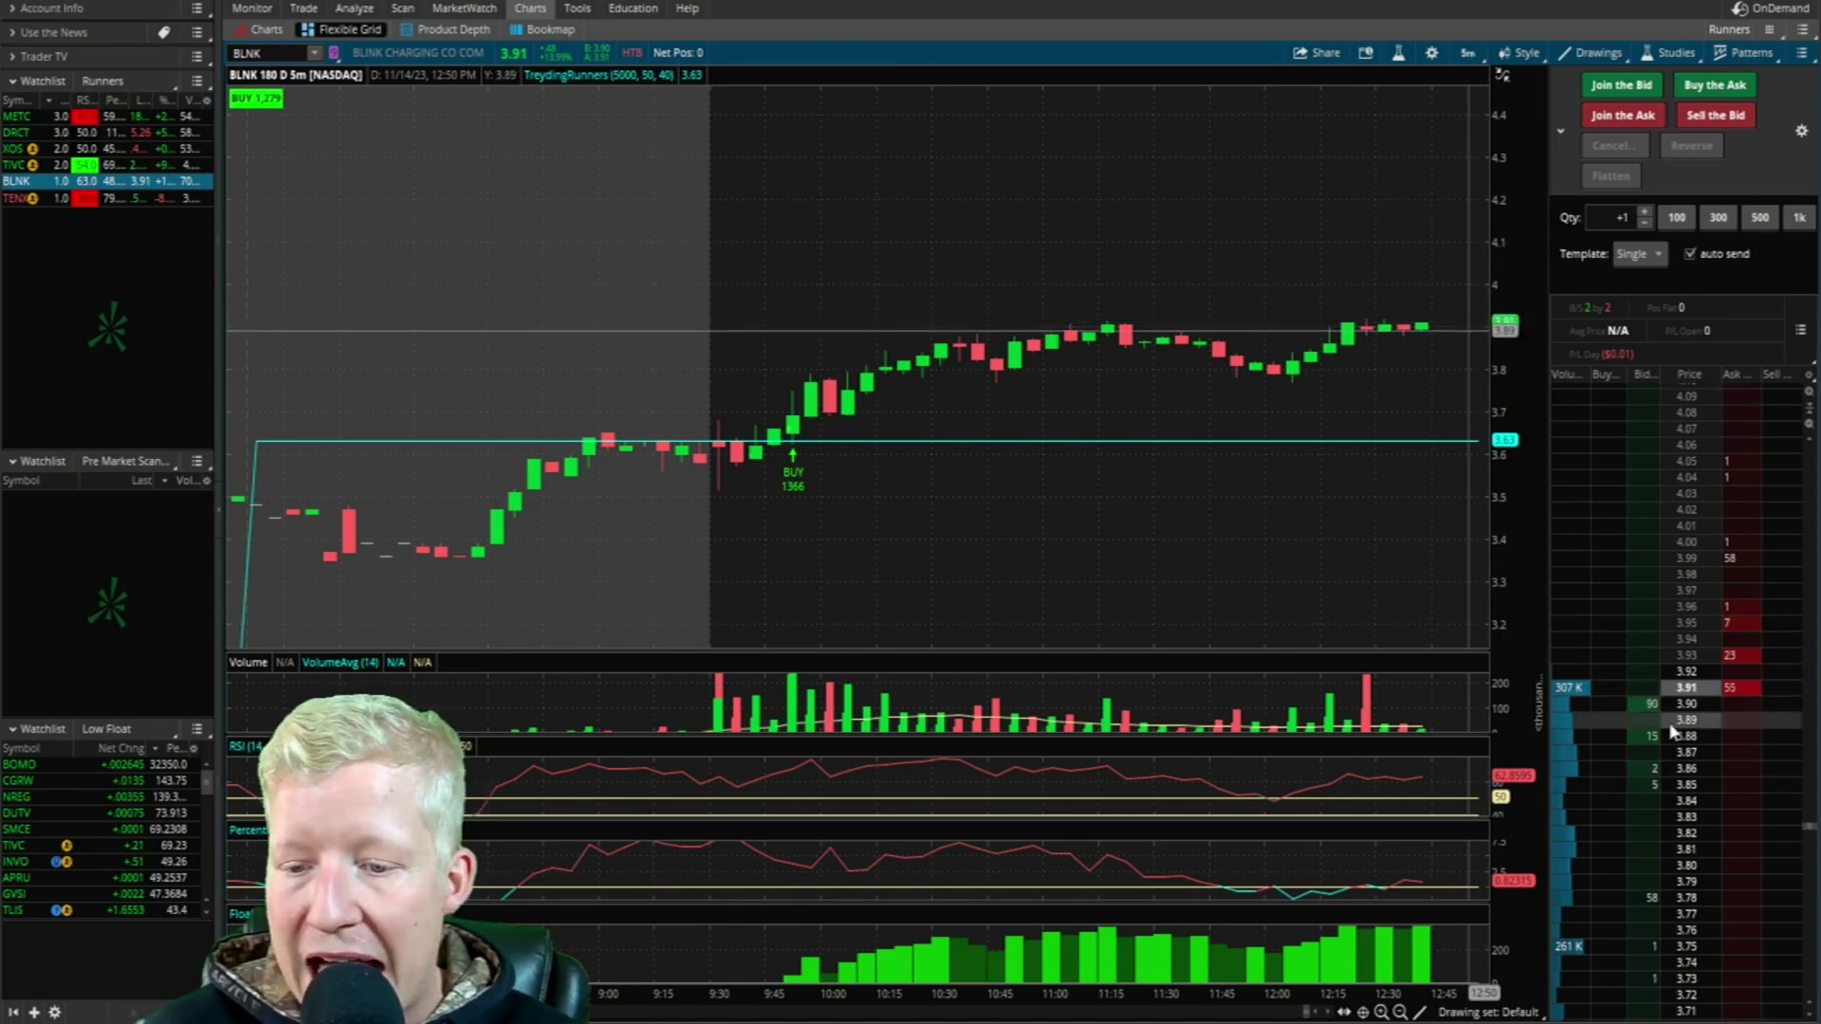
scroll(1679, 758, down, 5)
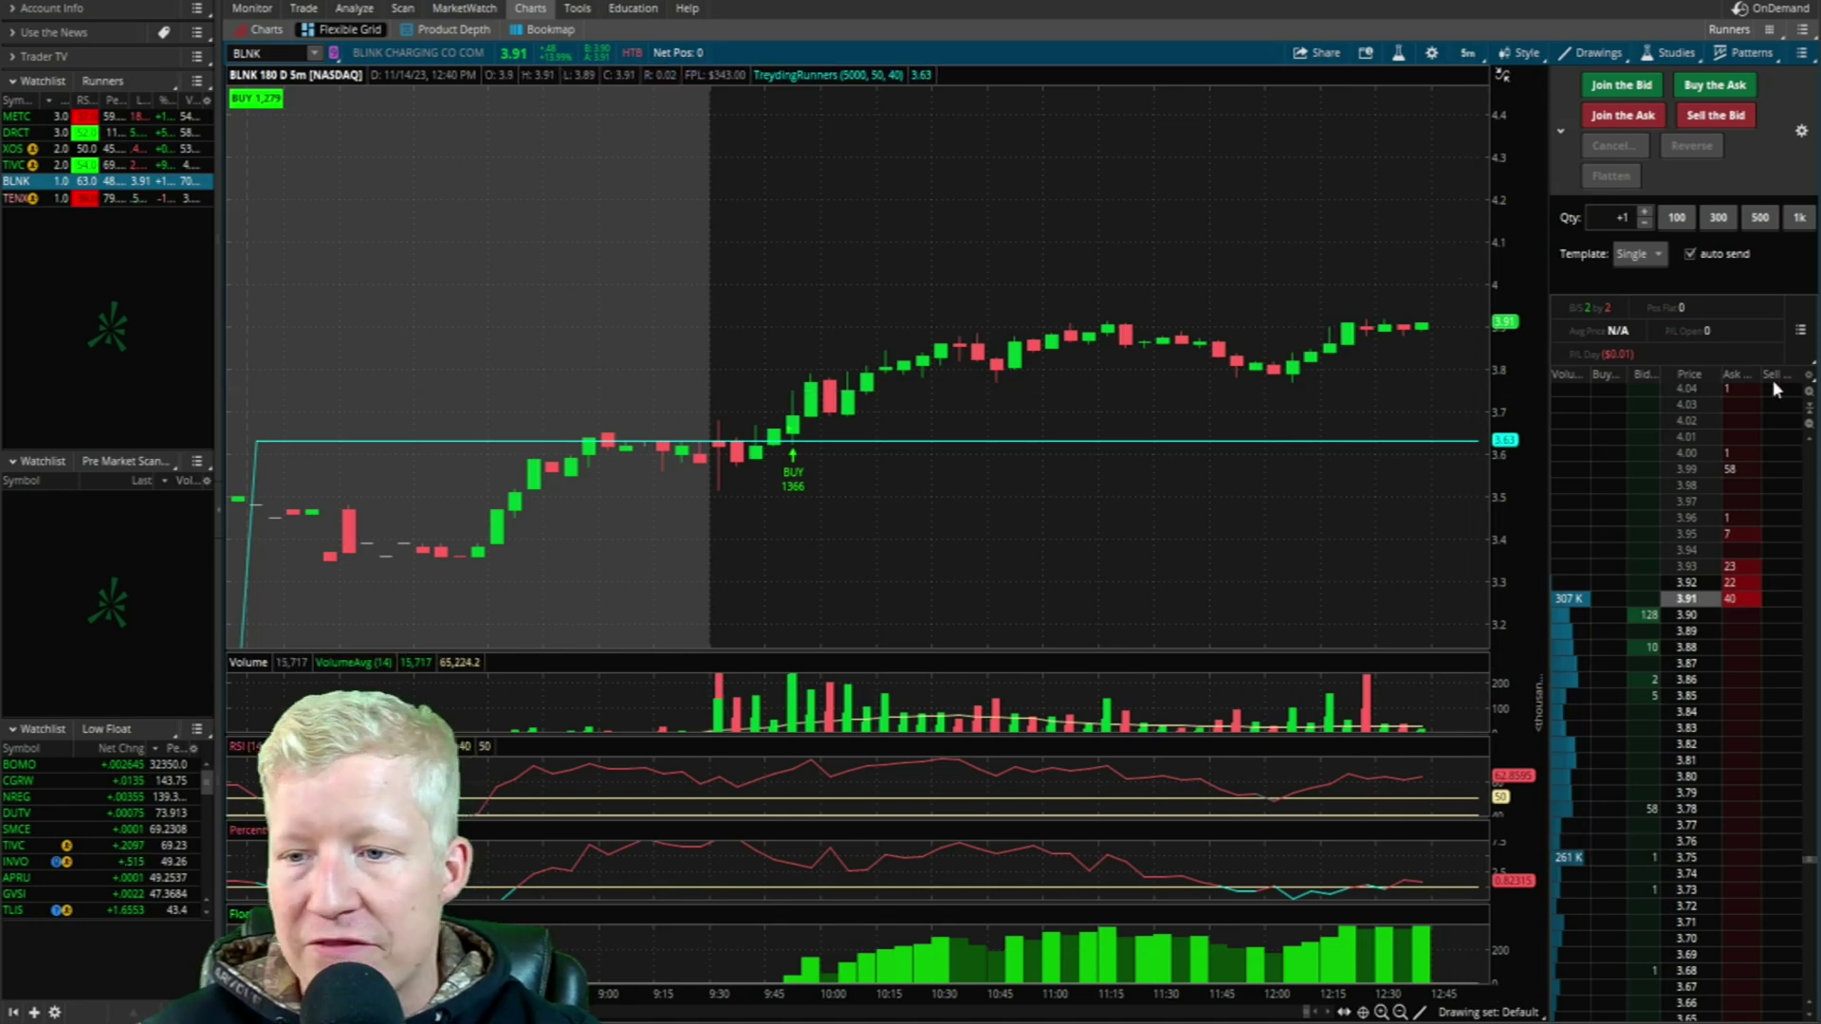
Step: In the ladder gear menu, keep Show position summary on and enable Show studies from chart
click(1808, 377)
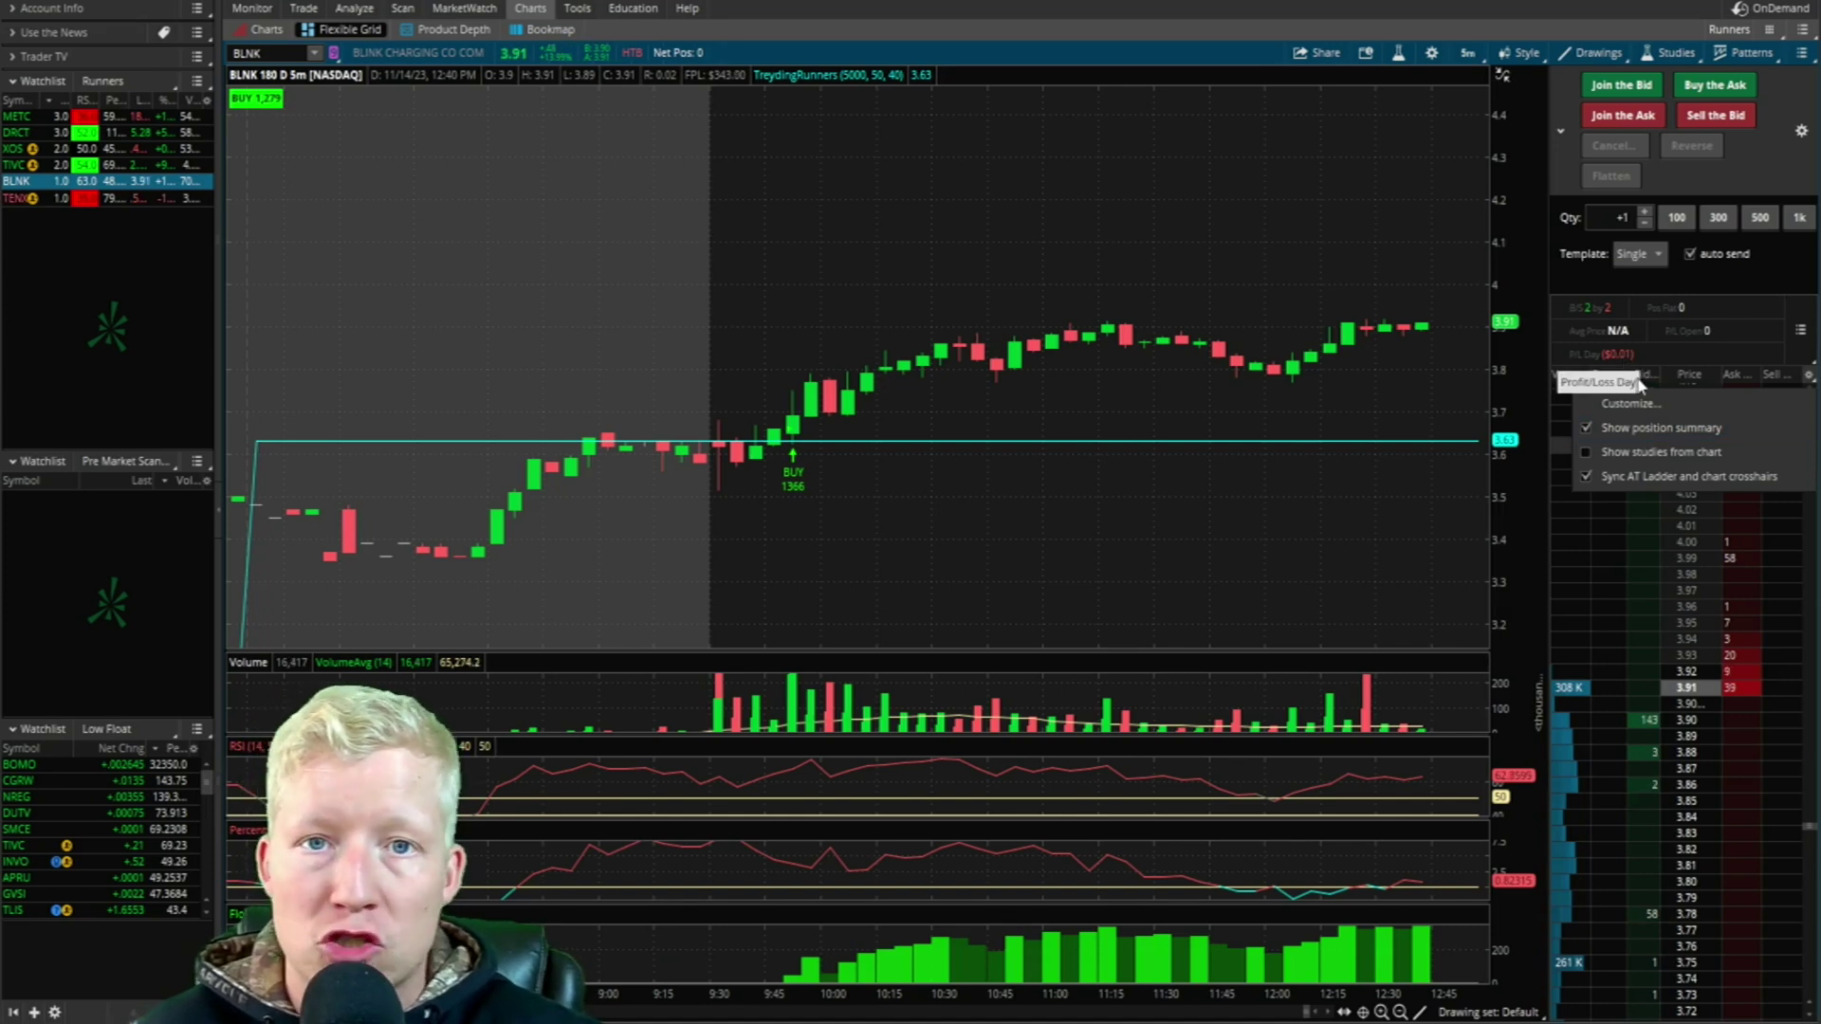
click(1690, 429)
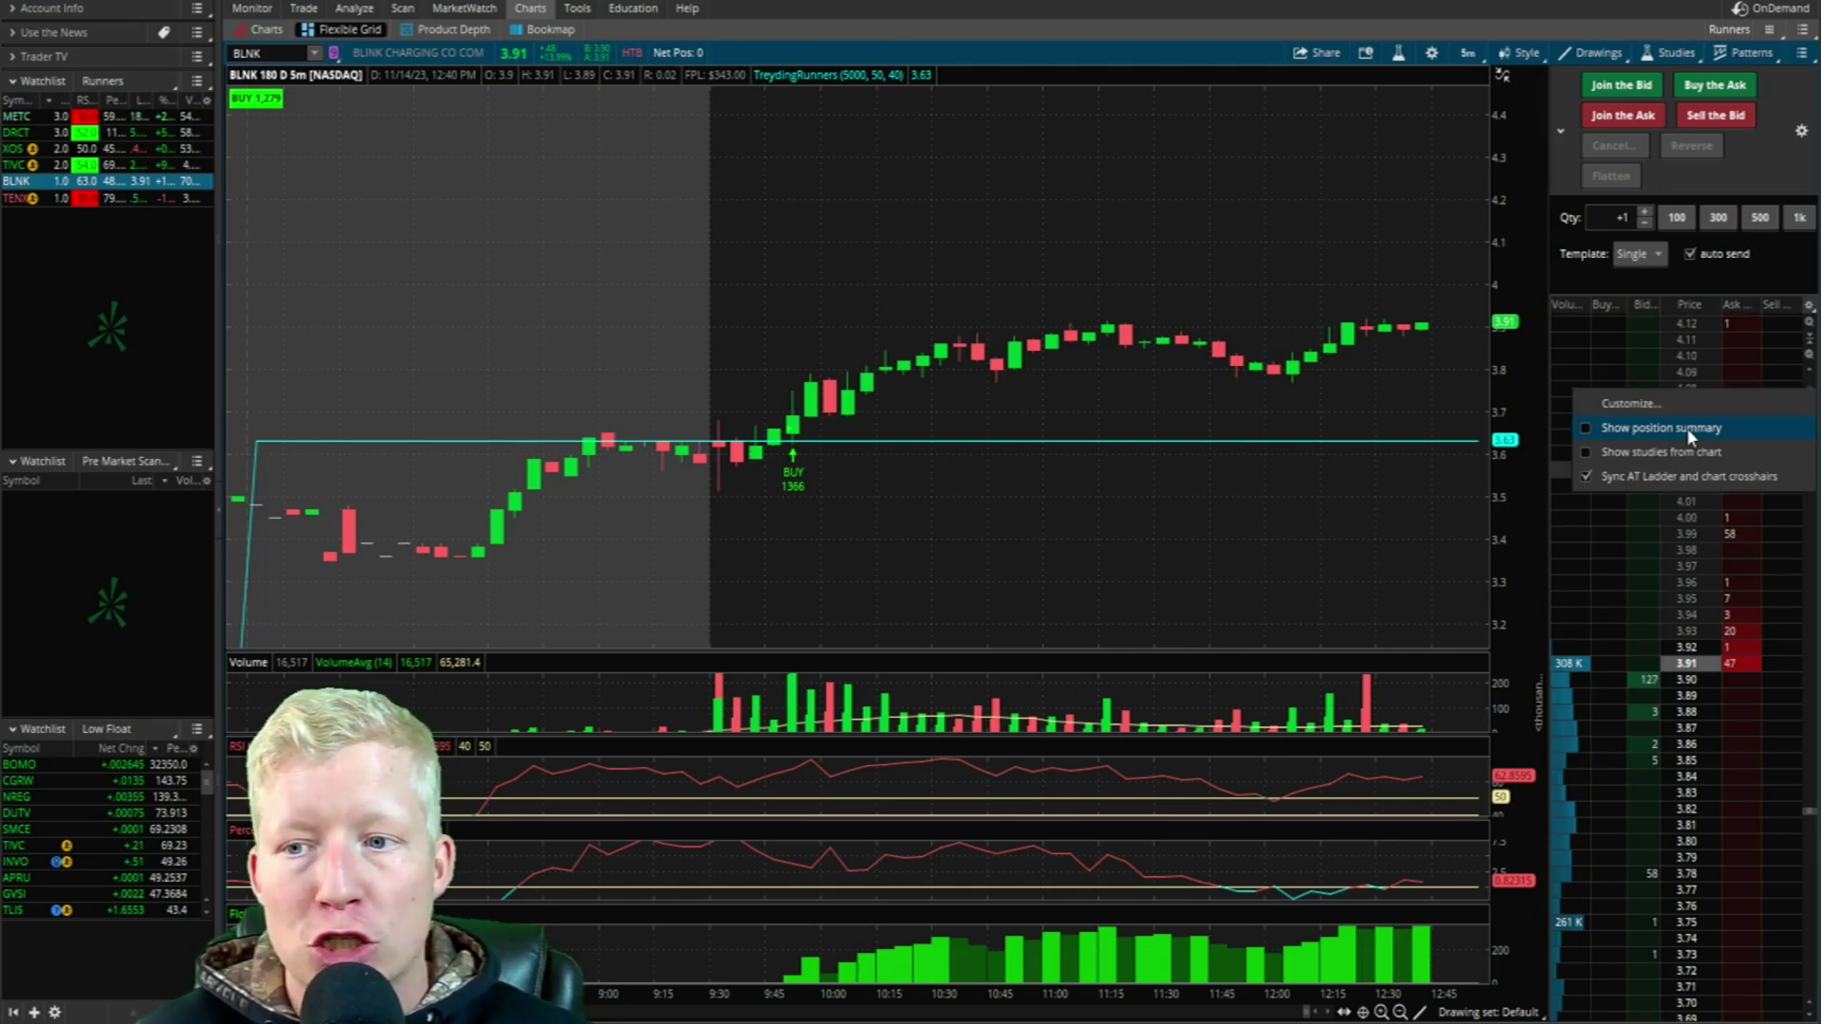
click(1686, 429)
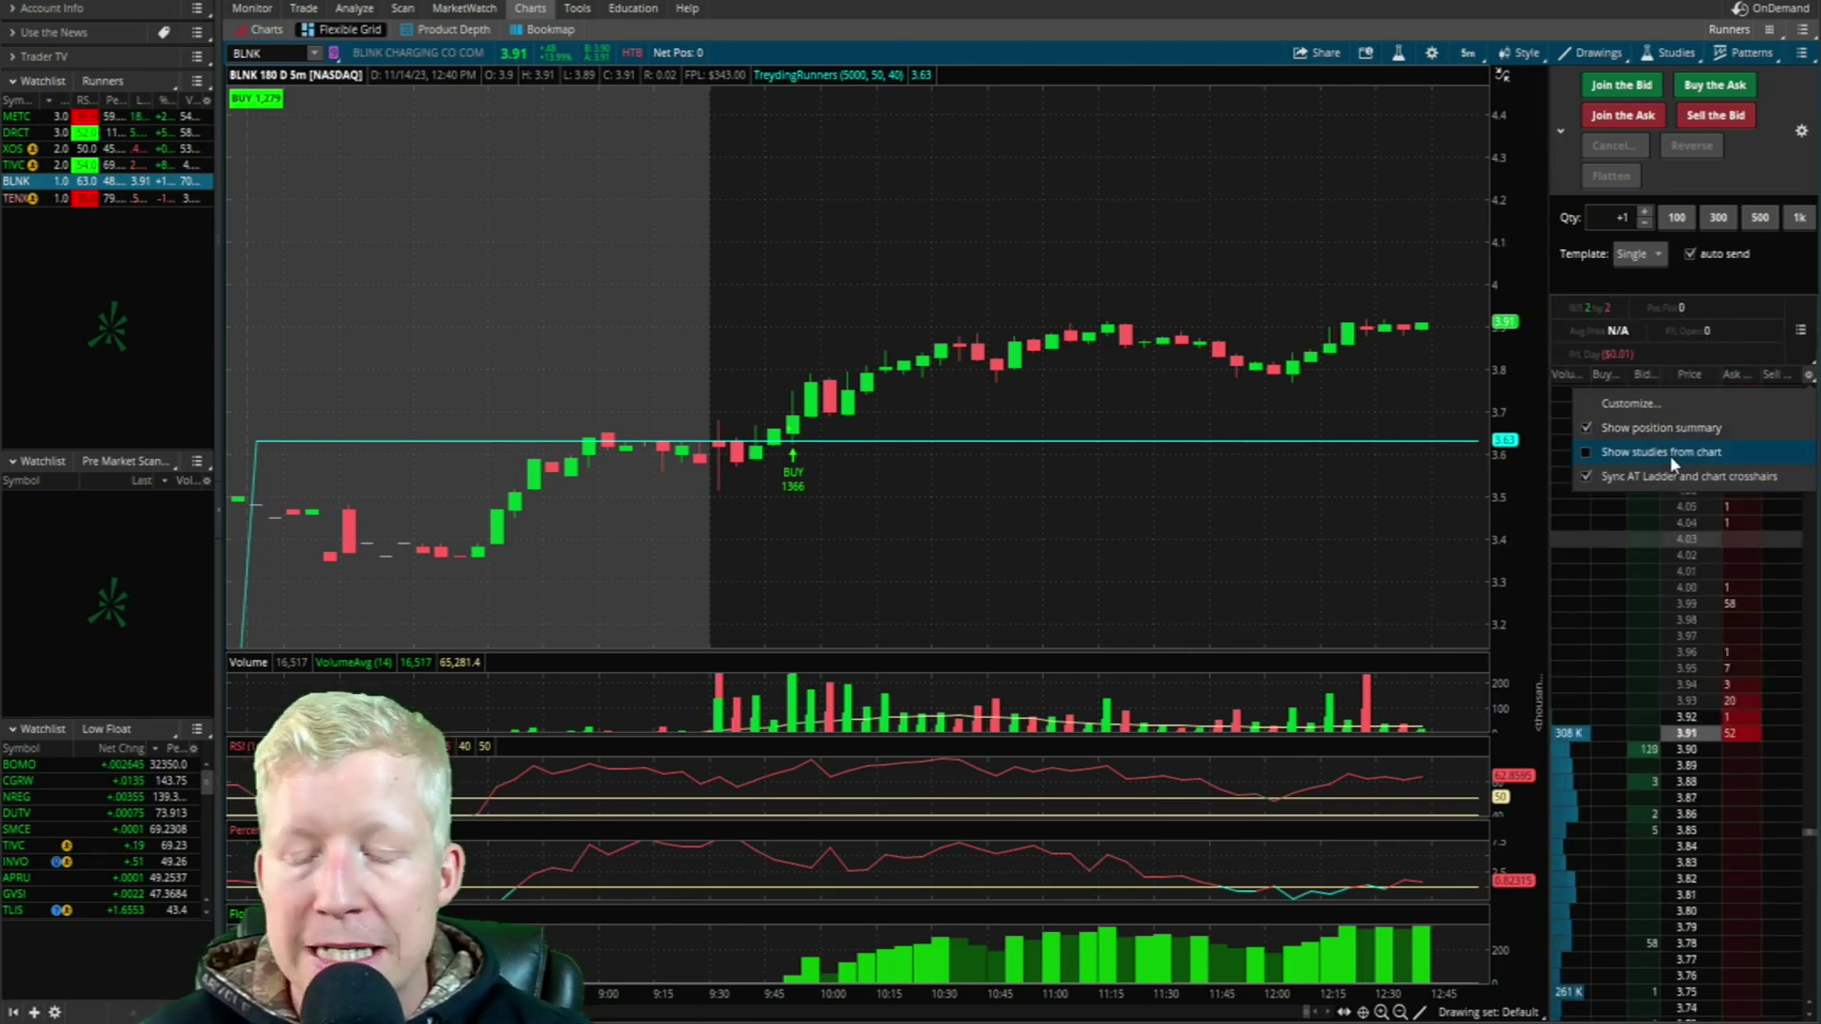
click(1669, 453)
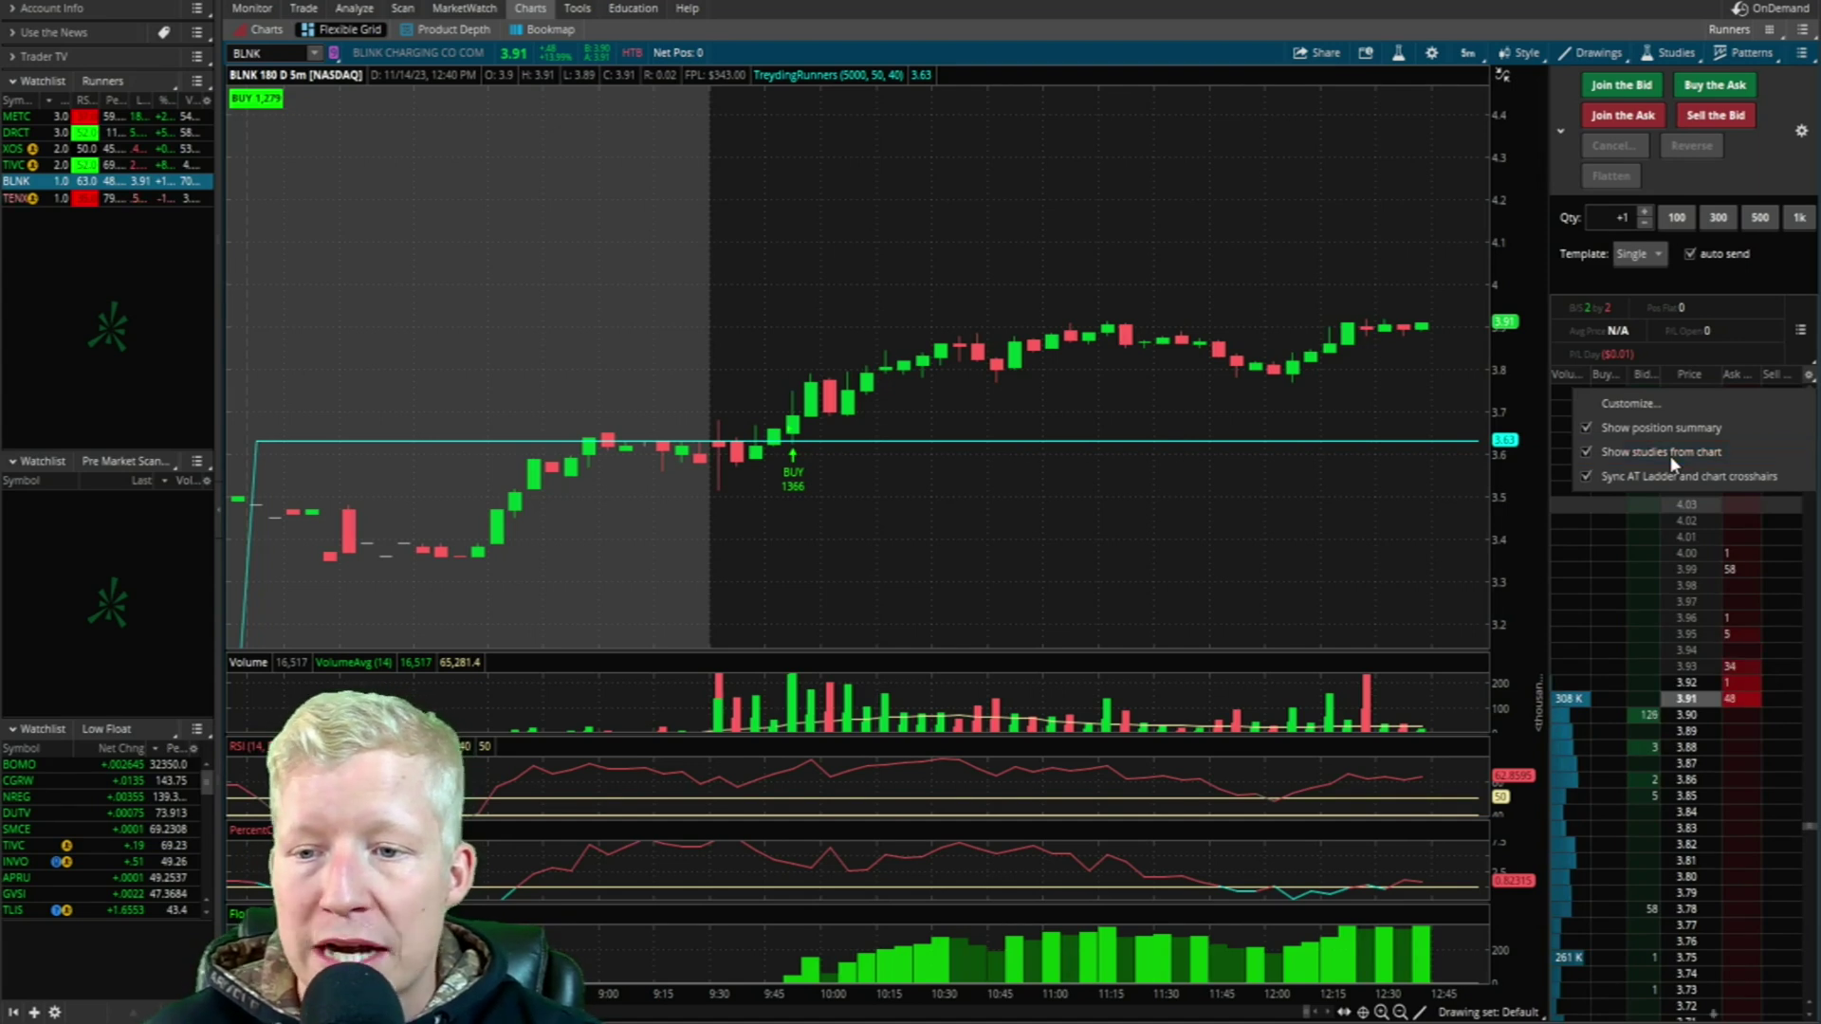
click(1745, 313)
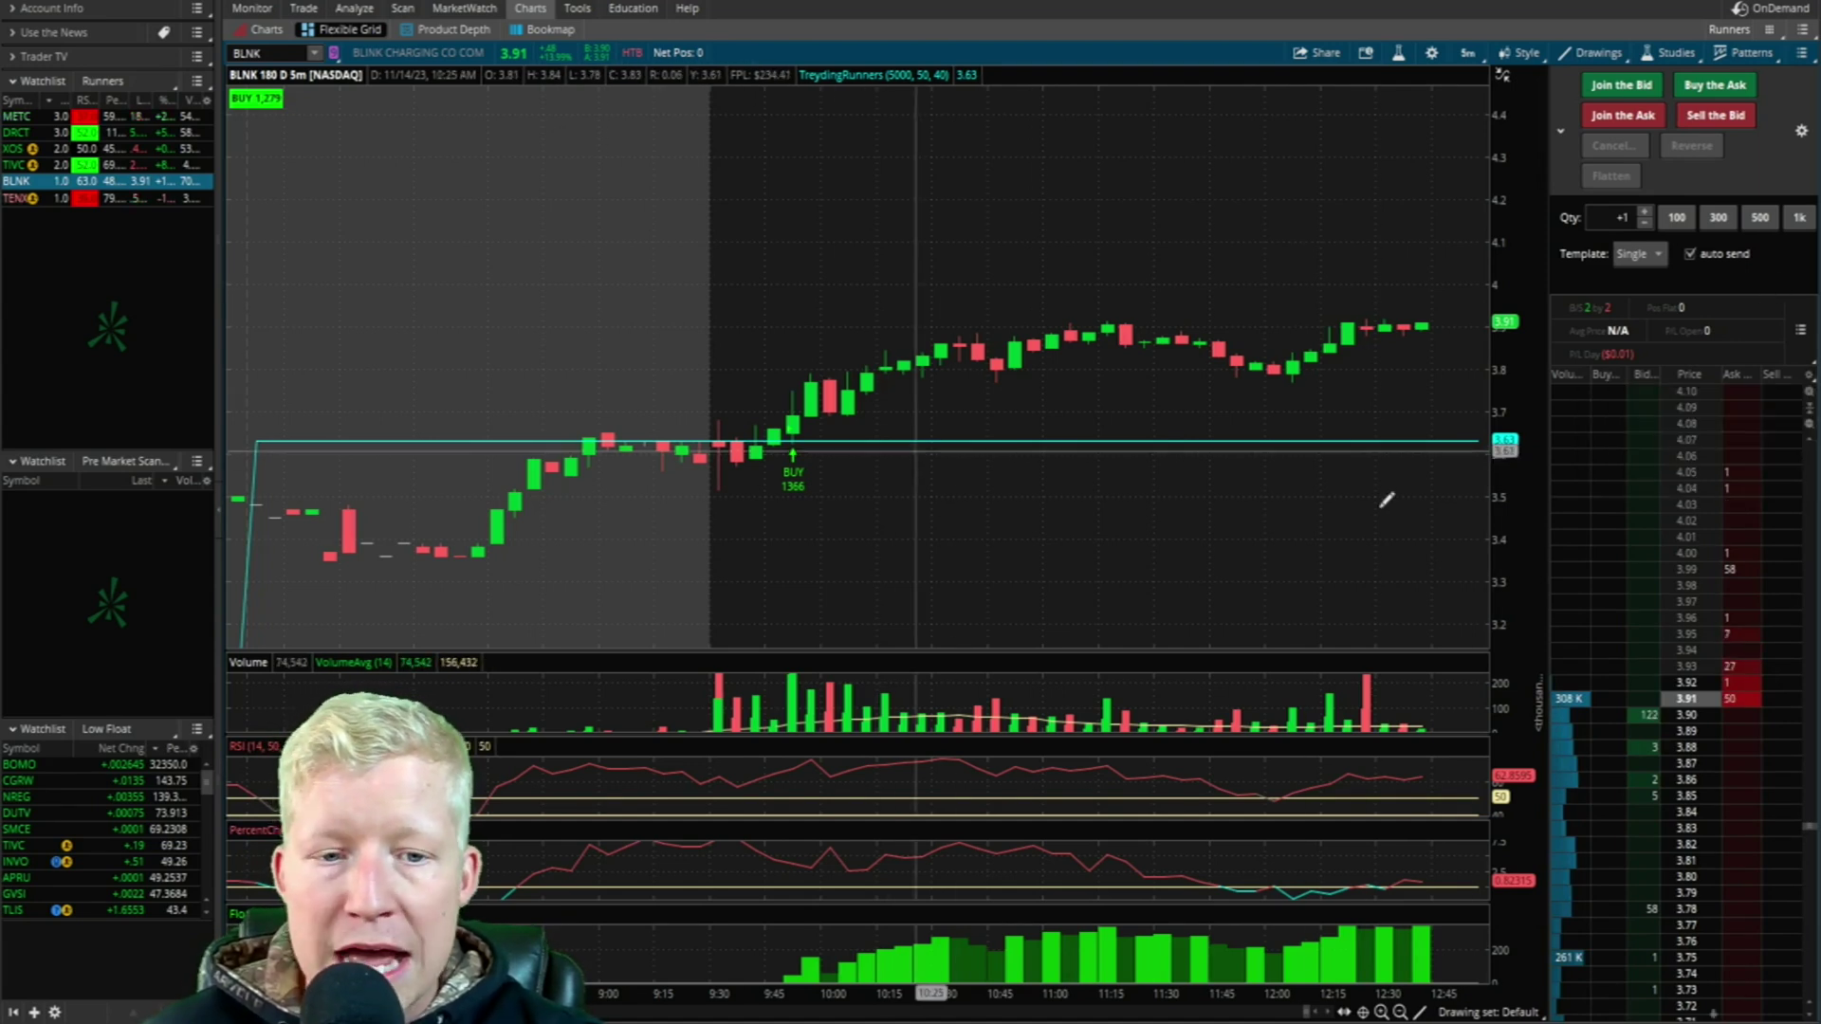
Step: Zoom the BLNK chart out to about a week and rescale the price axis to fit
click(1671, 52)
click(1624, 165)
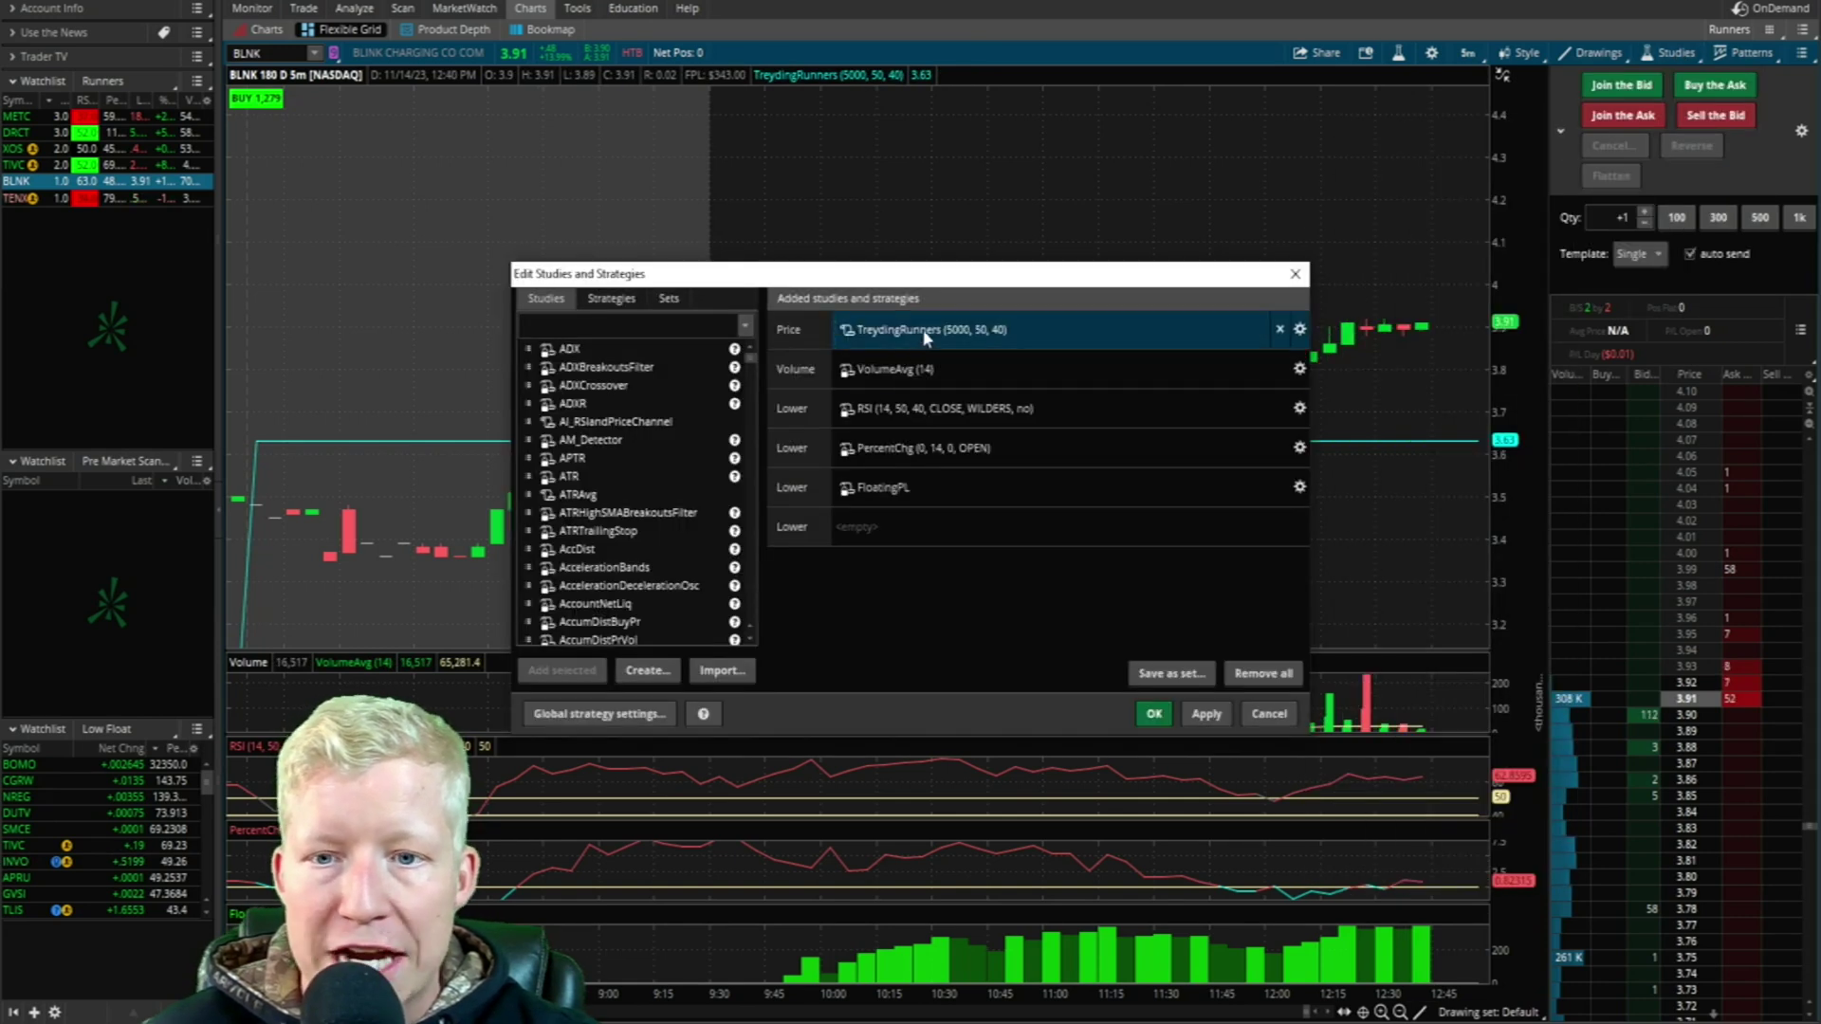
click(1303, 276)
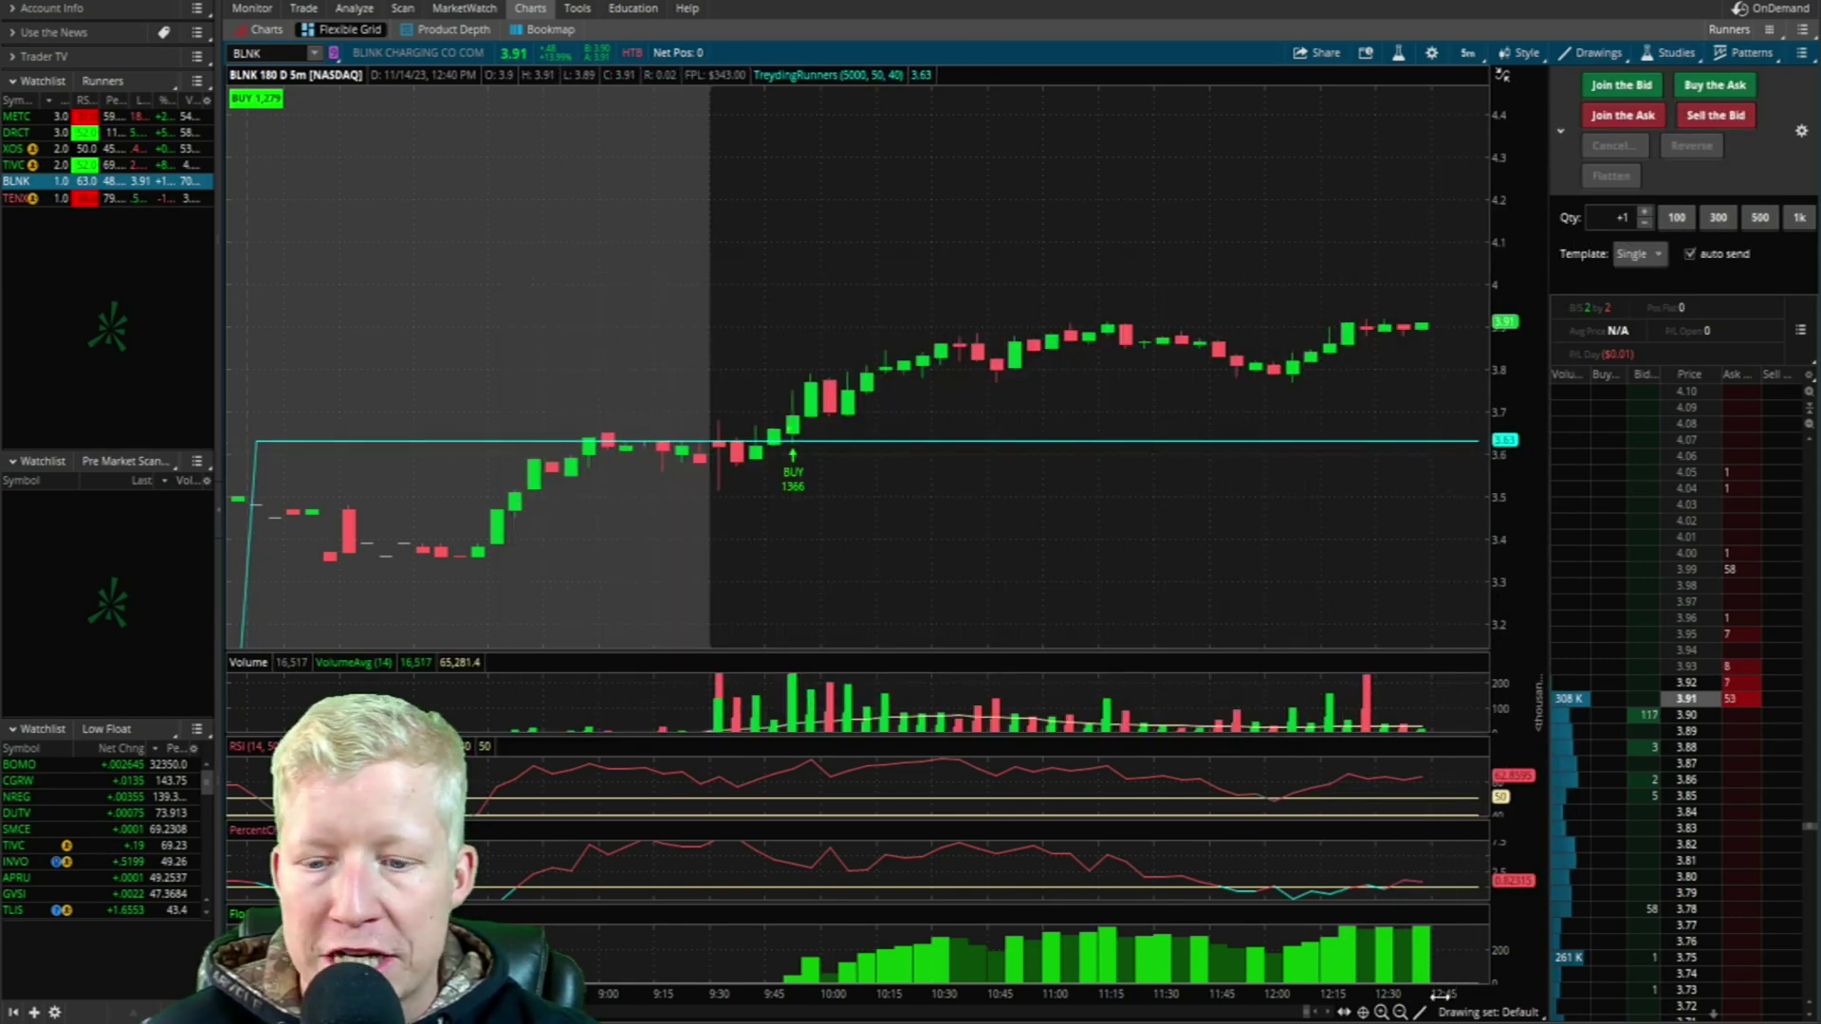
click(1400, 1012)
click(1400, 1012)
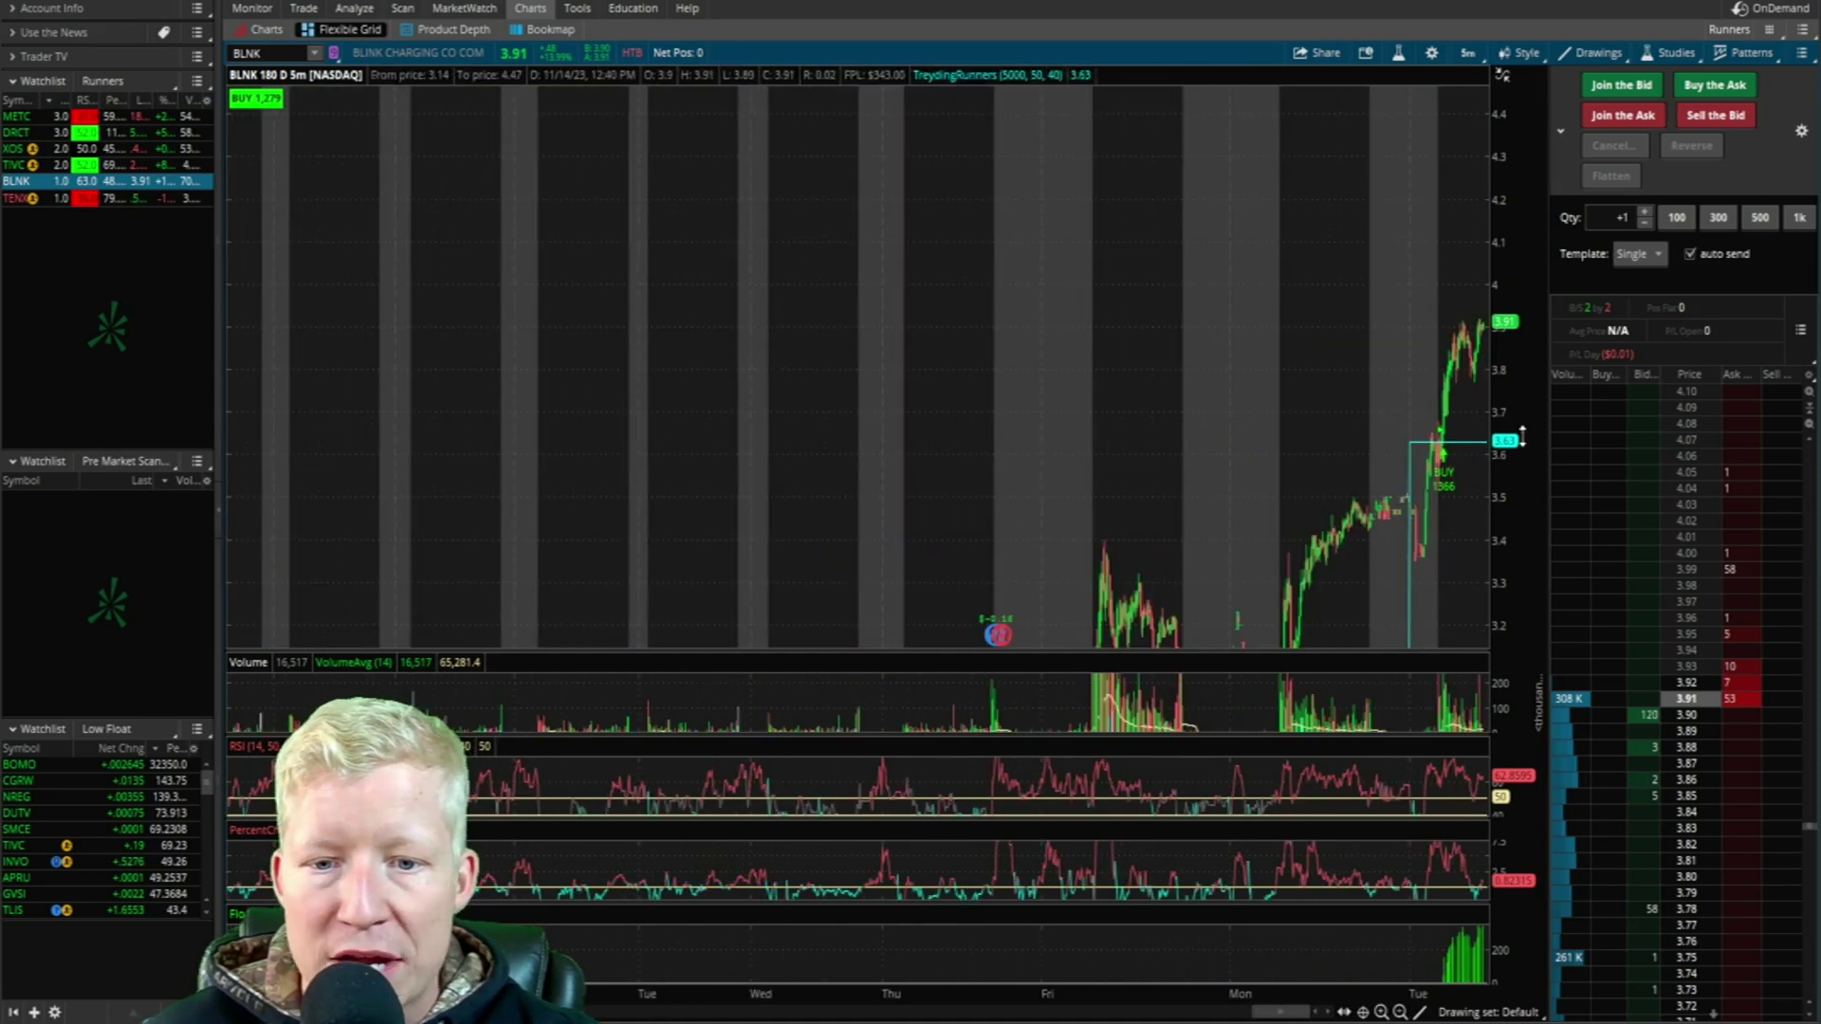
drag(1517, 446, 1506, 626)
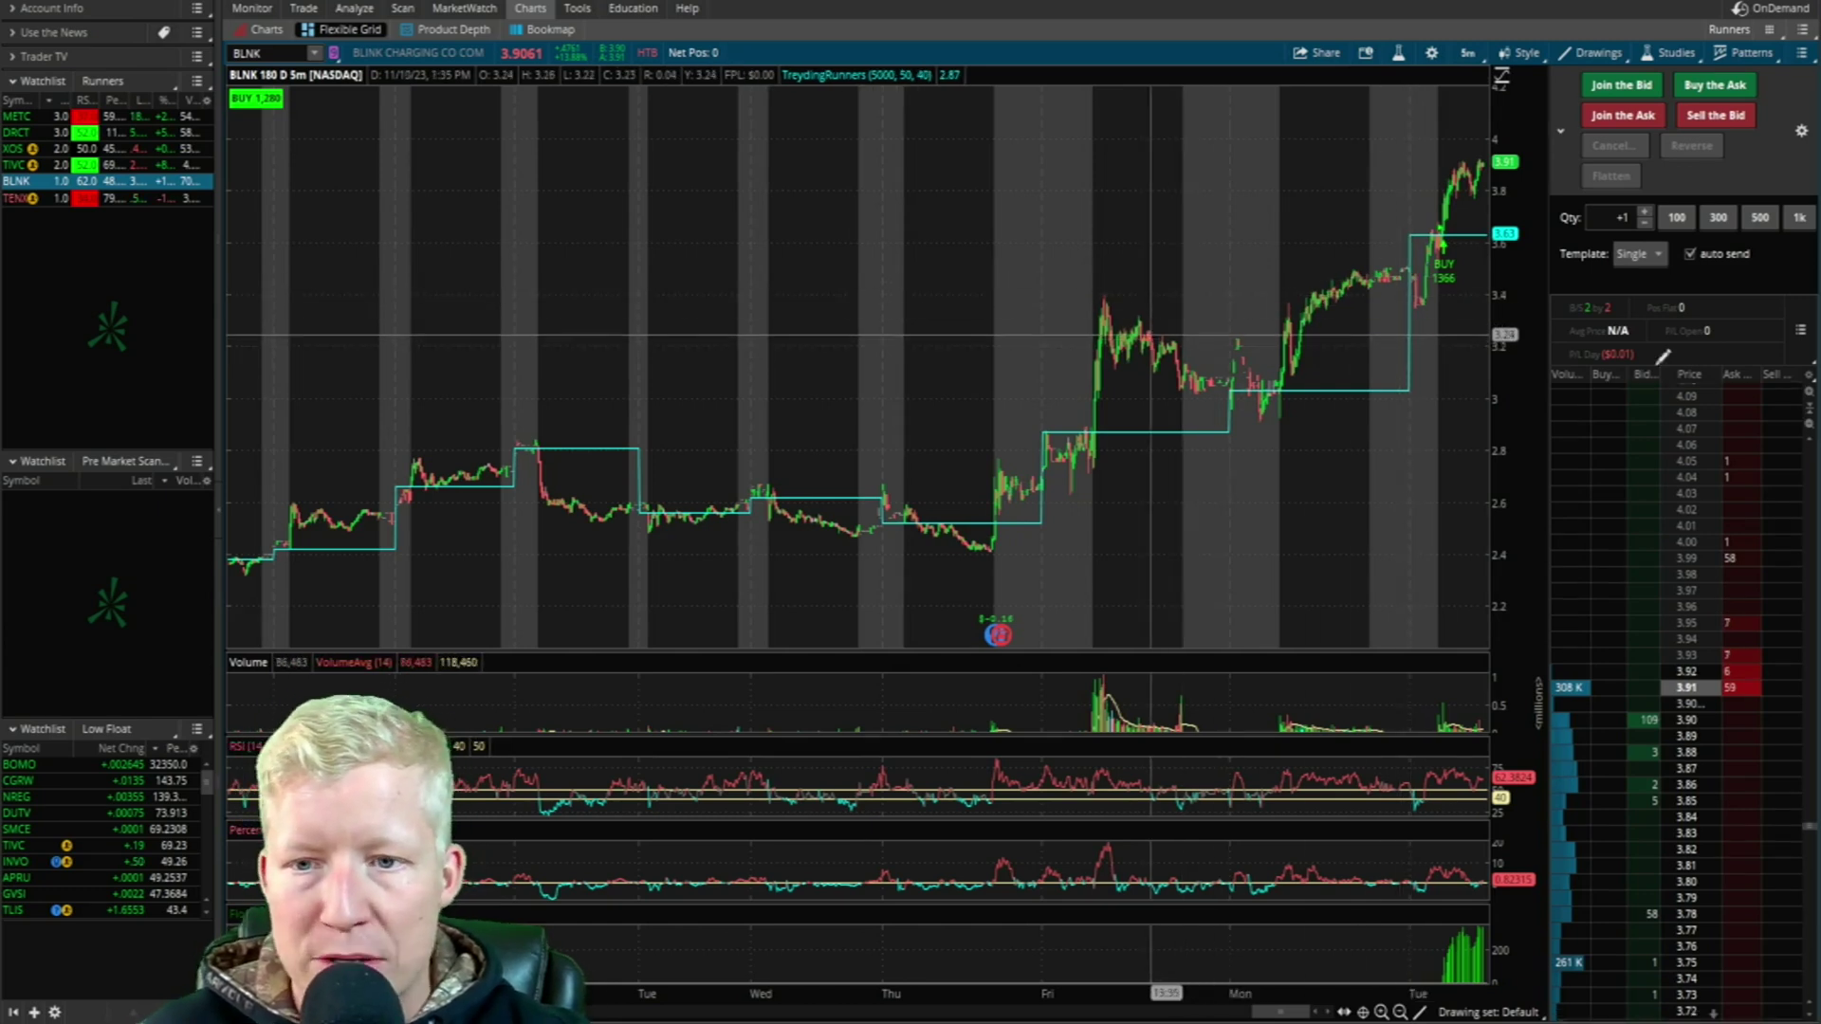
scroll(1383, 349, up, 3)
scroll(1707, 664, down, 5)
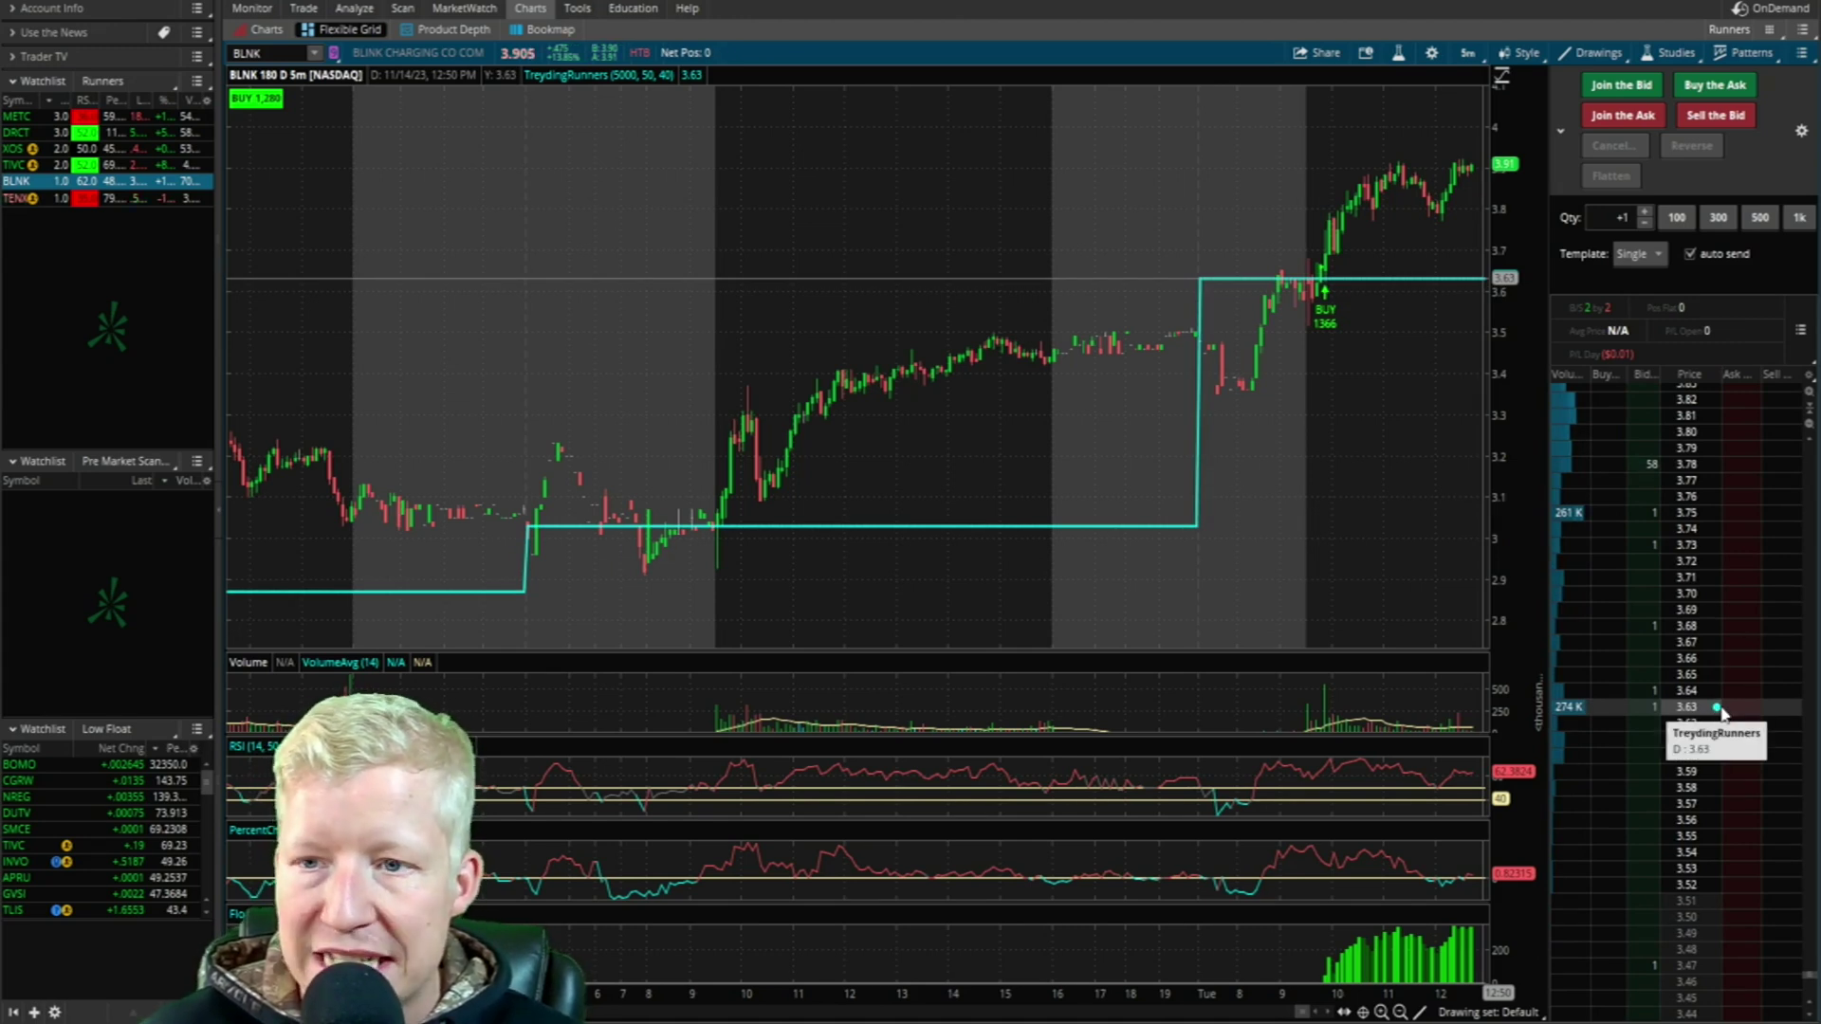
Step: Search 'simple' in Edit studies and add SimpleMovingAvg to the price pane, then apply
click(1671, 53)
click(1612, 164)
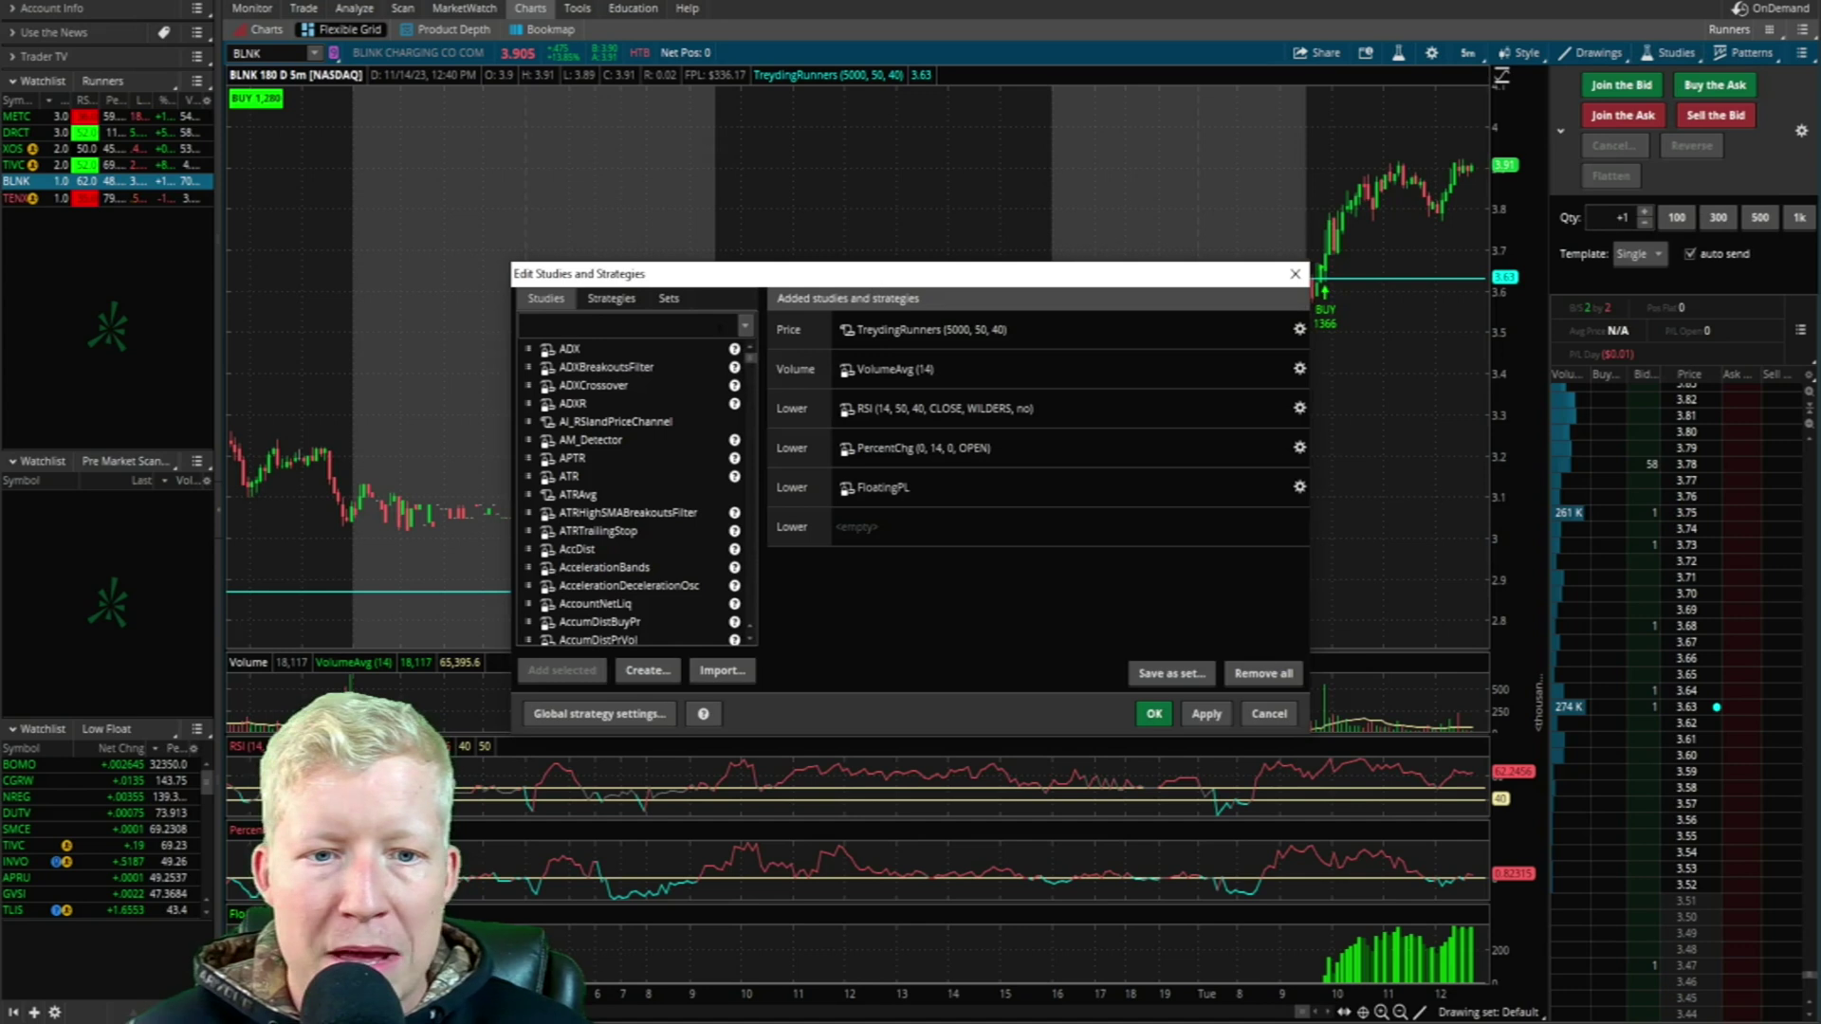
text(simple)
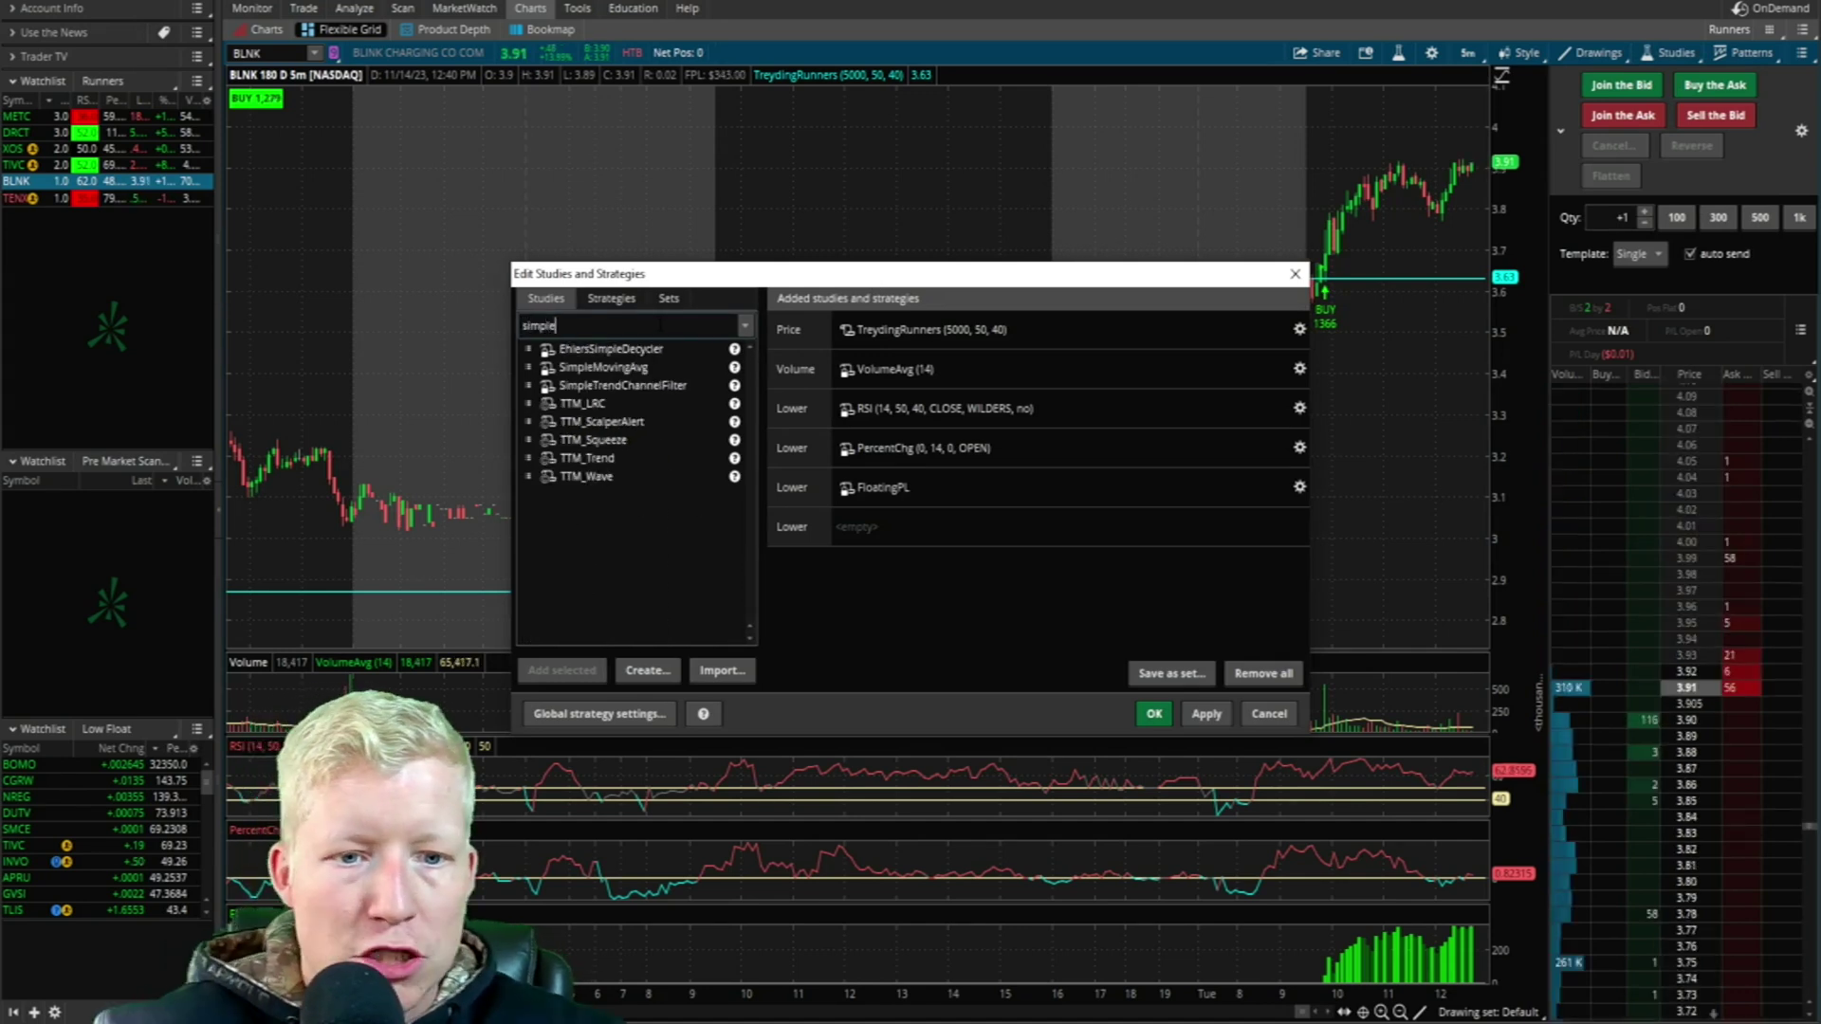
double_click(603, 368)
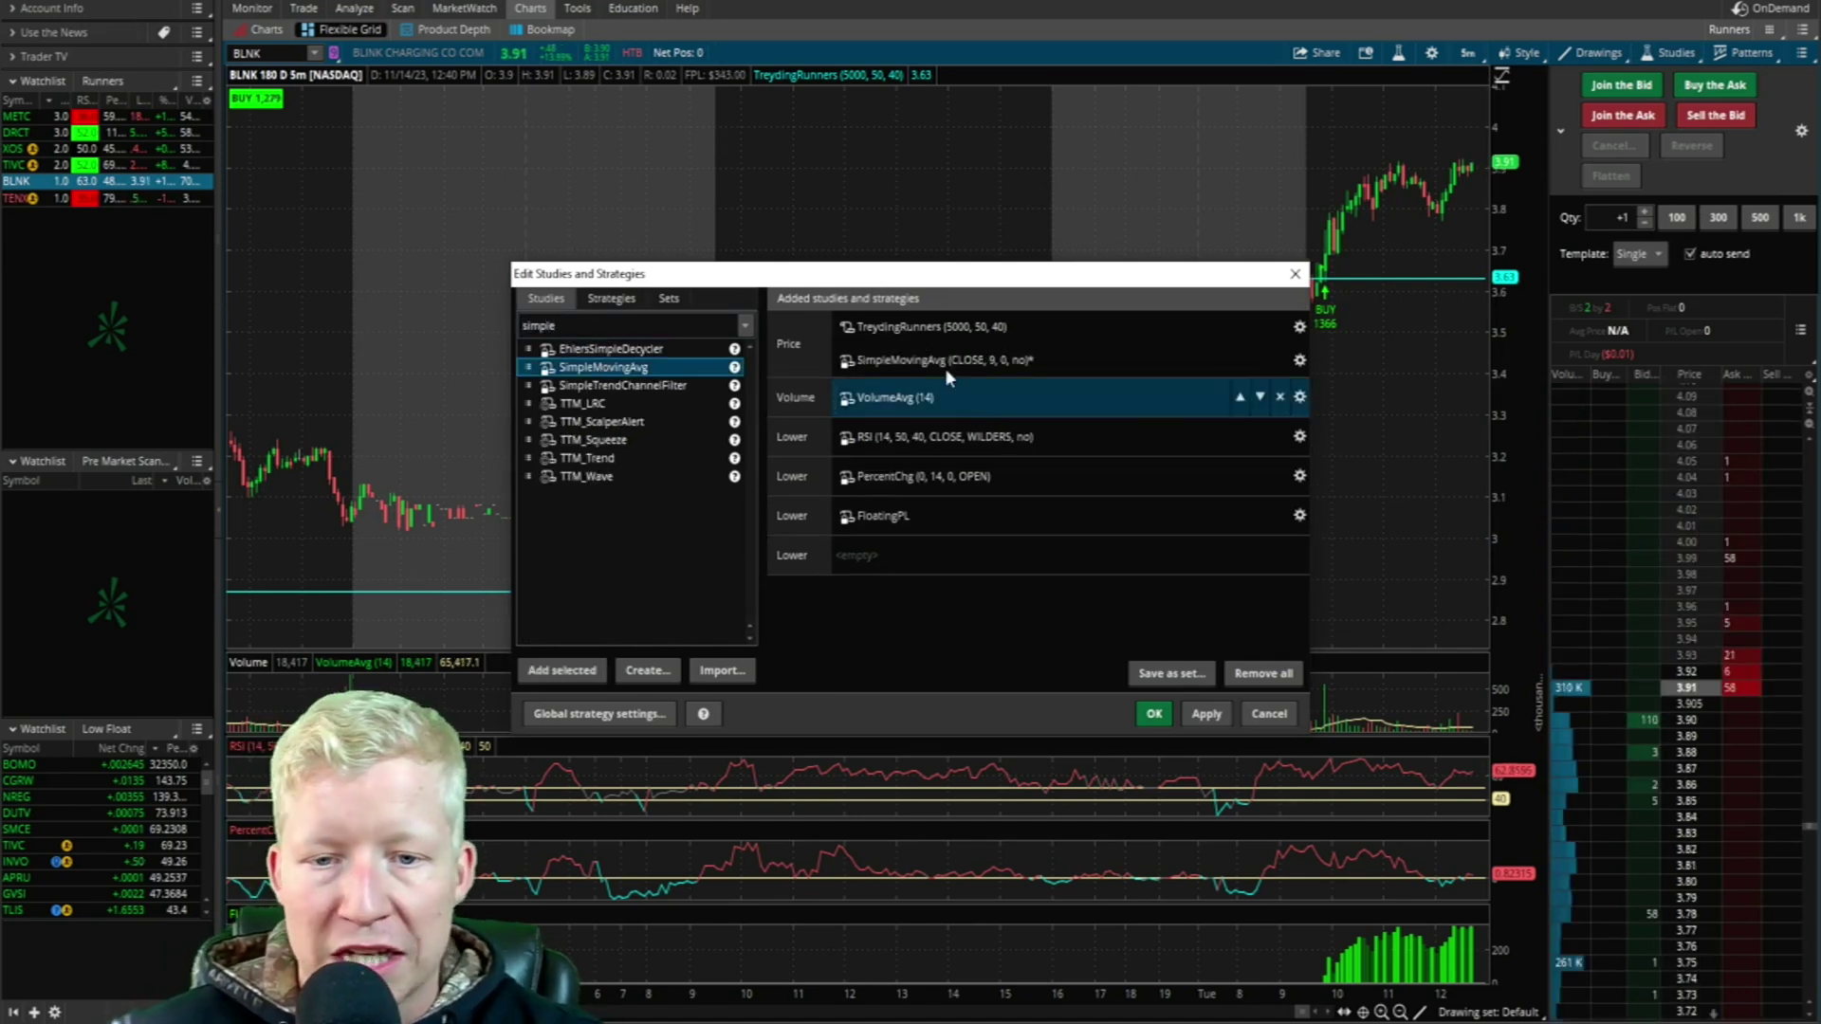
click(1219, 713)
click(1154, 714)
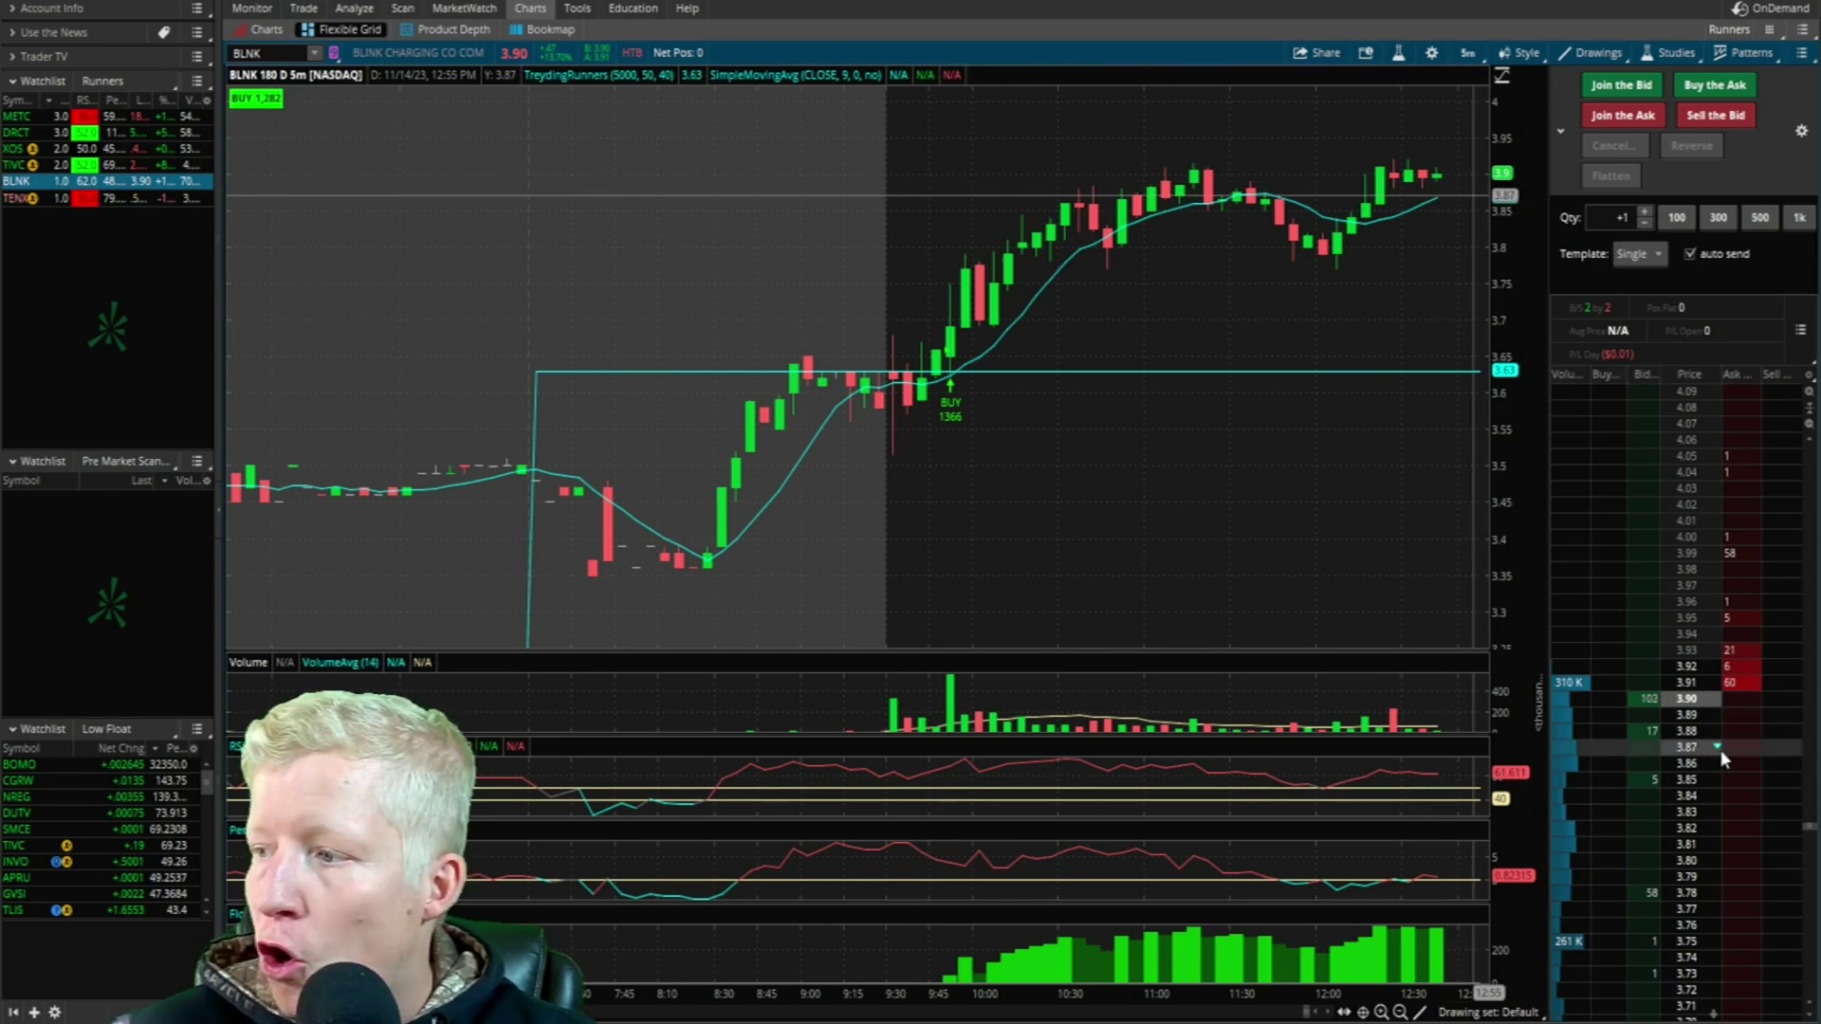
Step: Open the Active Trader ladder's gear settings menu
mouse_move(1719, 749)
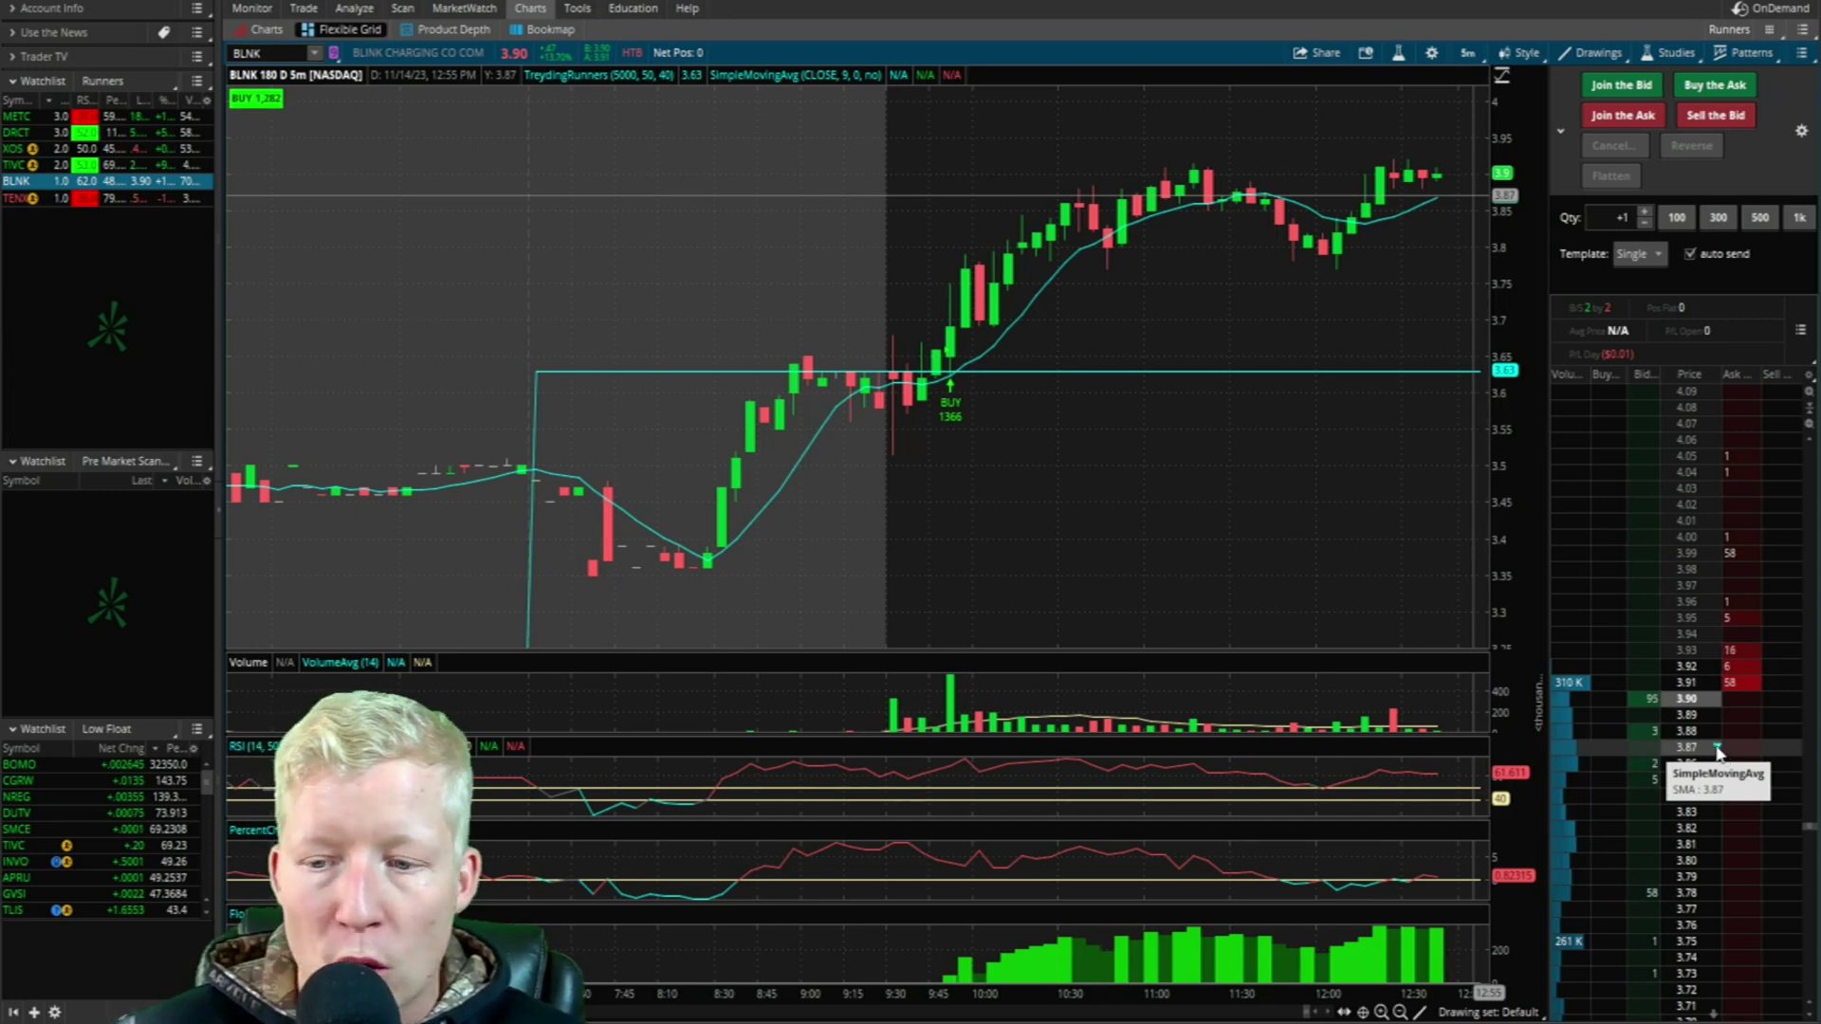
click(1810, 378)
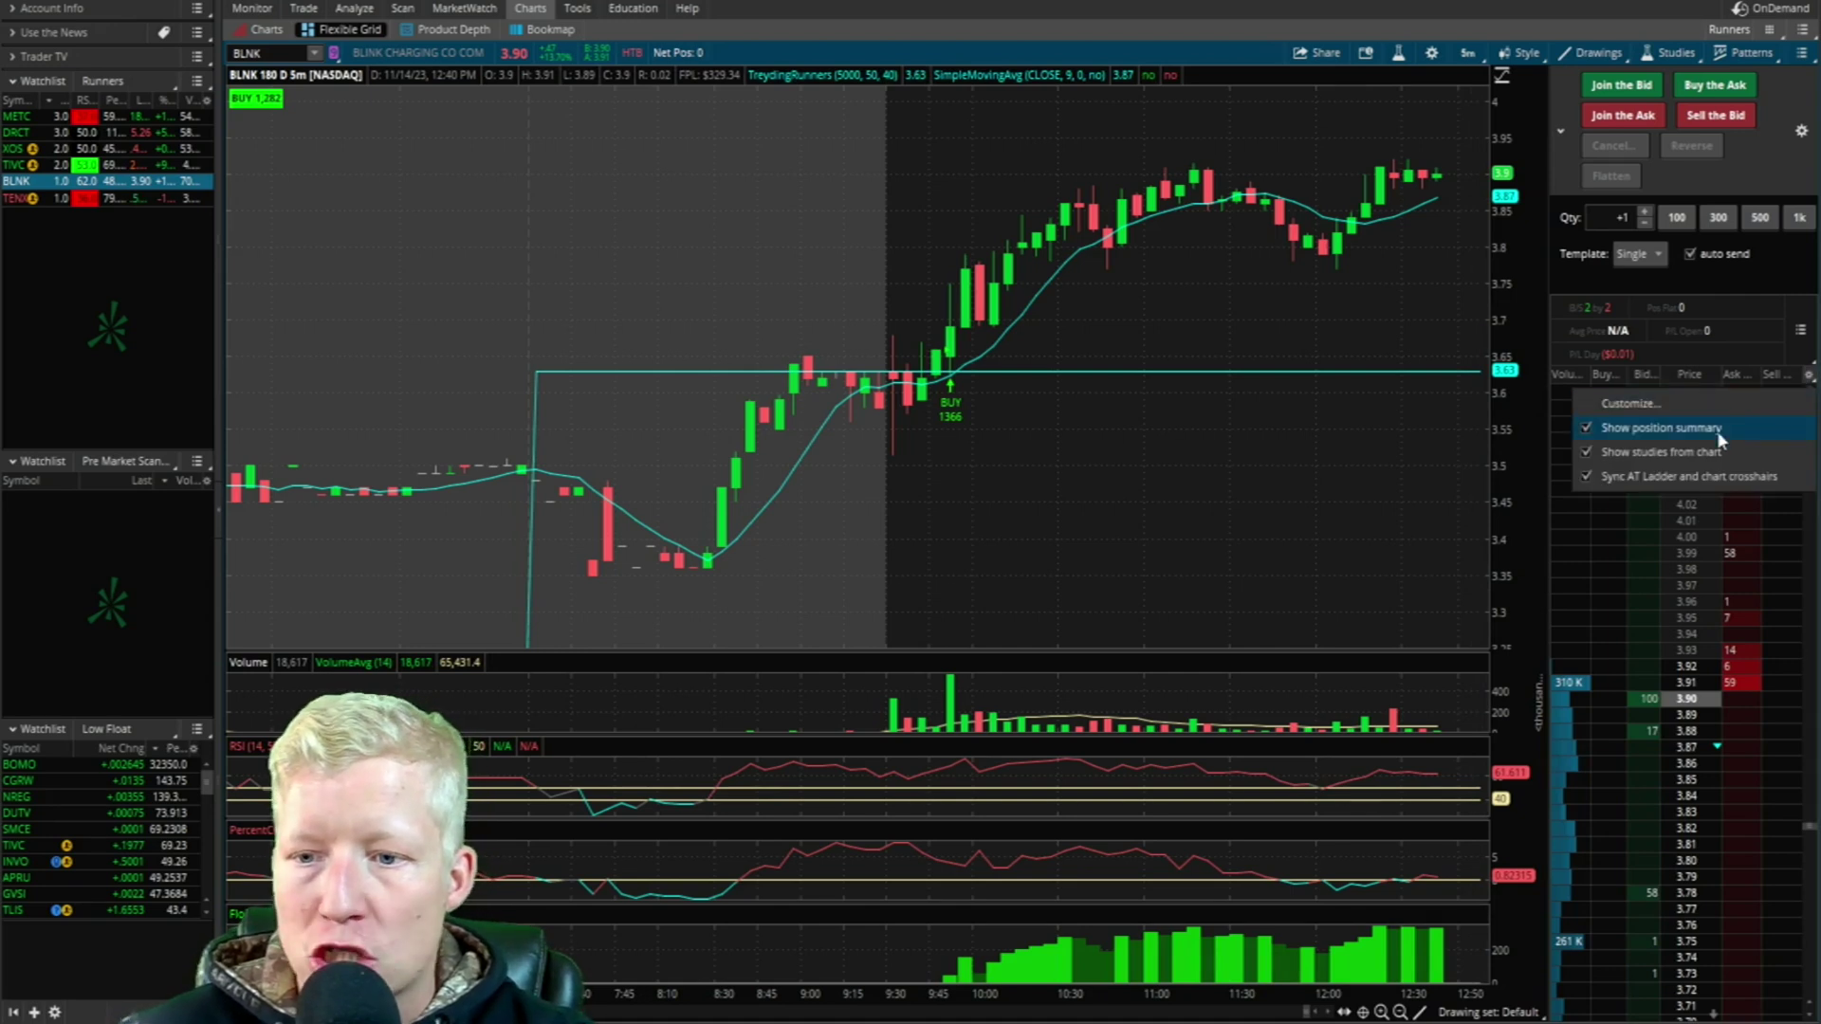